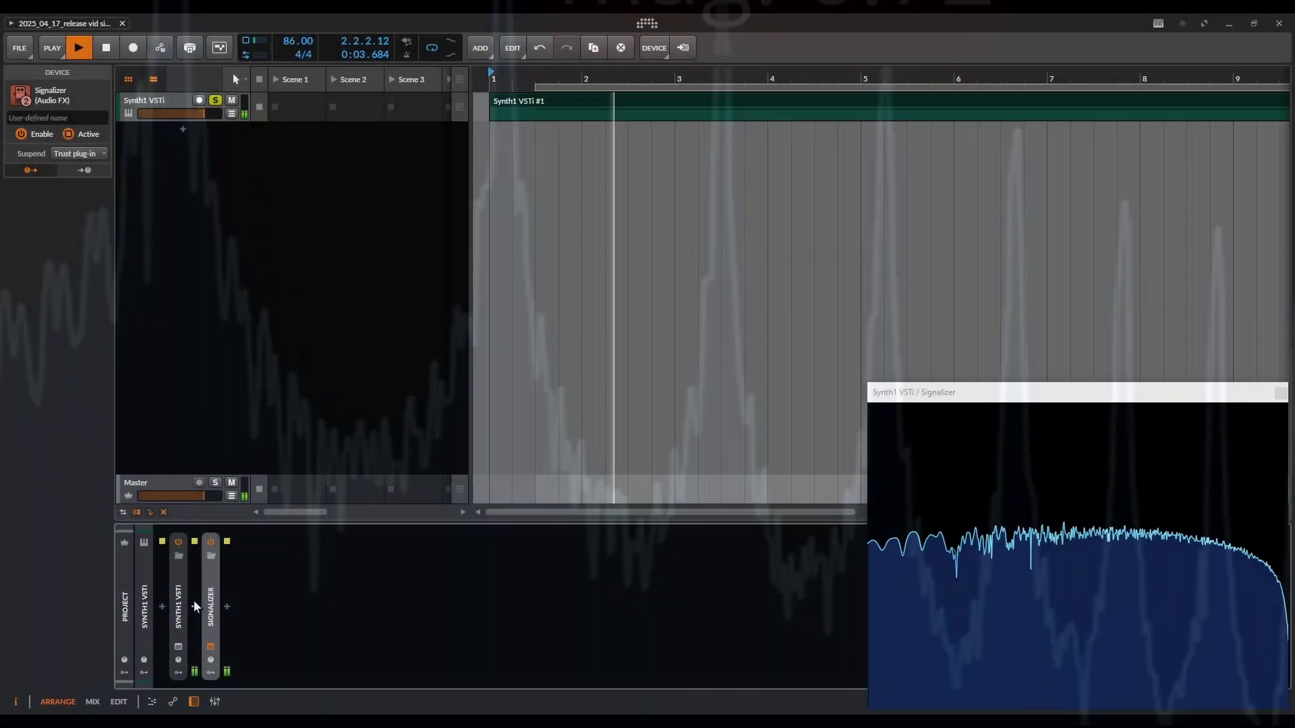
Step: Insert a Pro-Q 2 equalizer between the Synth1 VSTi and Signalizer devices
{"action": "left_click", "coordinate": [194, 603]}
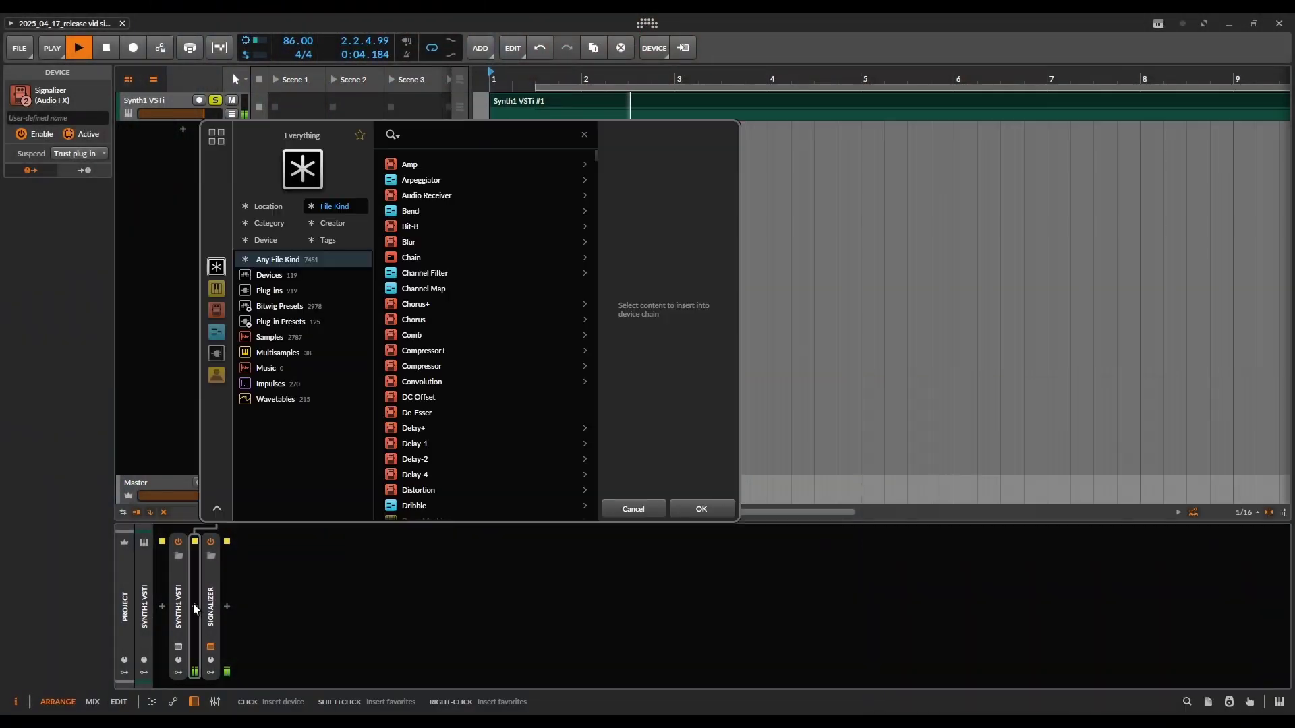
{"action": "type", "text": "eq+"}
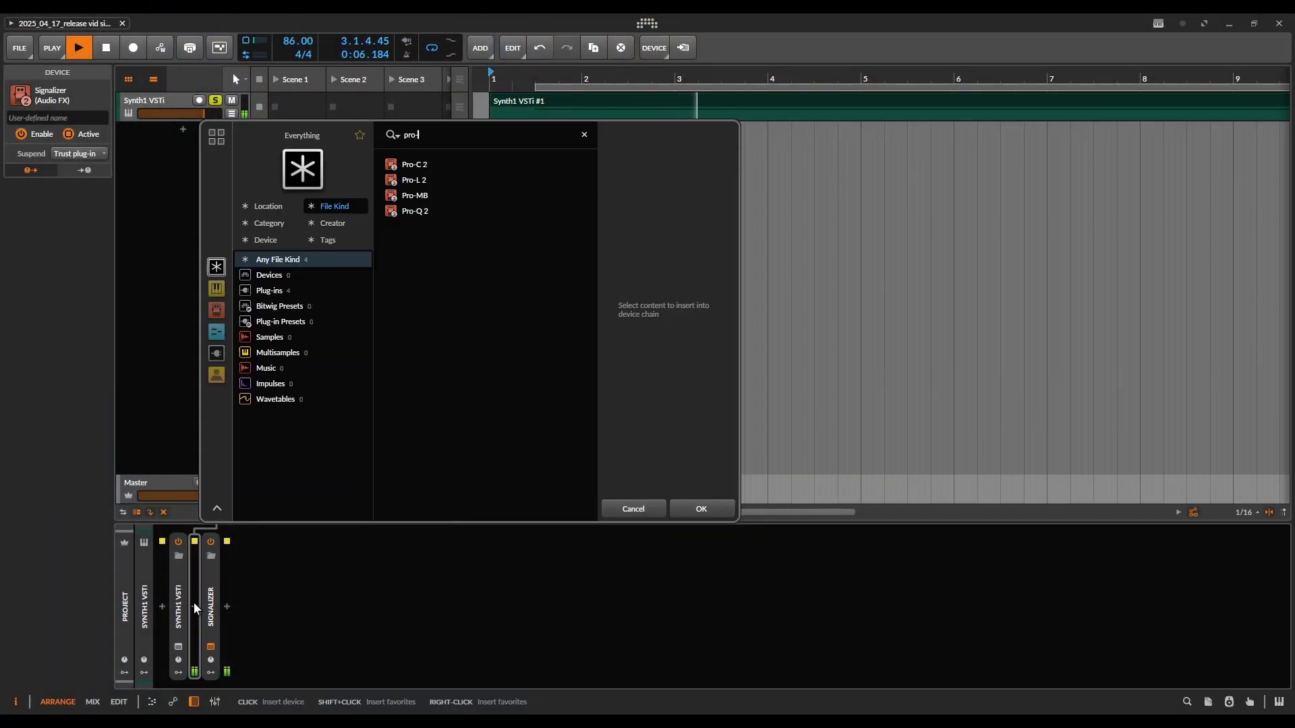
{"action": "key", "text": "Return"}
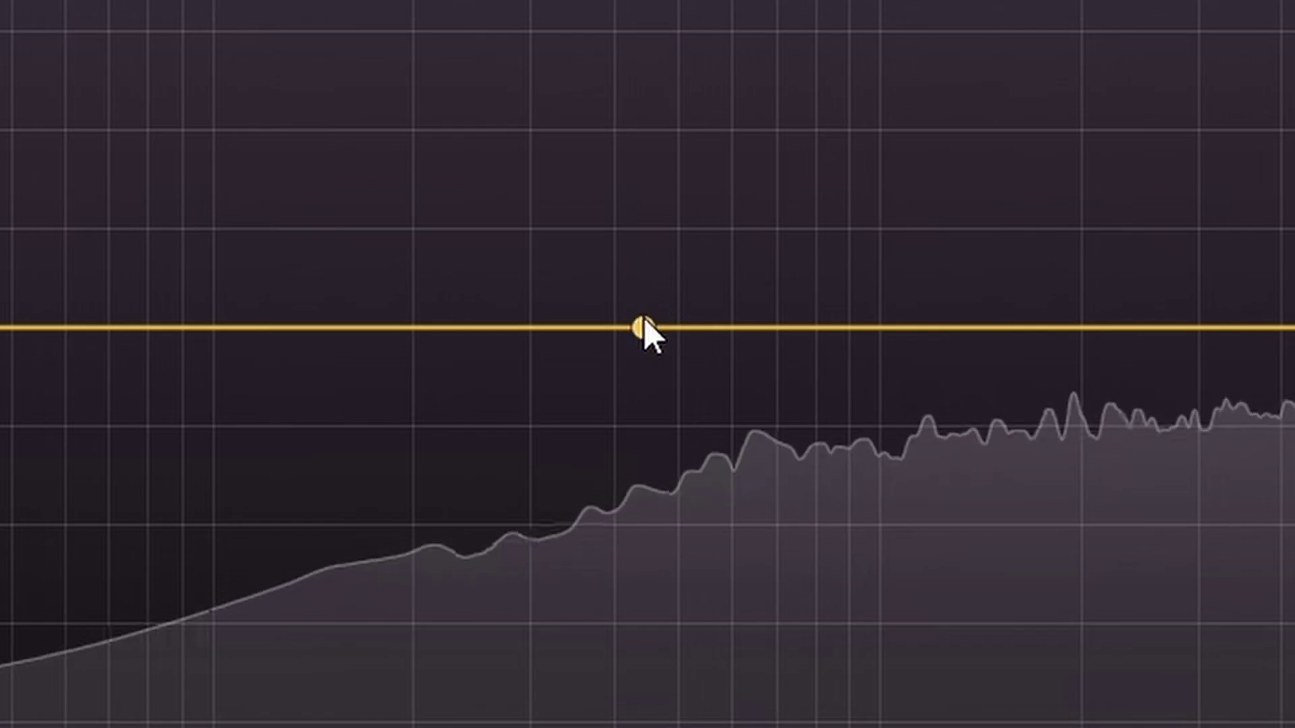
Step: Add a Band Pass band with a very high Q in Pro-Q 2 and set its frequency to 110 Hz
{"action": "left_click", "coordinate": [642, 327]}
{"action": "left_click", "coordinate": [289, 341]}
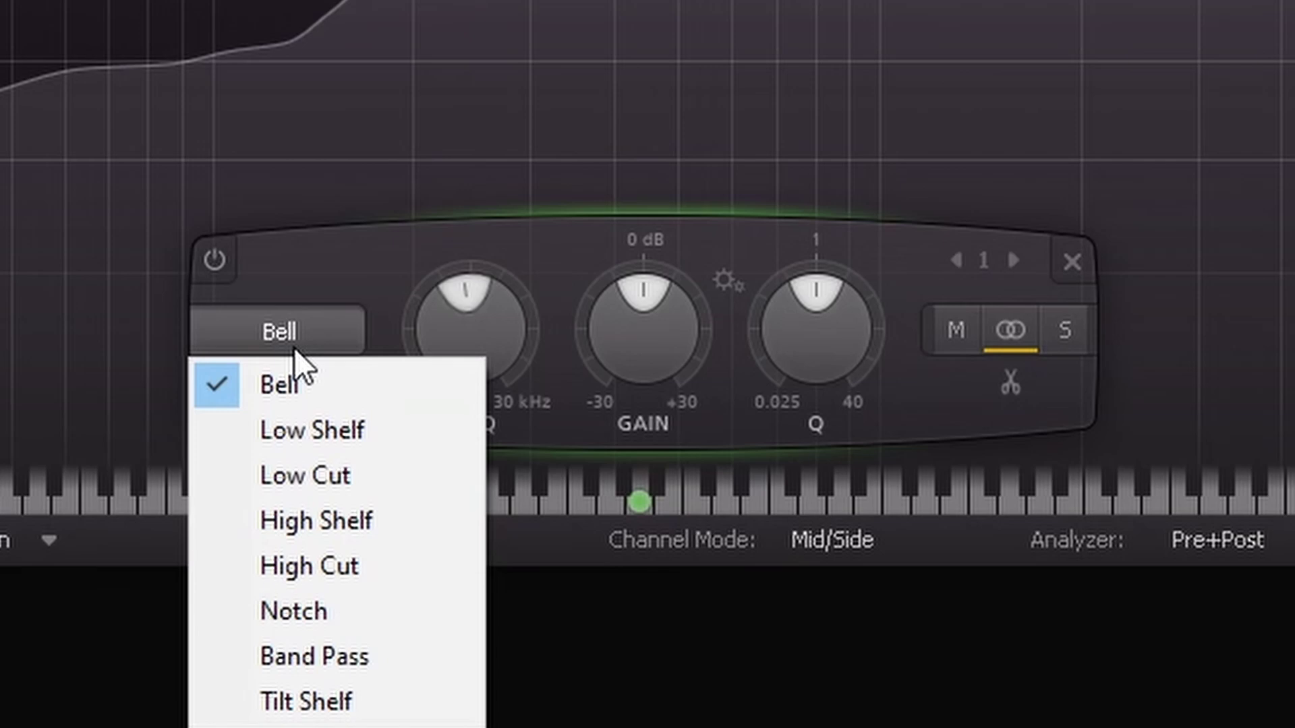
{"action": "left_click", "coordinate": [361, 654]}
{"action": "left_click_drag", "start_coordinate": [795, 491], "coordinate": [824, 306]}
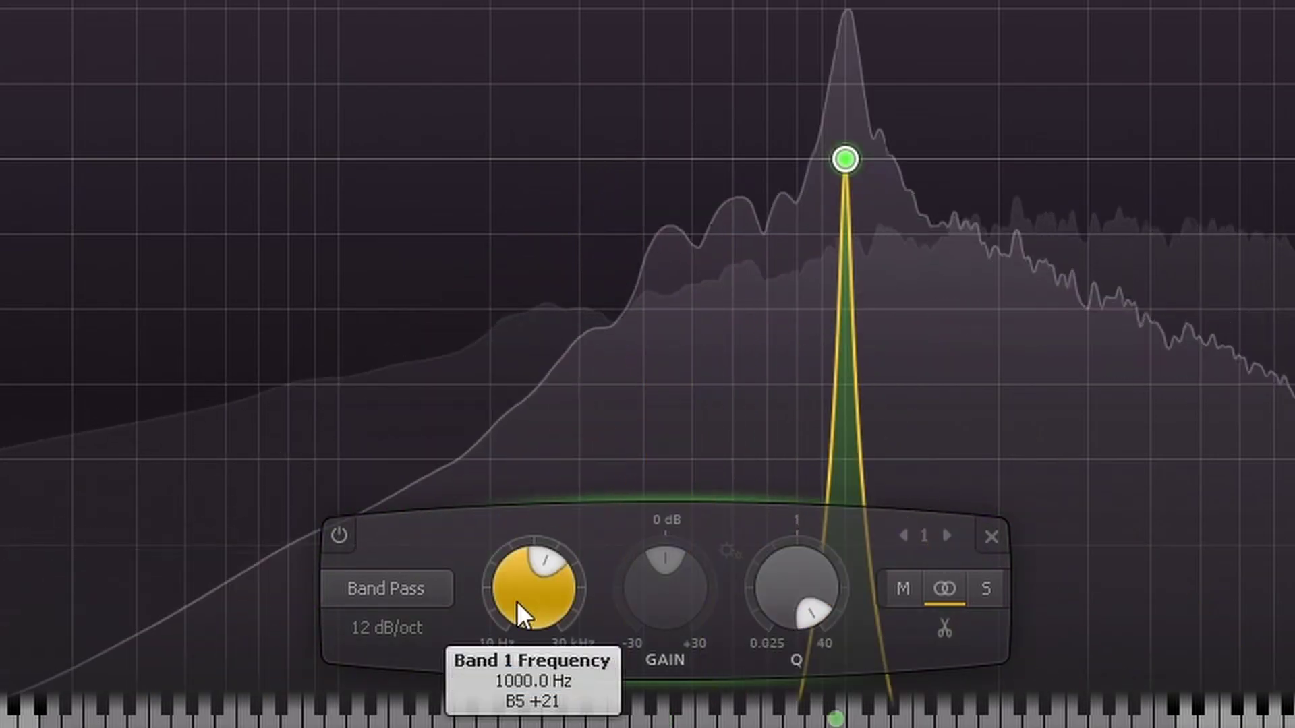
{"action": "double_click", "coordinate": [517, 601]}
{"action": "type", "text": "110"}
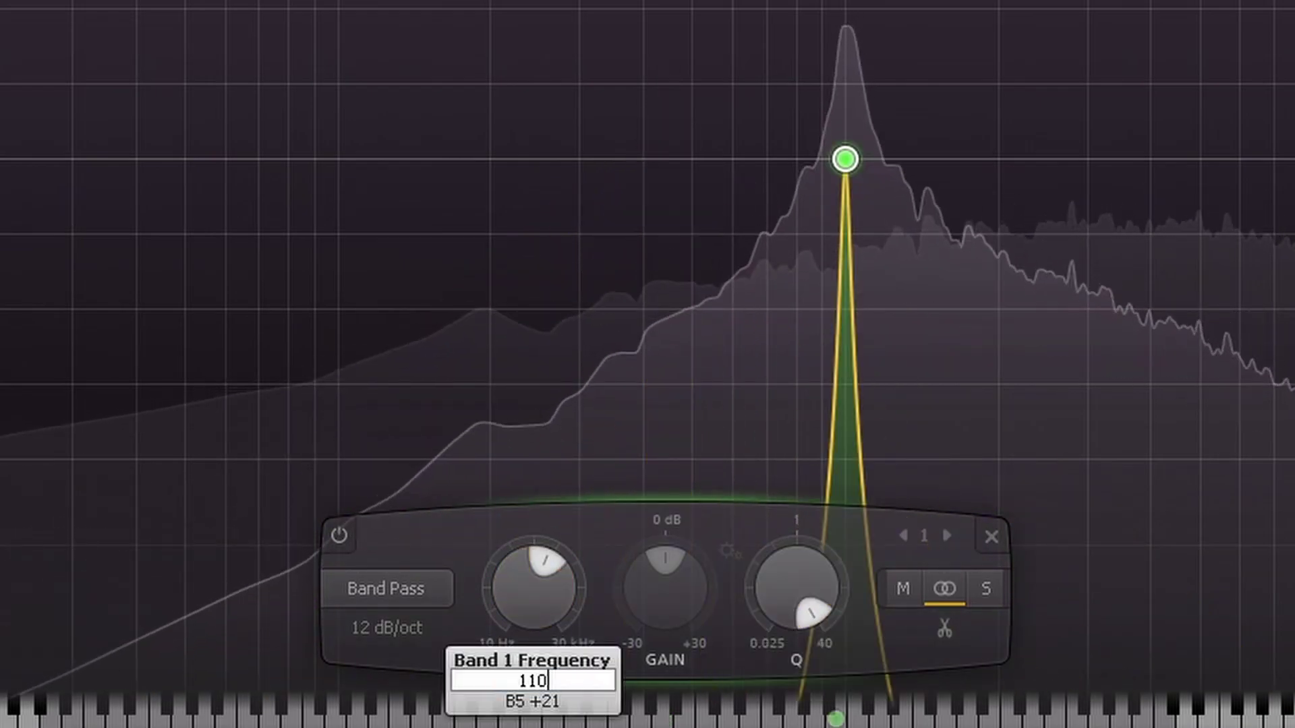
{"action": "key", "text": "Return"}
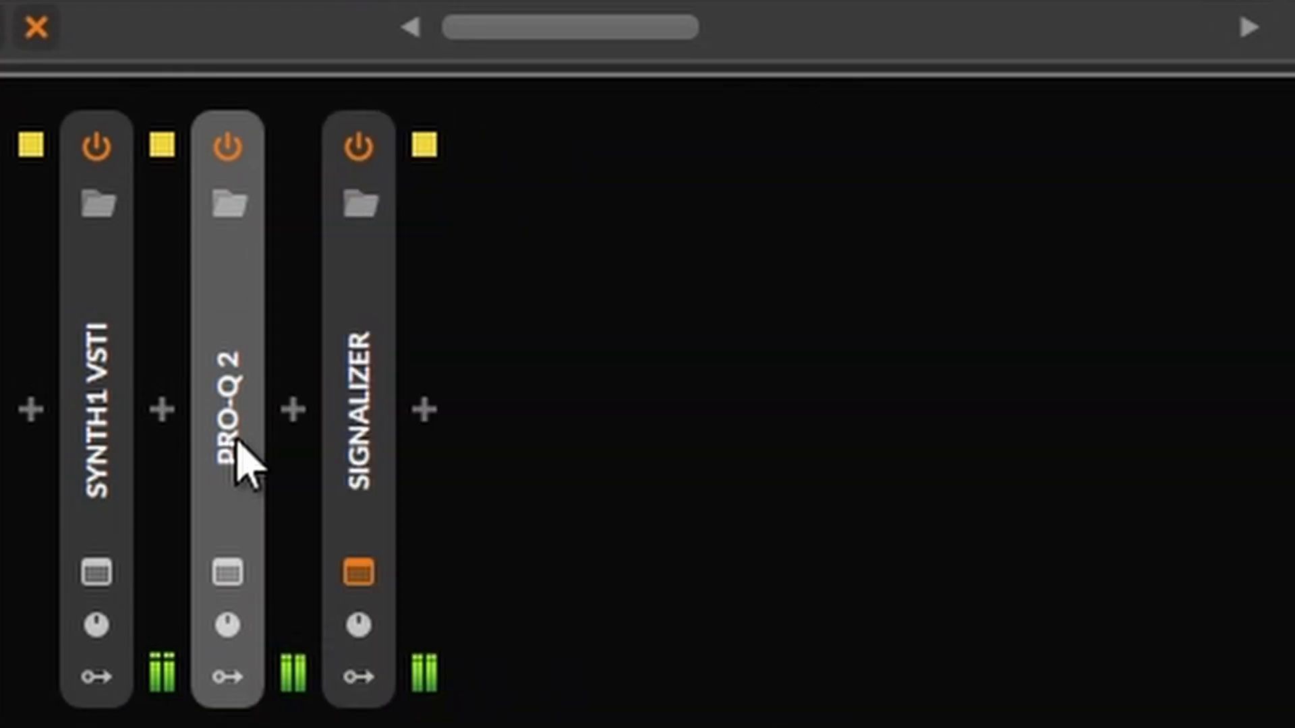
Step: Duplicate the Pro-Q 2 device and set the copy's band frequency to 220 Hz
{"action": "key", "text": "ctrl+d"}
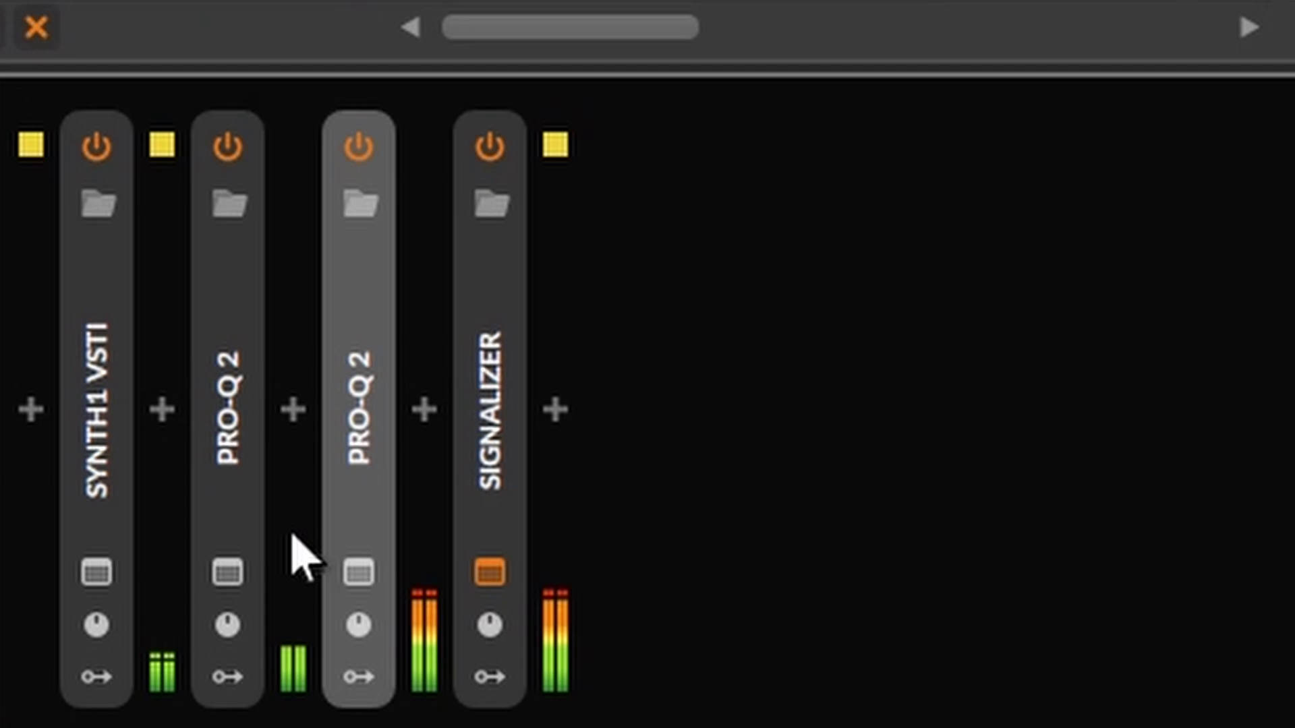
{"action": "left_click", "coordinate": [356, 578]}
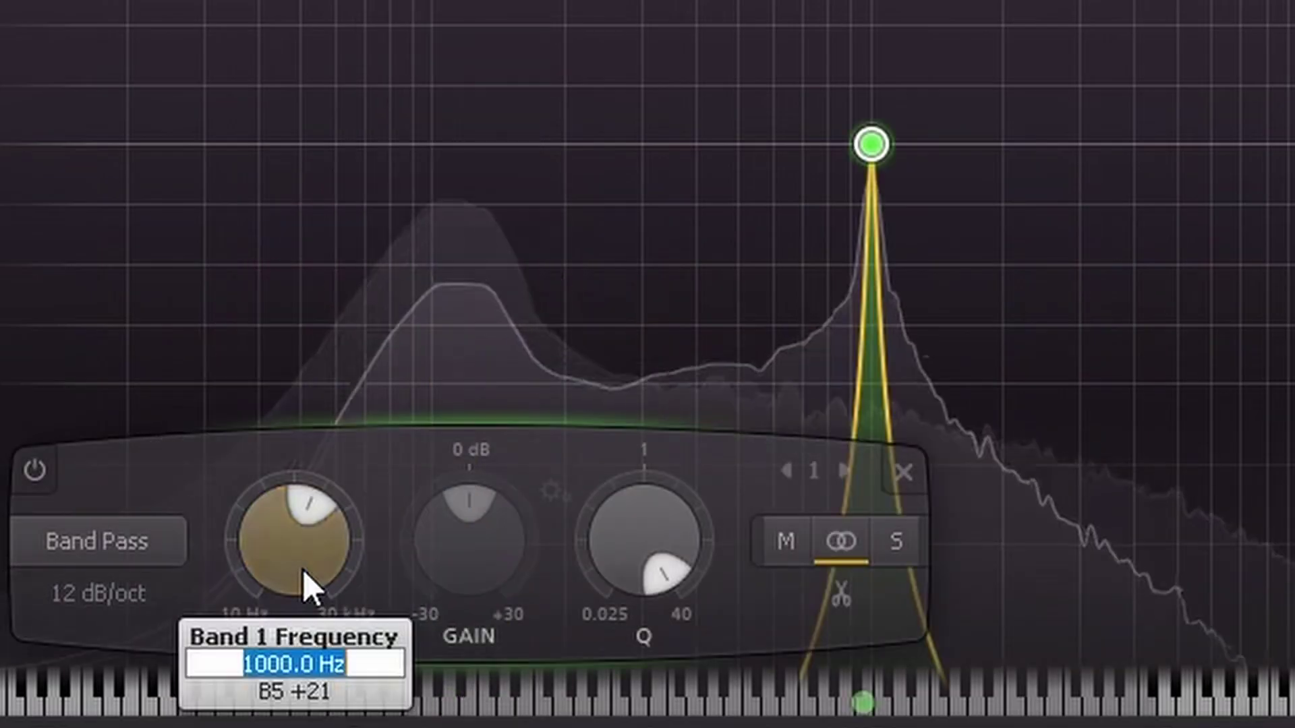
{"action": "type", "text": "22"}
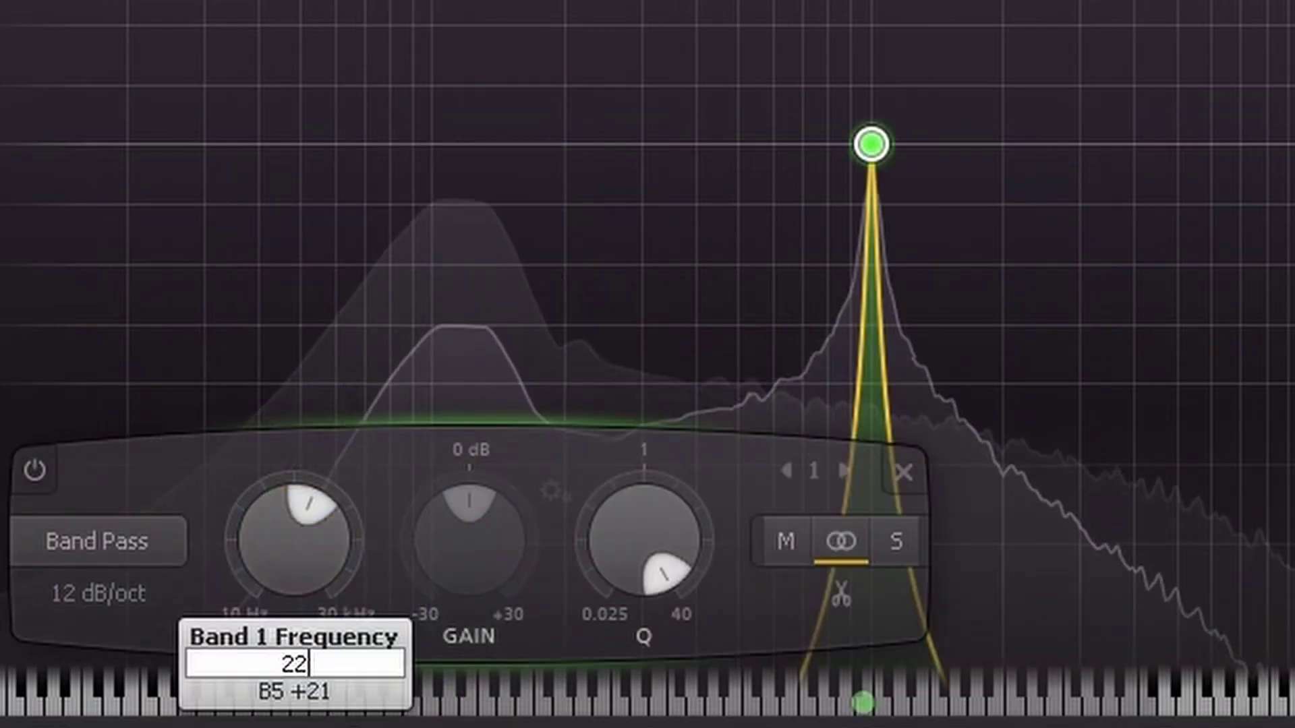
{"action": "type", "text": "0"}
{"action": "key", "text": "Return"}
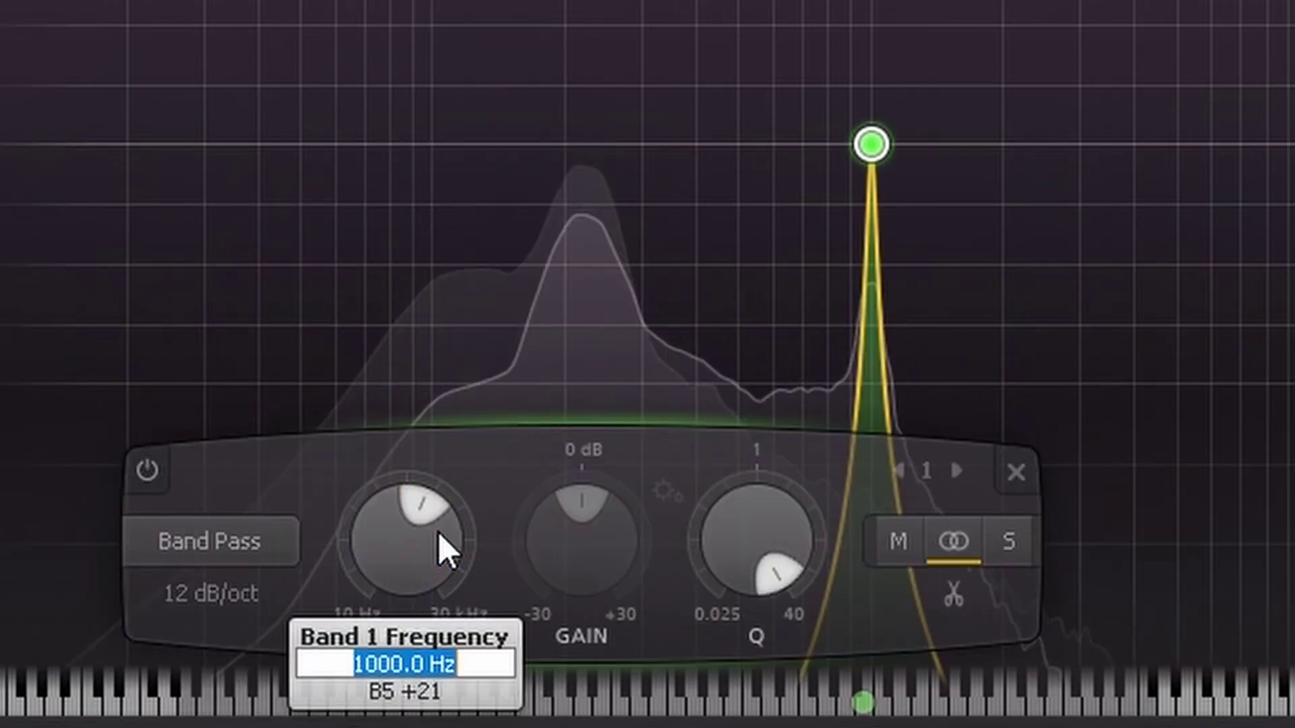
Step: Set the band frequencies of the next Pro-Q 2 copies to 330 Hz and 440 Hz
{"action": "type", "text": "330"}
{"action": "key", "text": "Return"}
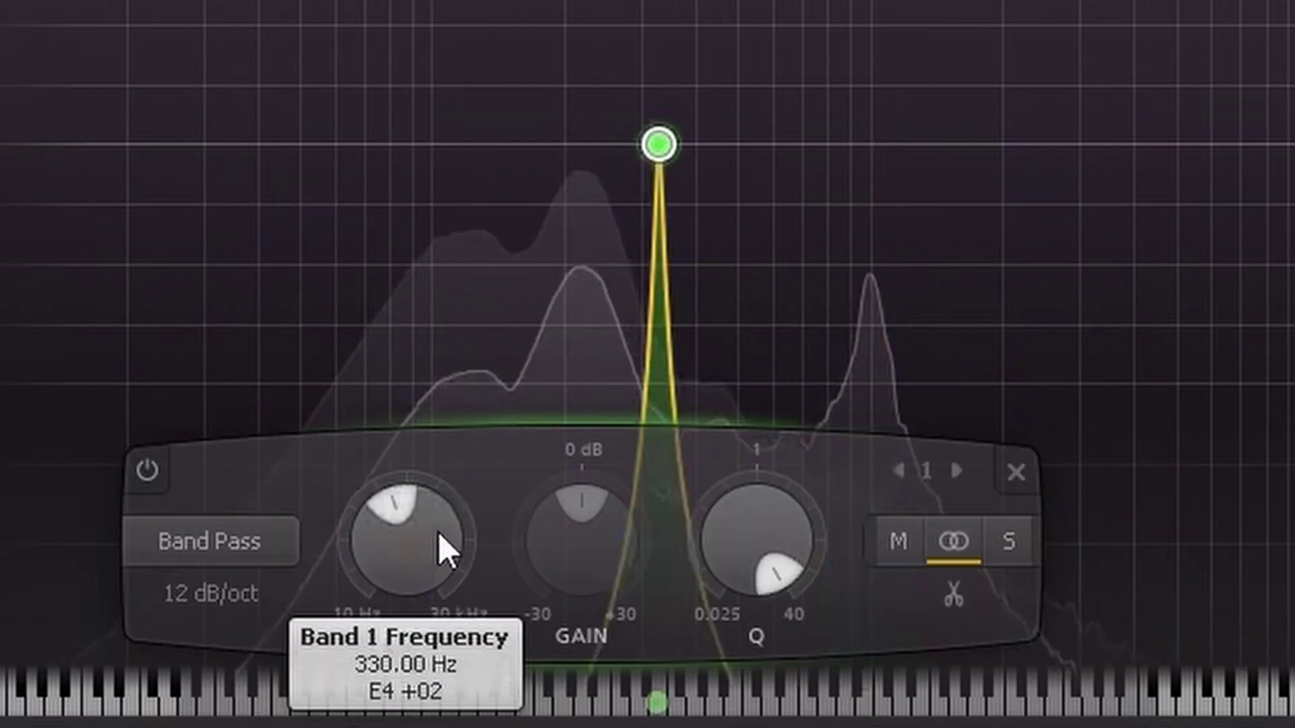
{"action": "double_click", "coordinate": [465, 575]}
{"action": "type", "text": "440"}
{"action": "key", "text": "Return"}
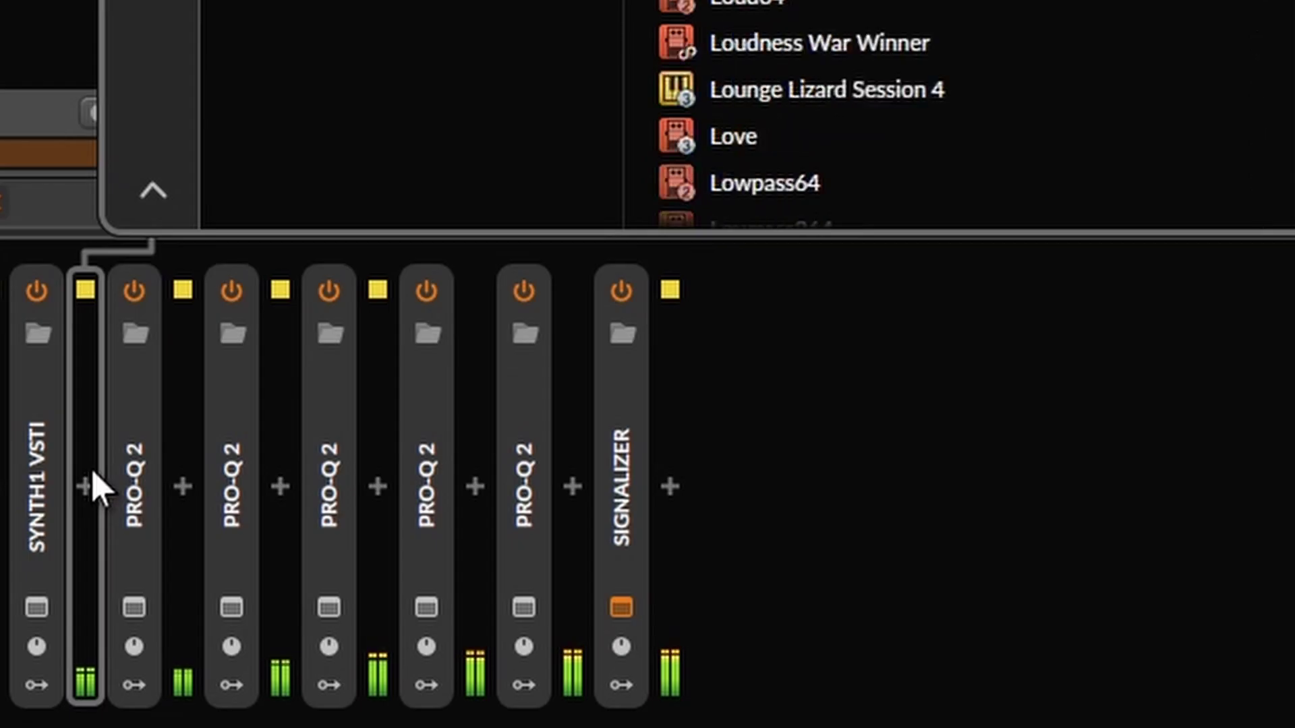
Step: Insert an FX Layer after Synth1 VSTi and move all five Pro-Q 2 devices into it as parallel layers
{"action": "type", "text": "layer"}
{"action": "key", "text": "Return"}
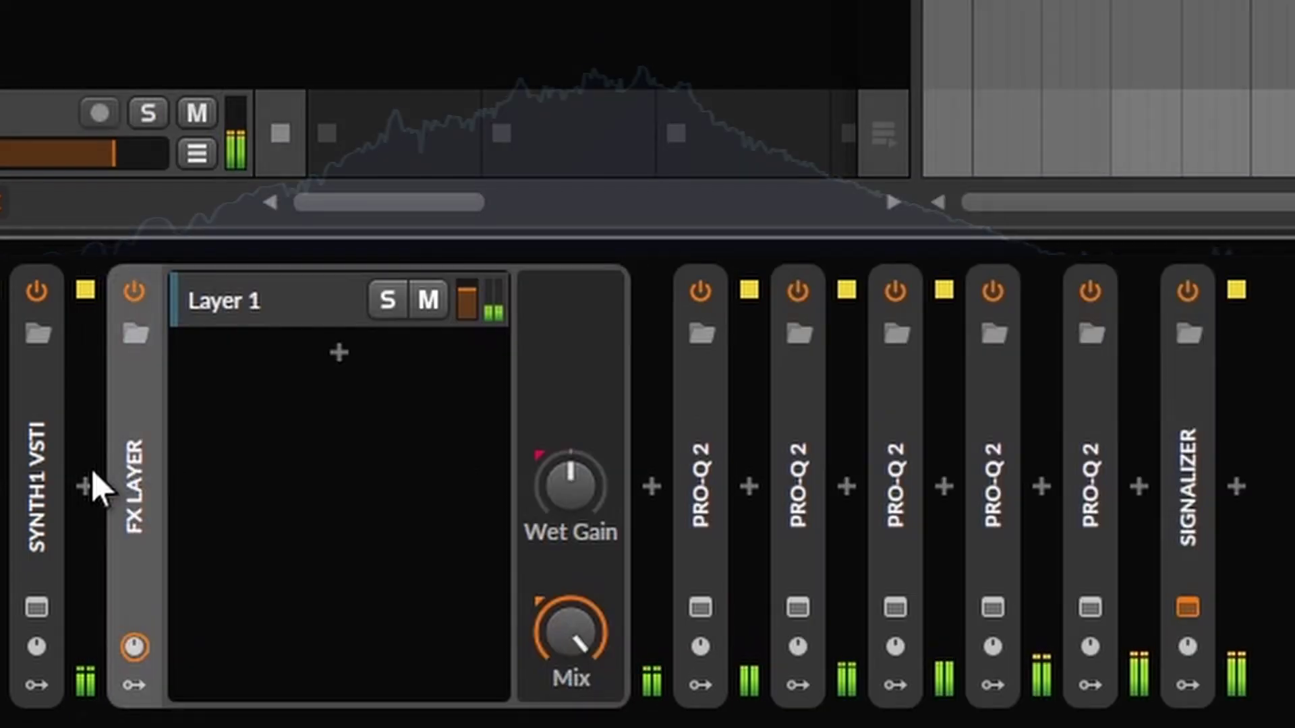
{"action": "left_click_drag", "start_coordinate": [691, 455], "coordinate": [267, 302]}
{"action": "left_click_drag", "start_coordinate": [832, 514], "coordinate": [367, 514]}
{"action": "left_click_drag", "start_coordinate": [847, 526], "coordinate": [222, 547]}
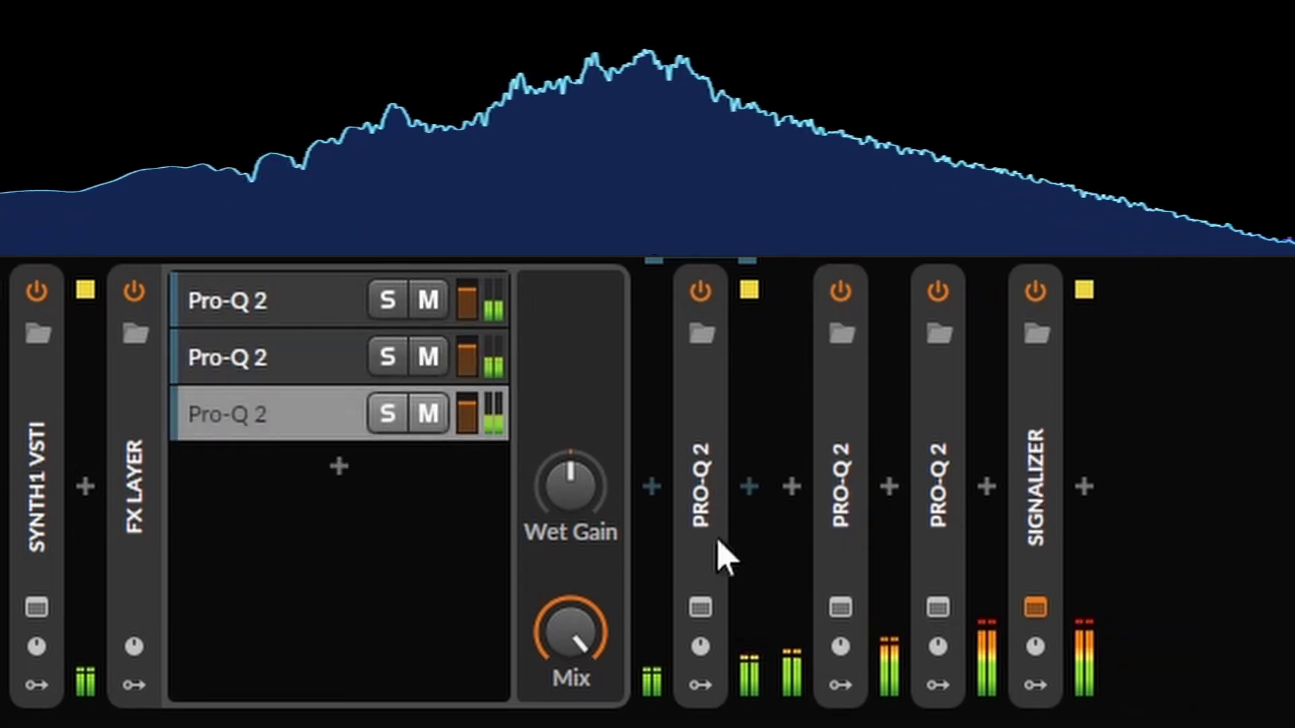
{"action": "left_click_drag", "start_coordinate": [843, 534], "coordinate": [378, 581]}
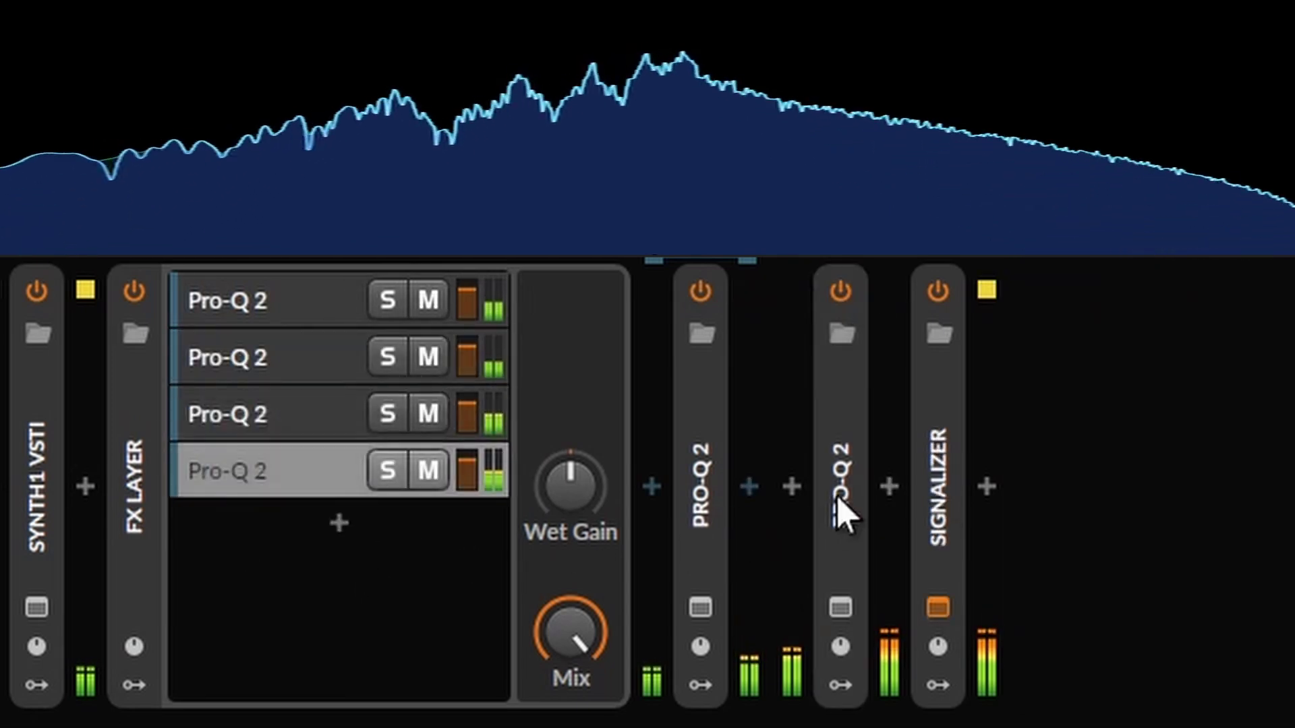
{"action": "left_click_drag", "start_coordinate": [838, 515], "coordinate": [445, 567]}
Step: Duplicate the FX Layer until three run in series, lowering the Wet Gain to tame the level
{"action": "left_click_drag", "start_coordinate": [570, 486], "coordinate": [570, 529]}
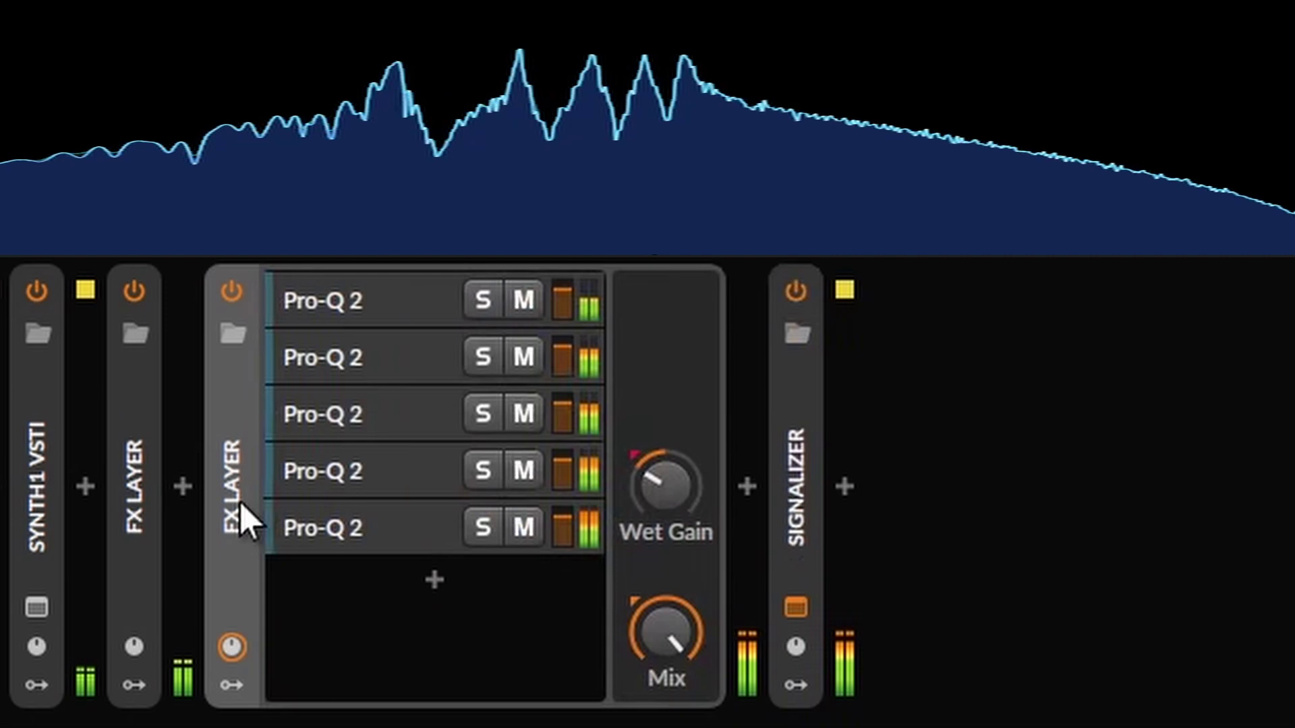
{"action": "left_click_drag", "start_coordinate": [668, 486], "coordinate": [667, 513]}
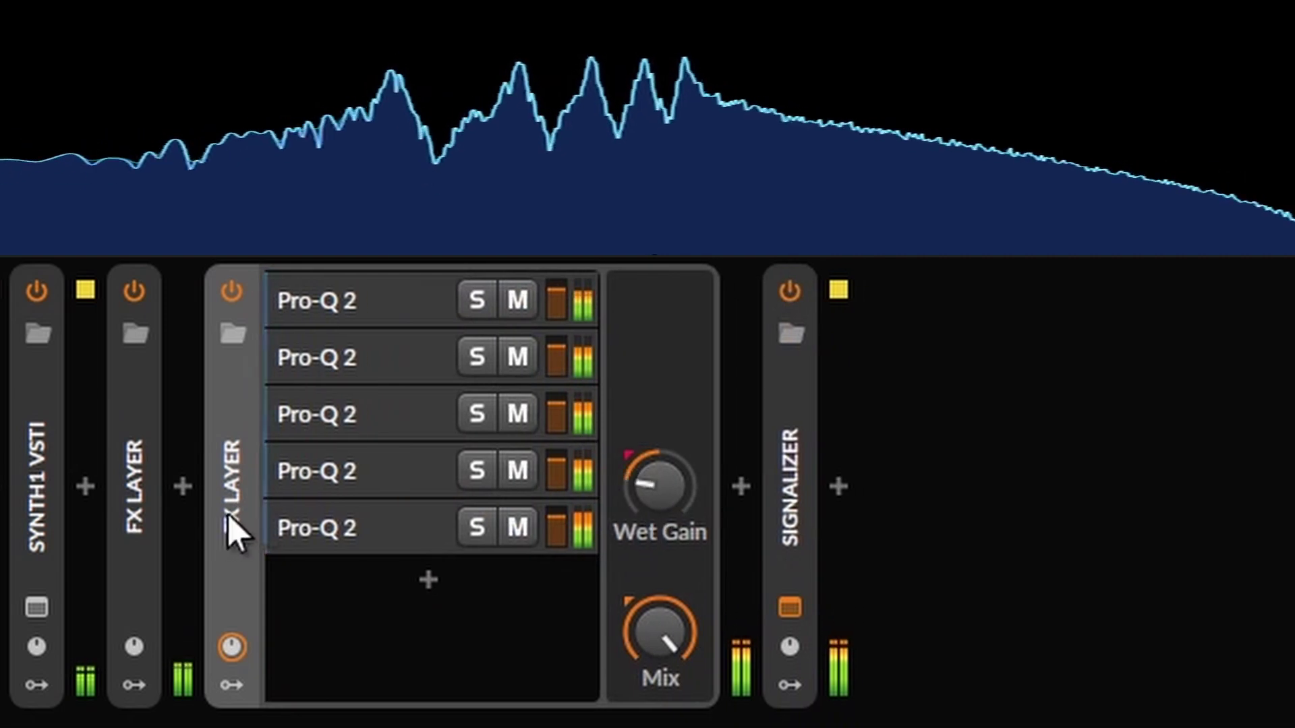
{"action": "left_click", "coordinate": [232, 525]}
{"action": "key", "text": "ctrl+d"}
{"action": "left_click", "coordinate": [354, 523]}
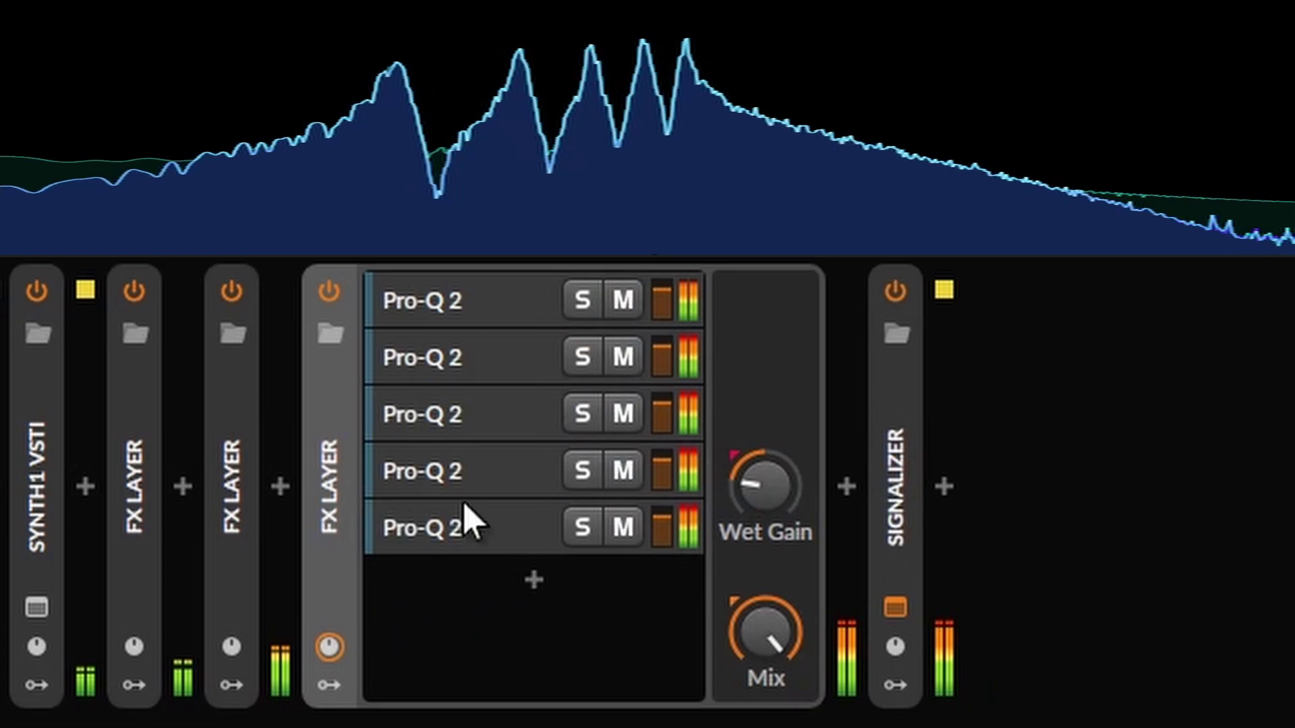
{"action": "left_click_drag", "start_coordinate": [764, 485], "coordinate": [764, 527]}
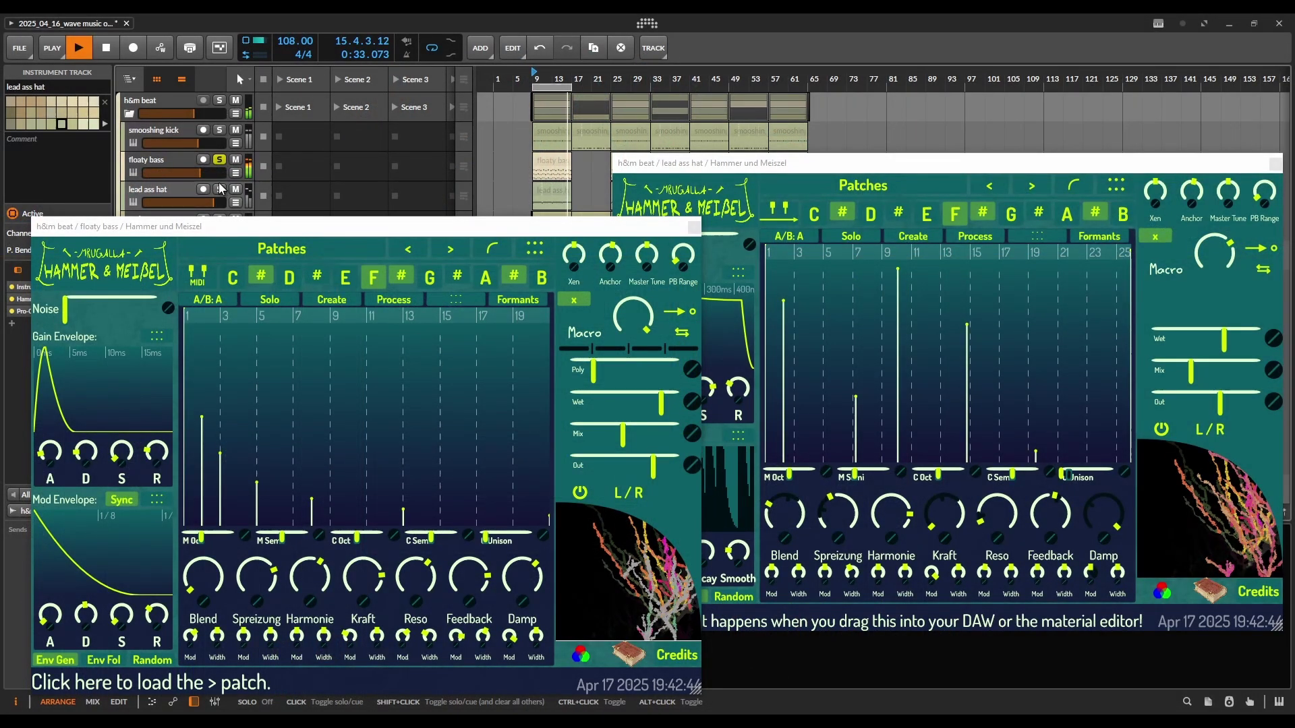
Step: Solo the lead ass hat track and vary its Hammer und Meiszel sound with Reso at 52 % and Feedback at 43 %
{"action": "left_click", "coordinate": [219, 190]}
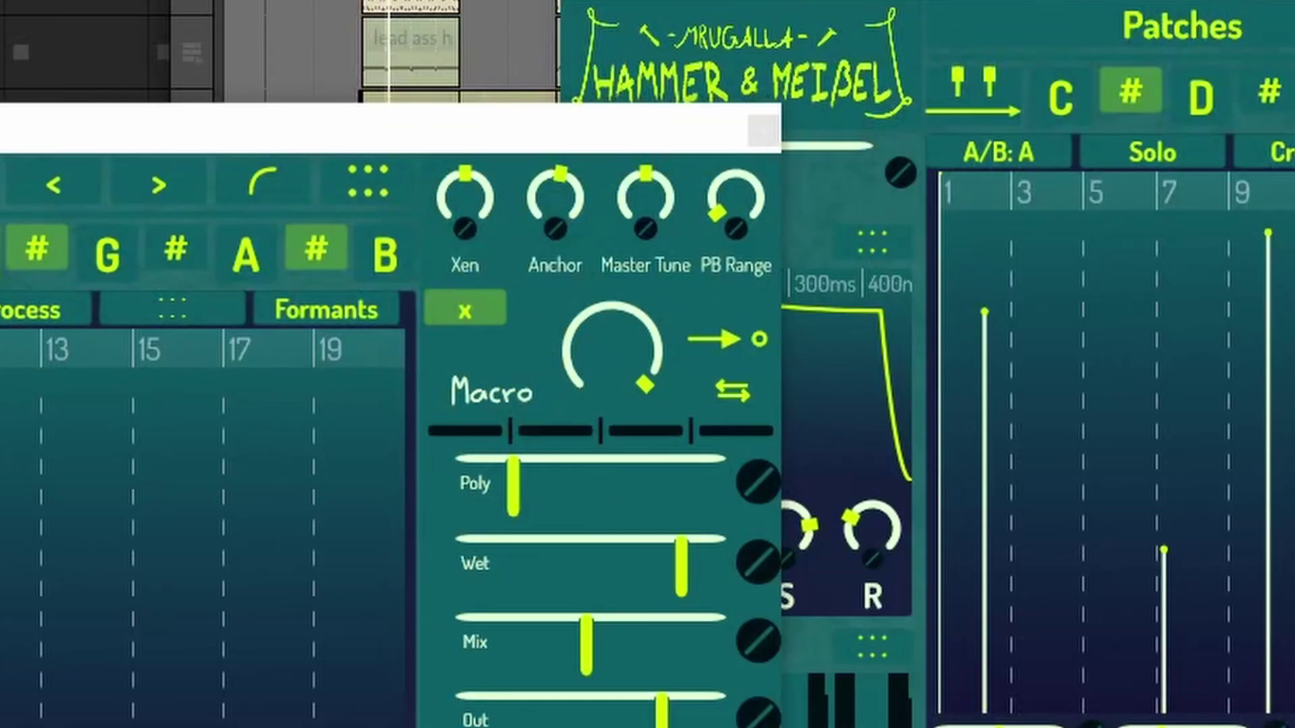
{"action": "left_click", "coordinate": [715, 163]}
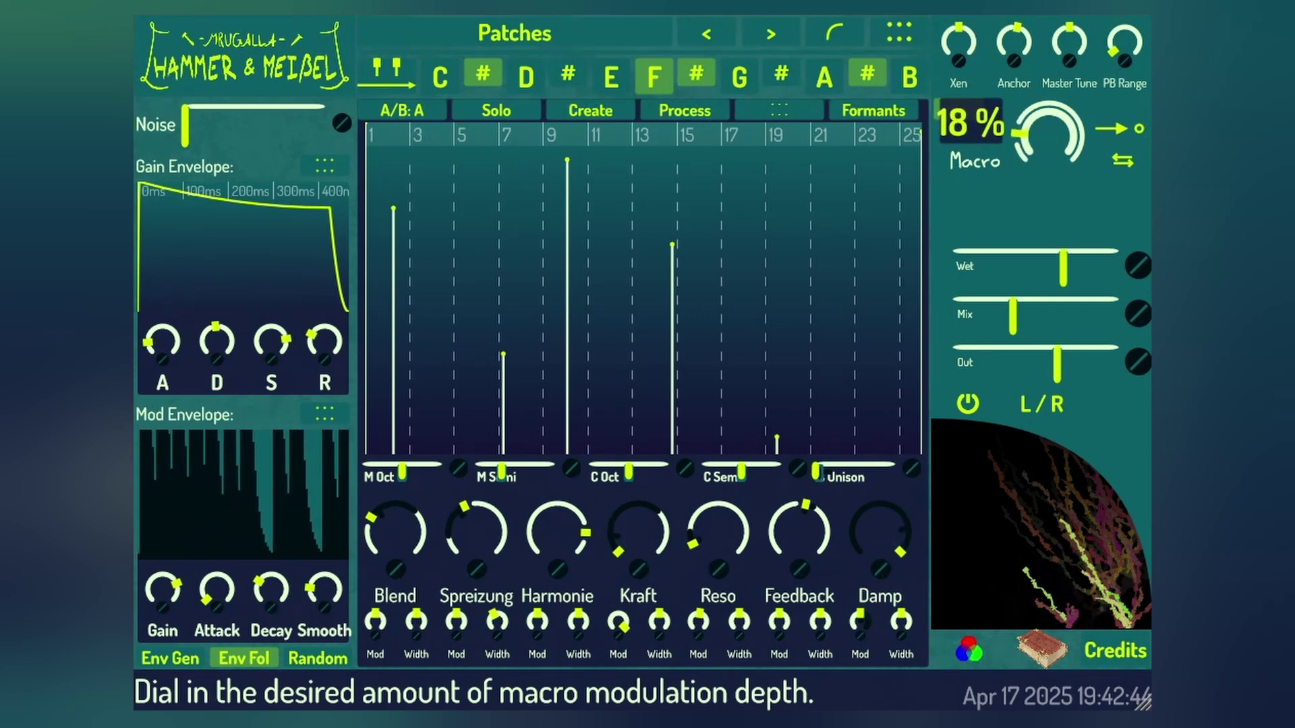
{"action": "mouse_move", "coordinate": [731, 501]}
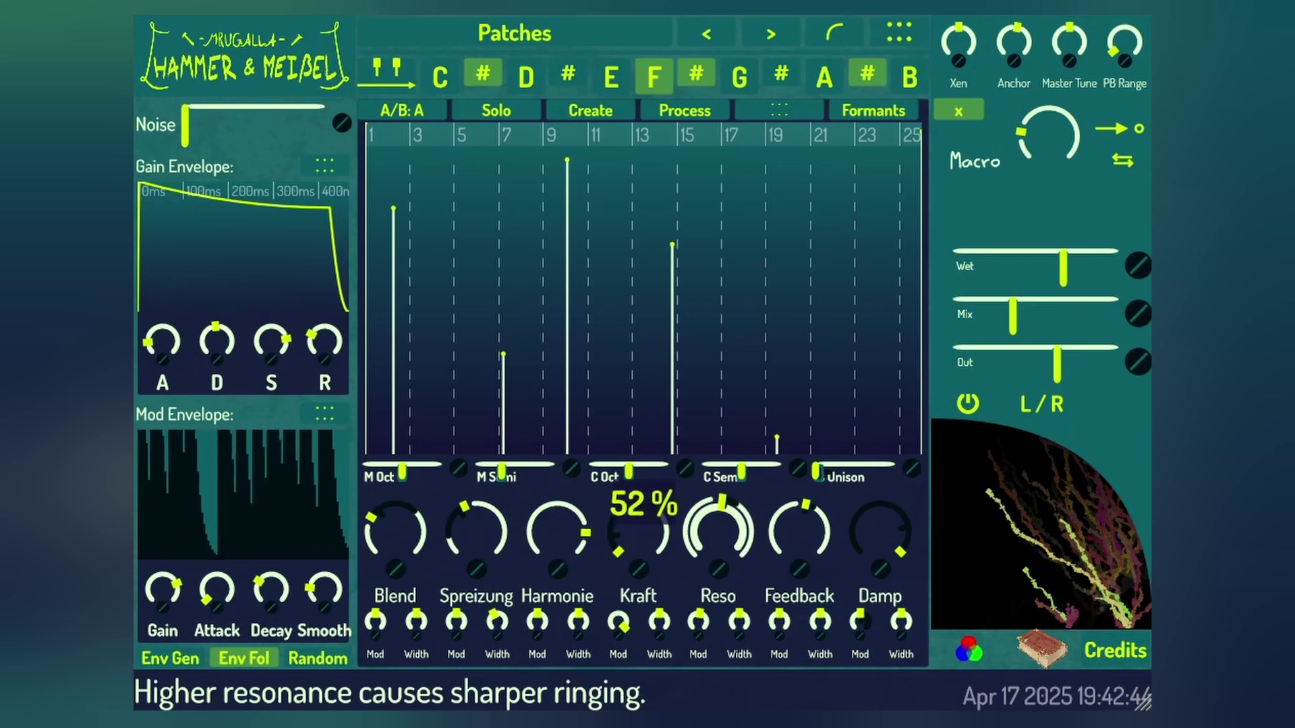
{"action": "left_click_drag", "start_coordinate": [786, 539], "coordinate": [786, 509]}
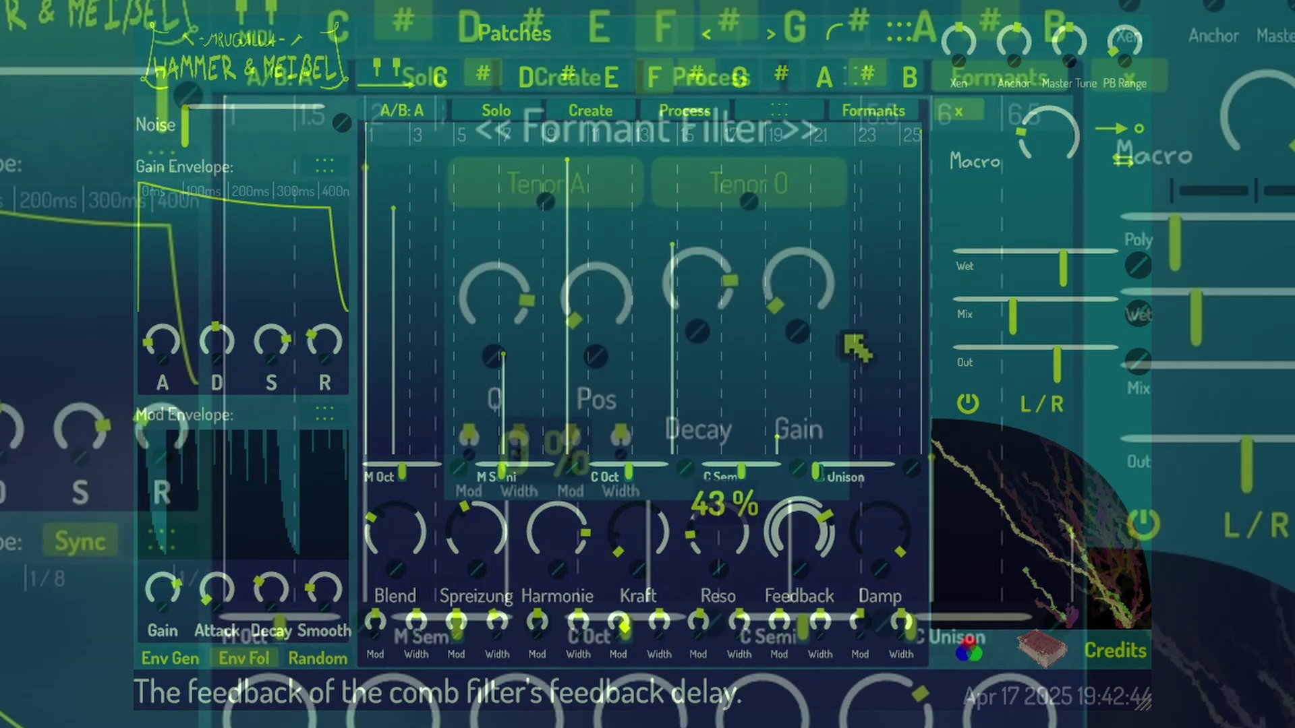
Step: Raise the modulation of the Formant Filter's Pos parameter and set its Decay to 2.88 sec
{"action": "left_click_drag", "start_coordinate": [836, 303], "coordinate": [802, 297]}
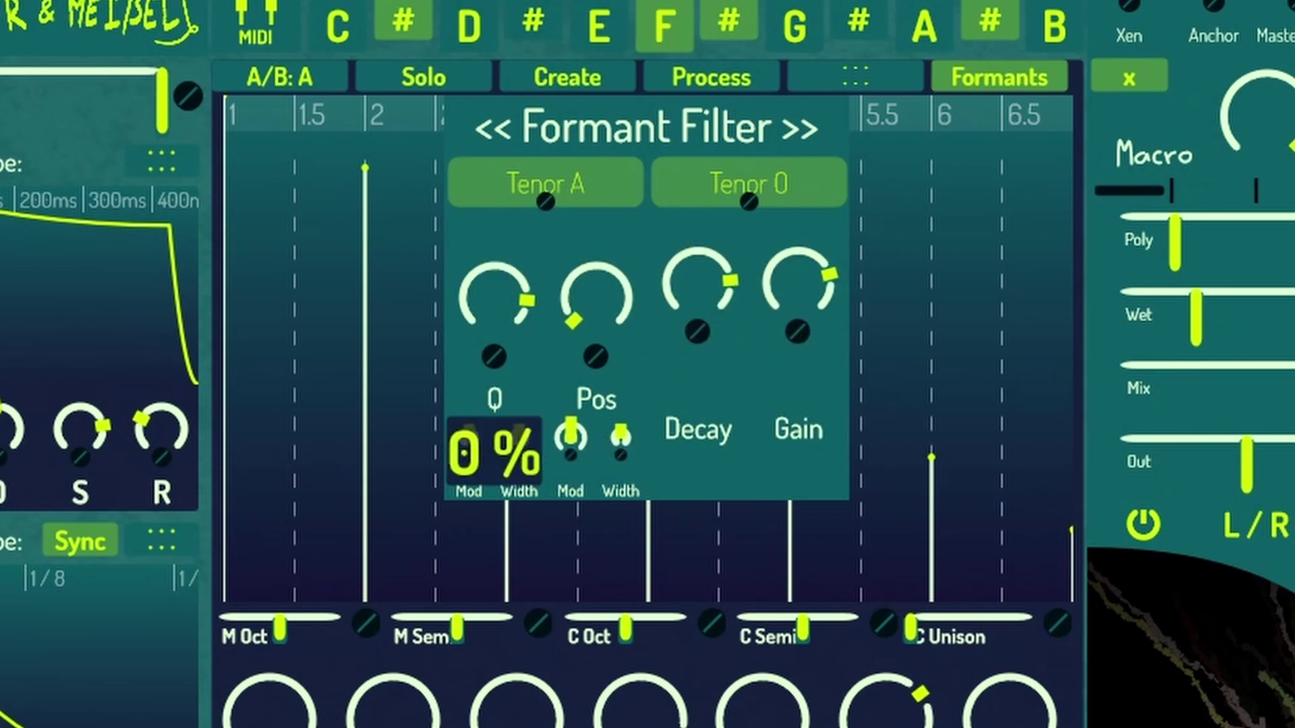
{"action": "left_click_drag", "start_coordinate": [572, 434], "coordinate": [572, 402]}
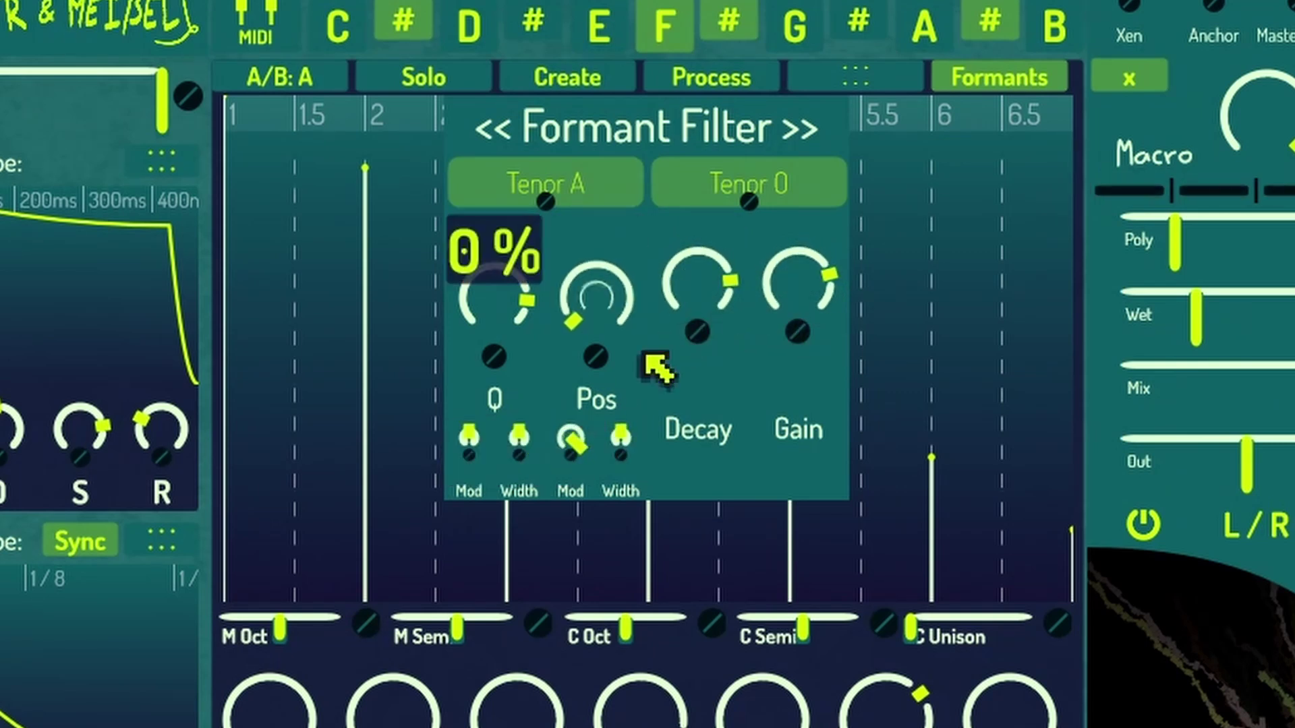
{"action": "left_click_drag", "start_coordinate": [697, 257], "coordinate": [697, 264]}
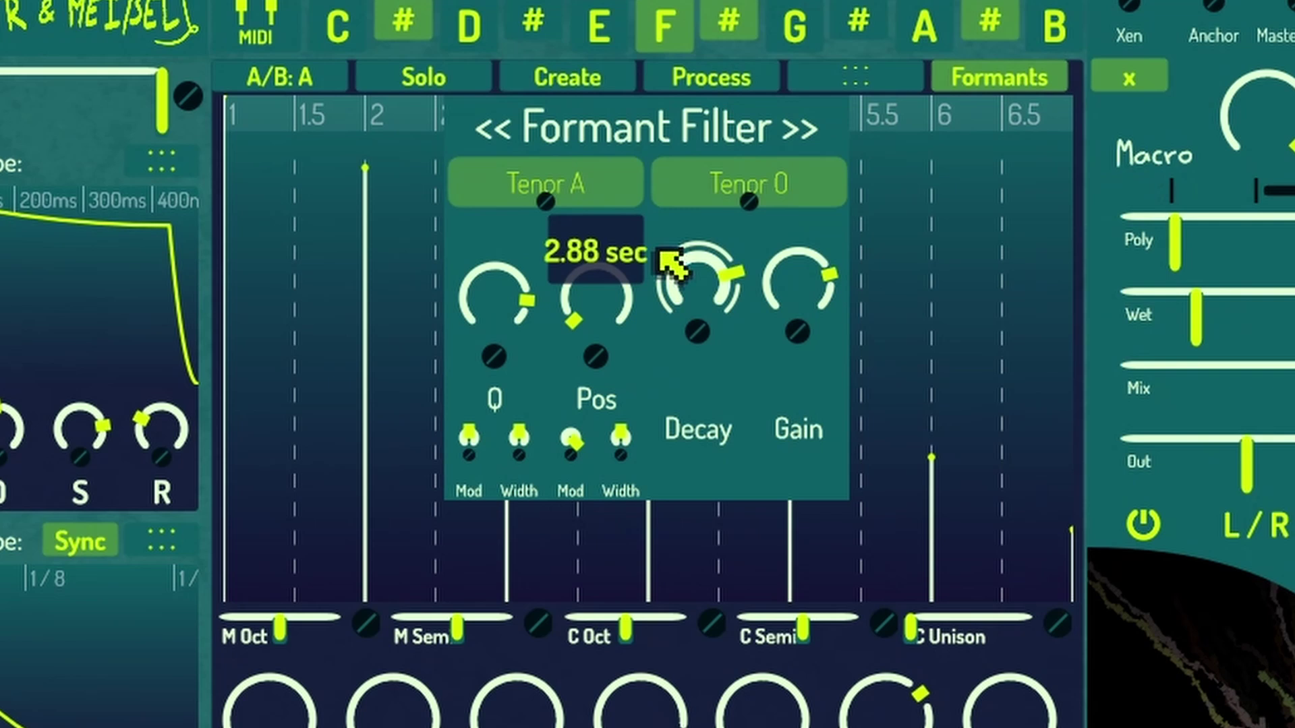
Step: Set the Formant Filter vowels to Counter Tenor A and Bass E, with a lower Q and a Gain of 21.8 dB
{"action": "left_click_drag", "start_coordinate": [590, 173], "coordinate": [658, 167]}
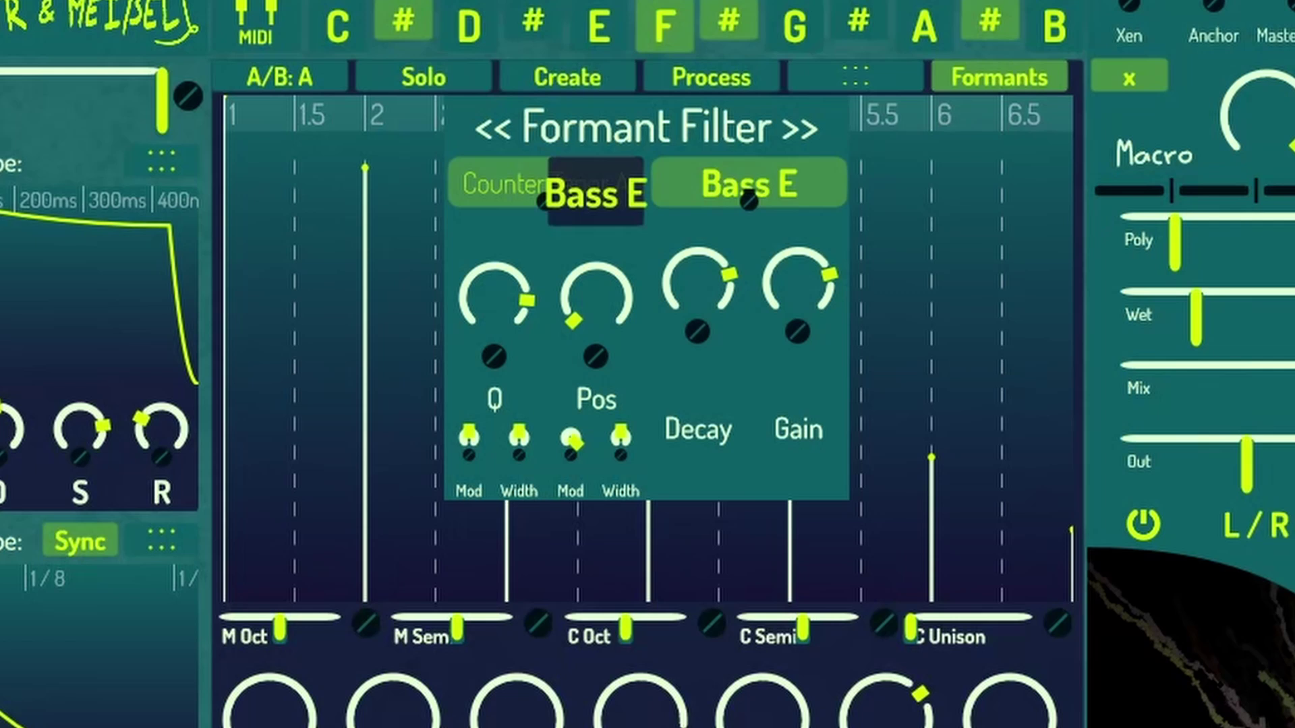
{"action": "left_click_drag", "start_coordinate": [797, 290], "coordinate": [798, 253]}
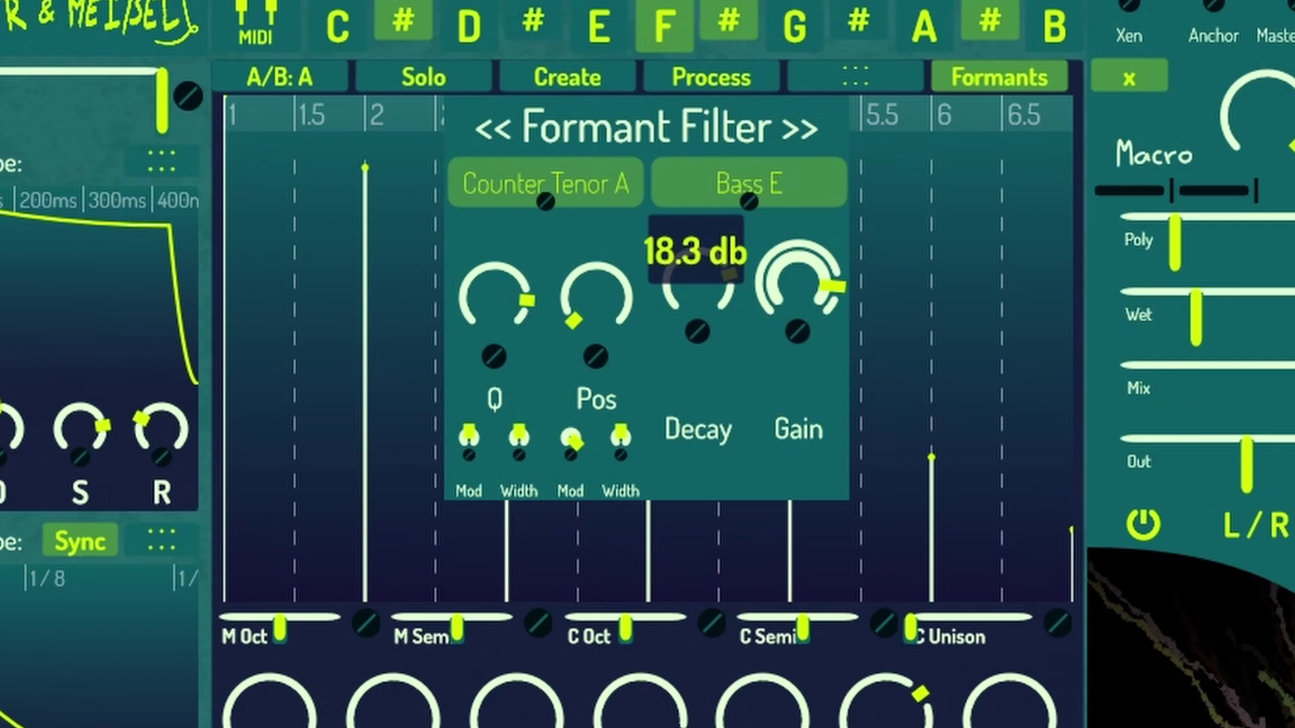
{"action": "left_click_drag", "start_coordinate": [494, 293], "coordinate": [494, 329]}
{"action": "left_click_drag", "start_coordinate": [824, 283], "coordinate": [824, 265]}
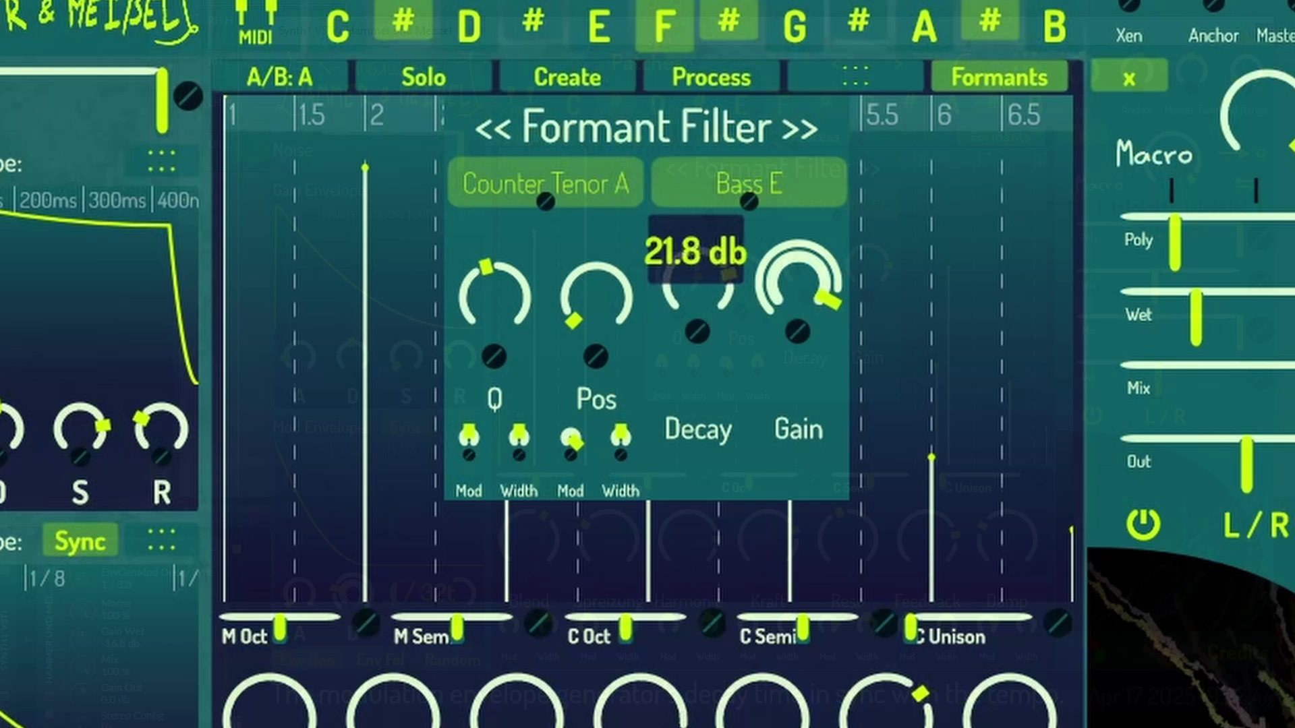
Step: On the Synth1 track's Hammer und Meiszel, set Kraft to 29 %, raise C Unison and set Feedback to 83 %
{"action": "left_click_drag", "start_coordinate": [747, 624], "coordinate": [748, 622]}
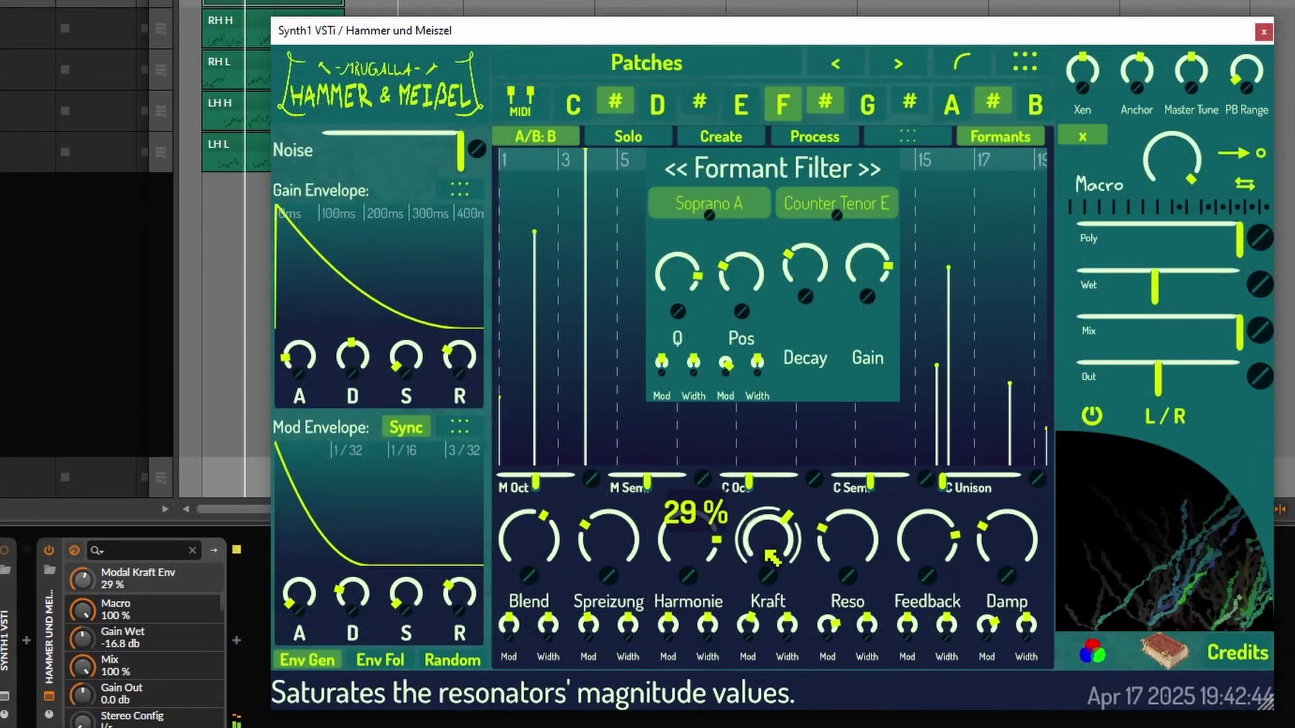
{"action": "left_click_drag", "start_coordinate": [767, 539], "coordinate": [767, 538]}
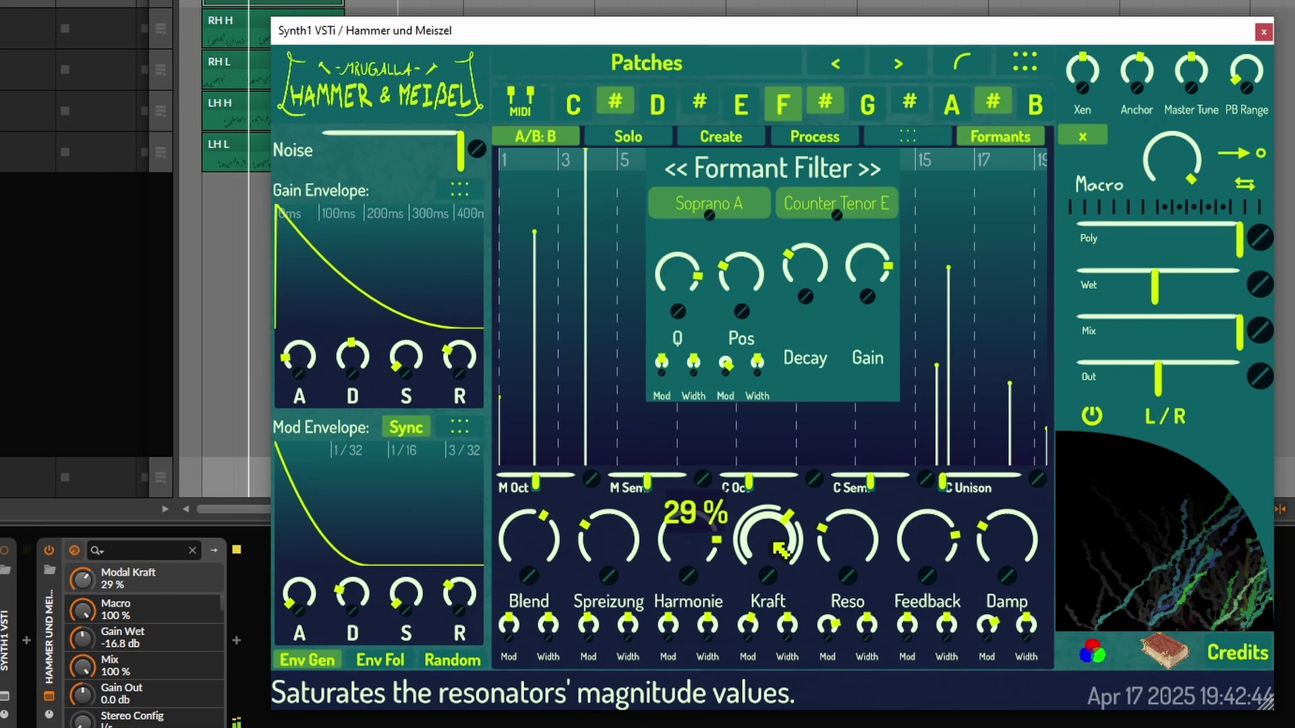
{"action": "left_click_drag", "start_coordinate": [943, 479], "coordinate": [962, 533]}
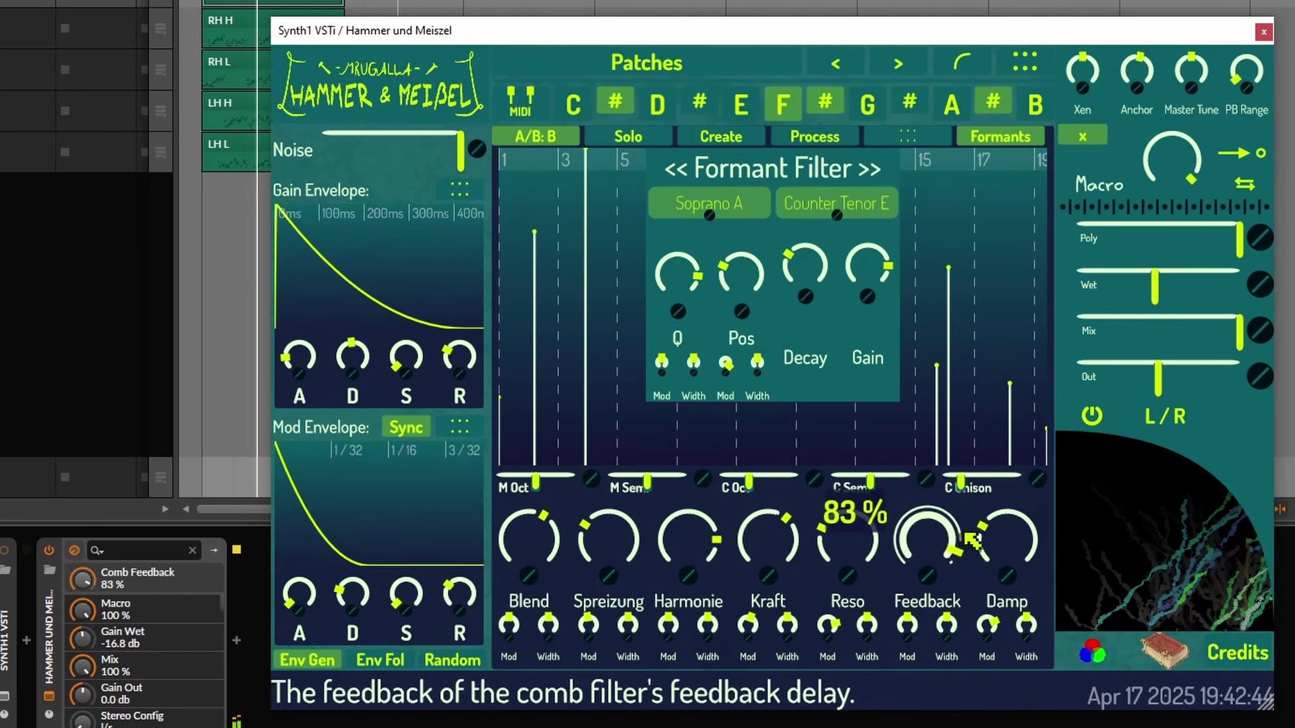
Step: Close the Formant Filter editor and set Xen to 7 notes/oct
{"action": "left_click", "coordinate": [1015, 139]}
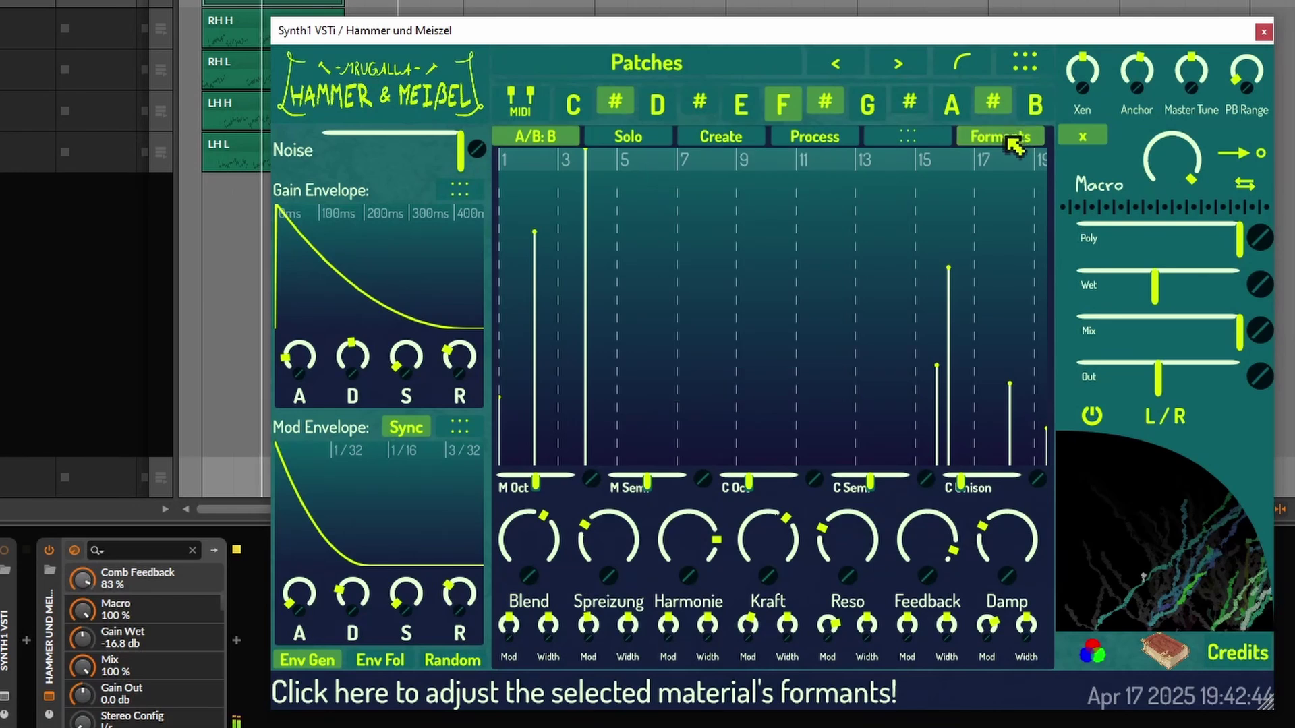
{"action": "left_click_drag", "start_coordinate": [1082, 69], "coordinate": [1083, 91]}
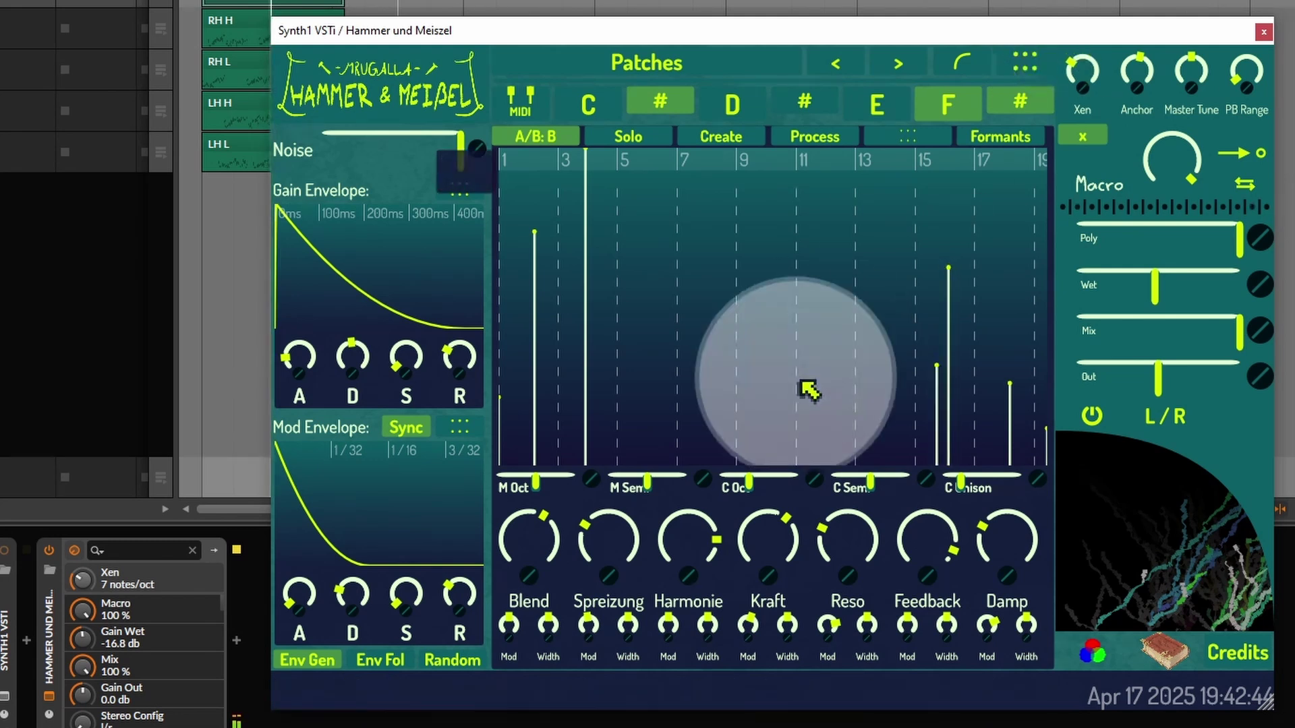
Step: Set the Gain Envelope's Decay to 15.74 ms with minimal Attack, and shorten the Mod Envelope's Decay with its Attack at 0
{"action": "left_click_drag", "start_coordinate": [347, 354], "coordinate": [346, 397]}
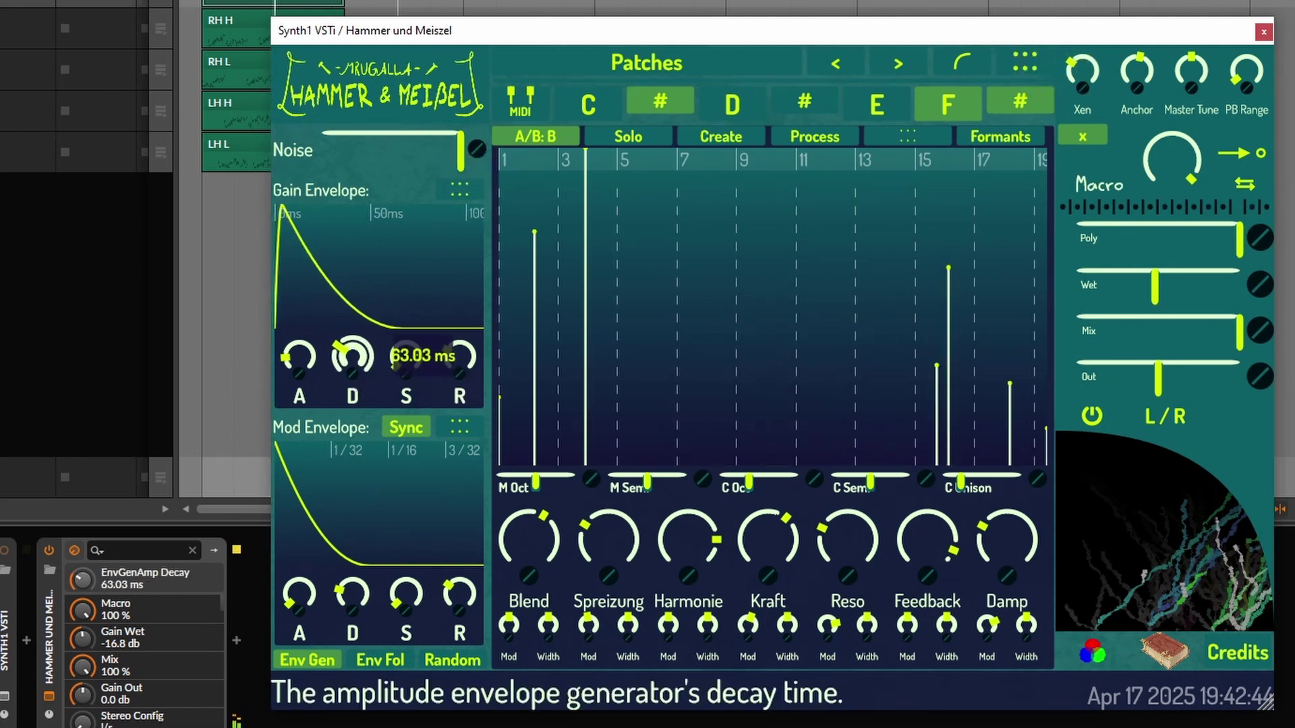
{"action": "left_click_drag", "start_coordinate": [303, 360], "coordinate": [351, 366]}
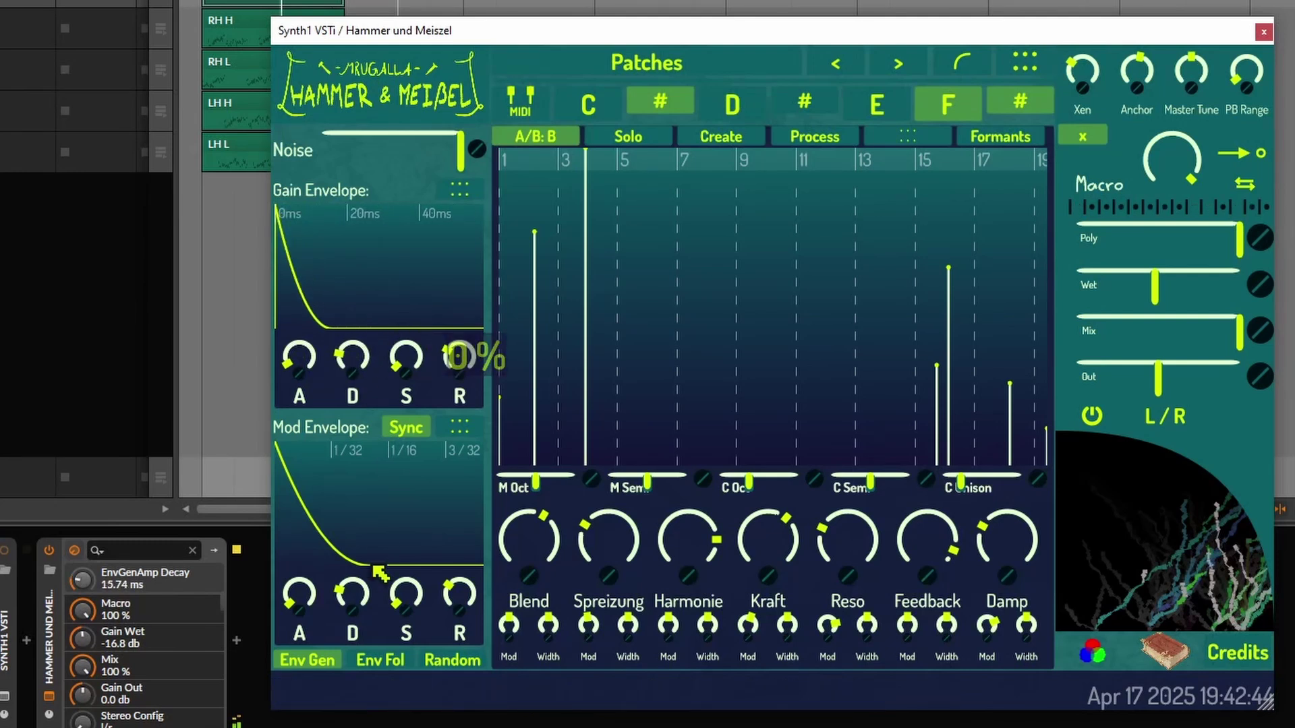
{"action": "left_click_drag", "start_coordinate": [352, 593], "coordinate": [352, 602]}
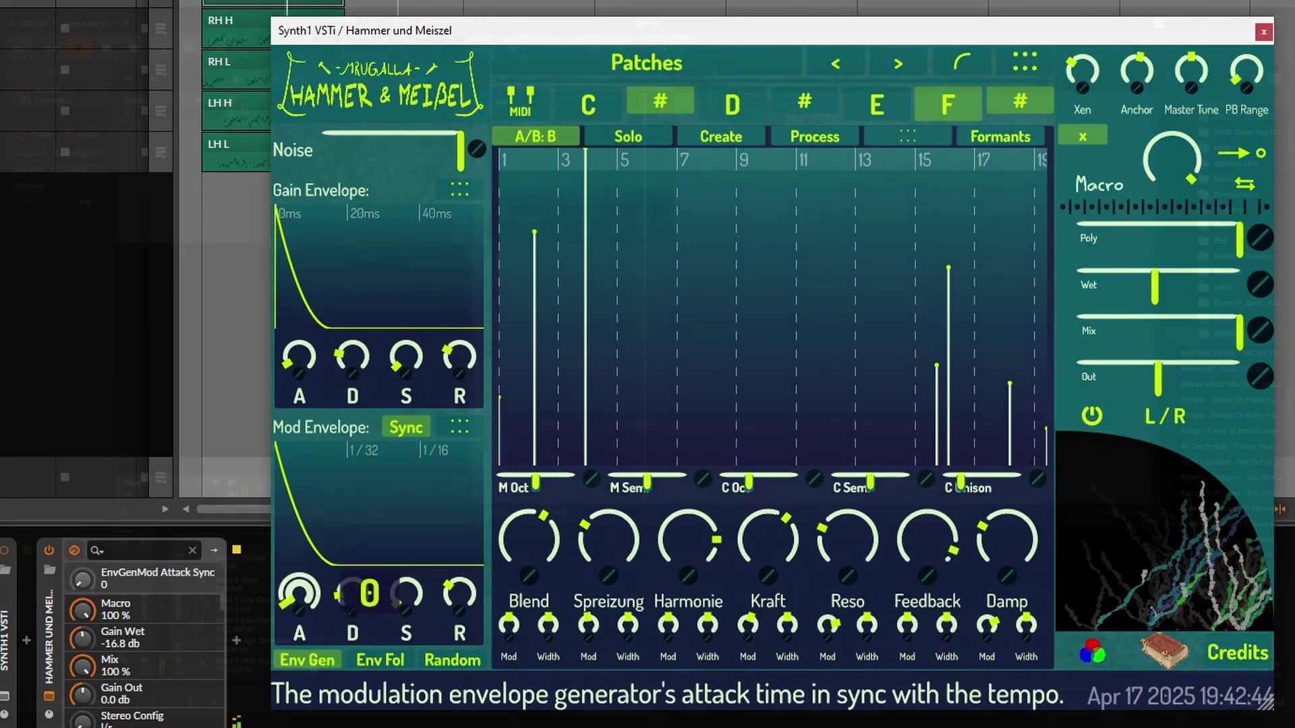
{"action": "left_click_drag", "start_coordinate": [298, 593], "coordinate": [306, 549]}
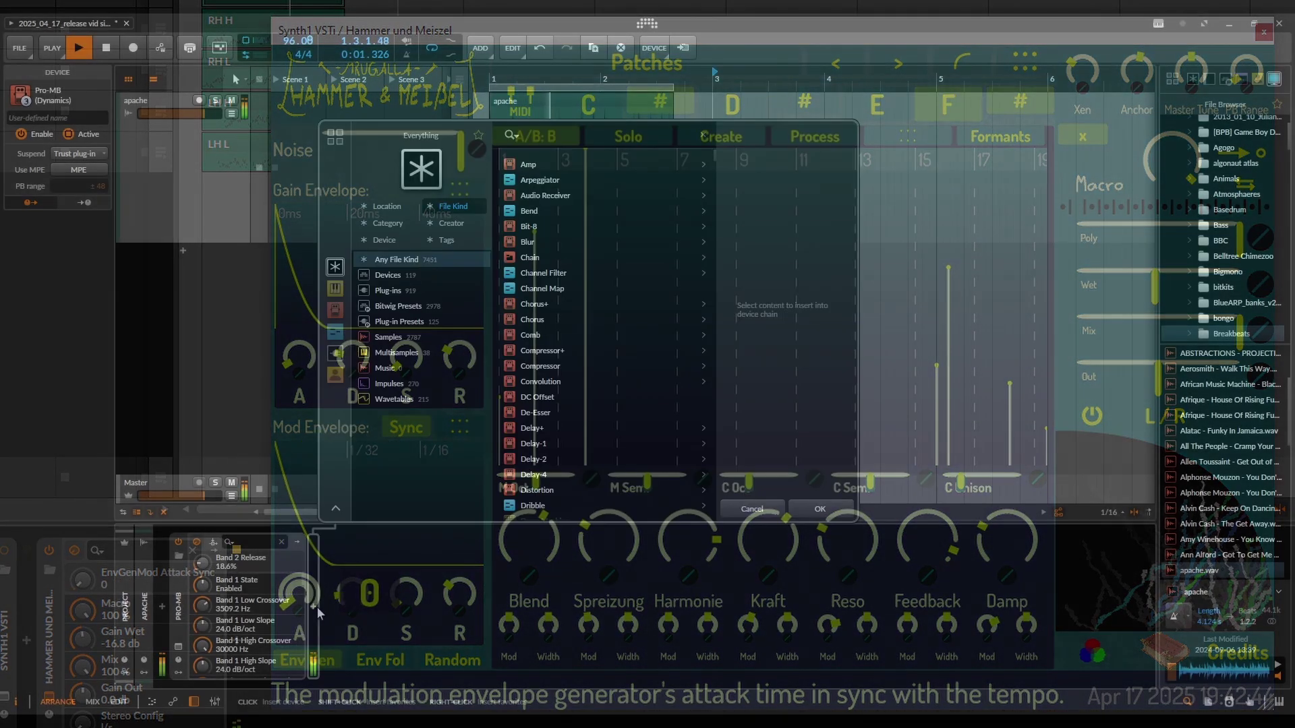
Step: Insert Hammer und Meiszel after Pro-MB in the apache track's device chain and lower its Wet level
{"action": "type", "text": "hammer"}
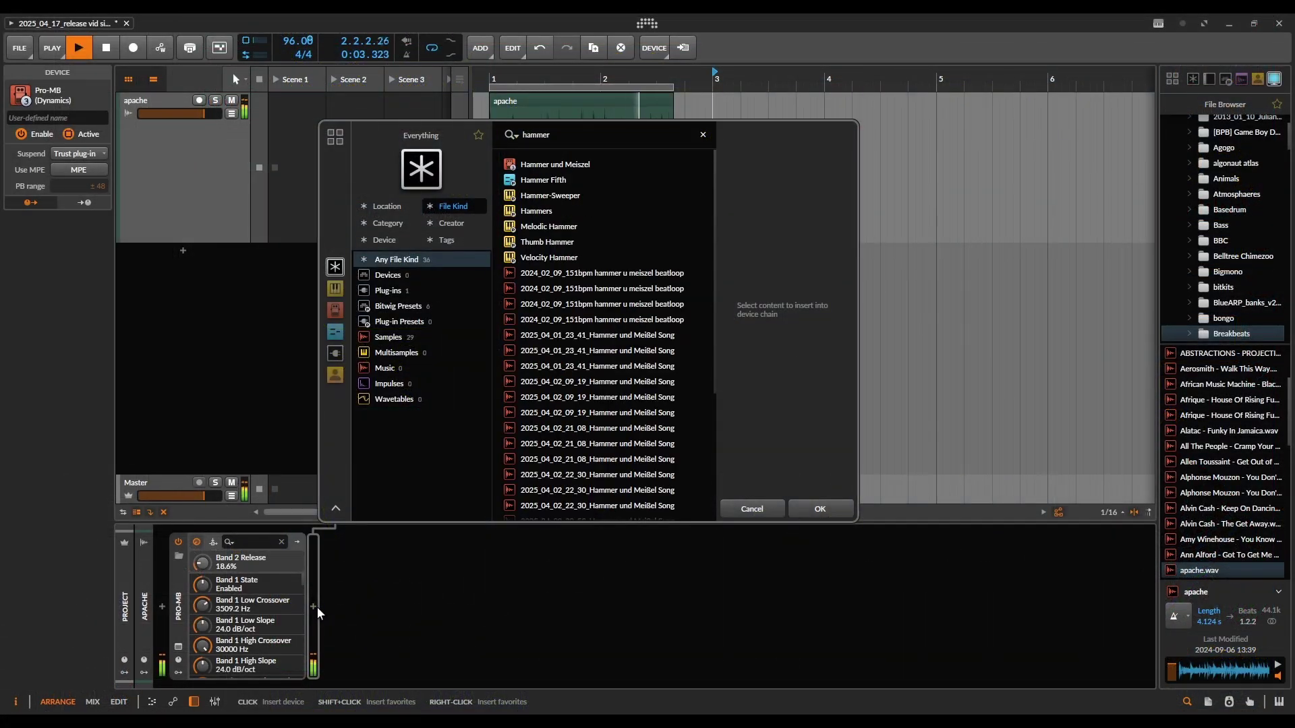
{"action": "key", "text": "Return"}
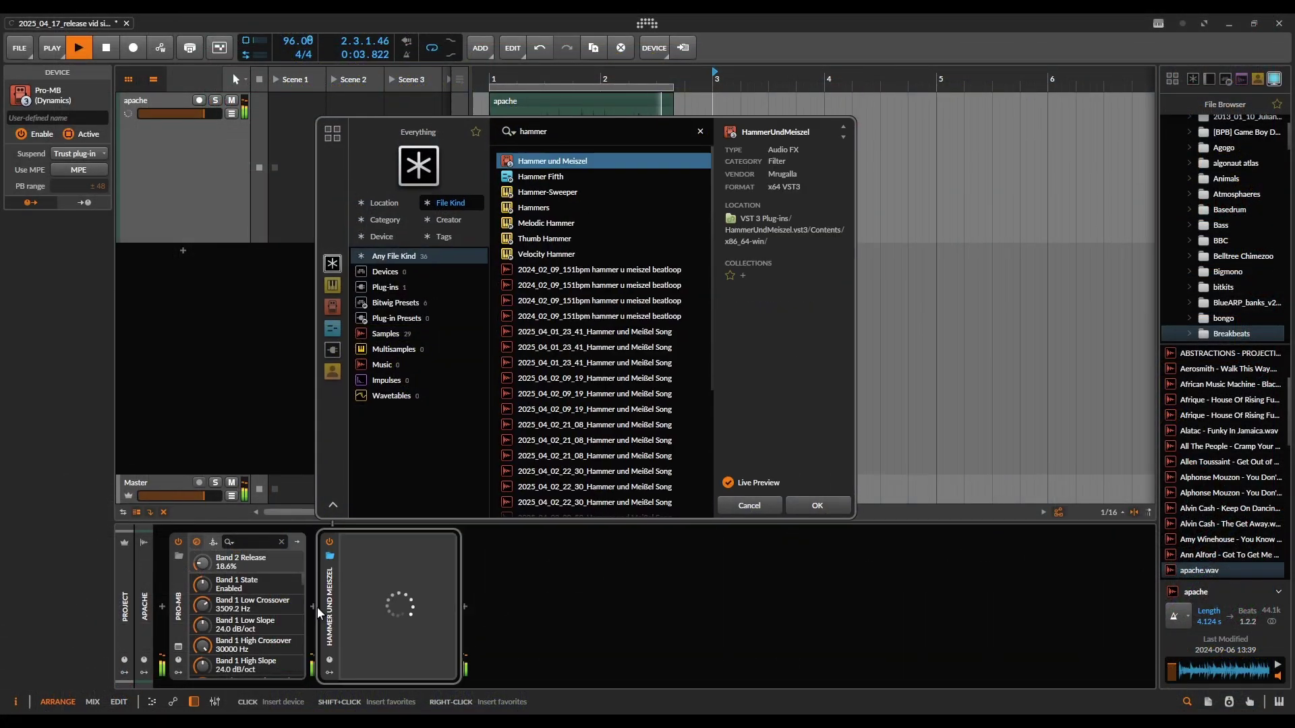
{"action": "left_click_drag", "start_coordinate": [944, 311], "coordinate": [912, 311]}
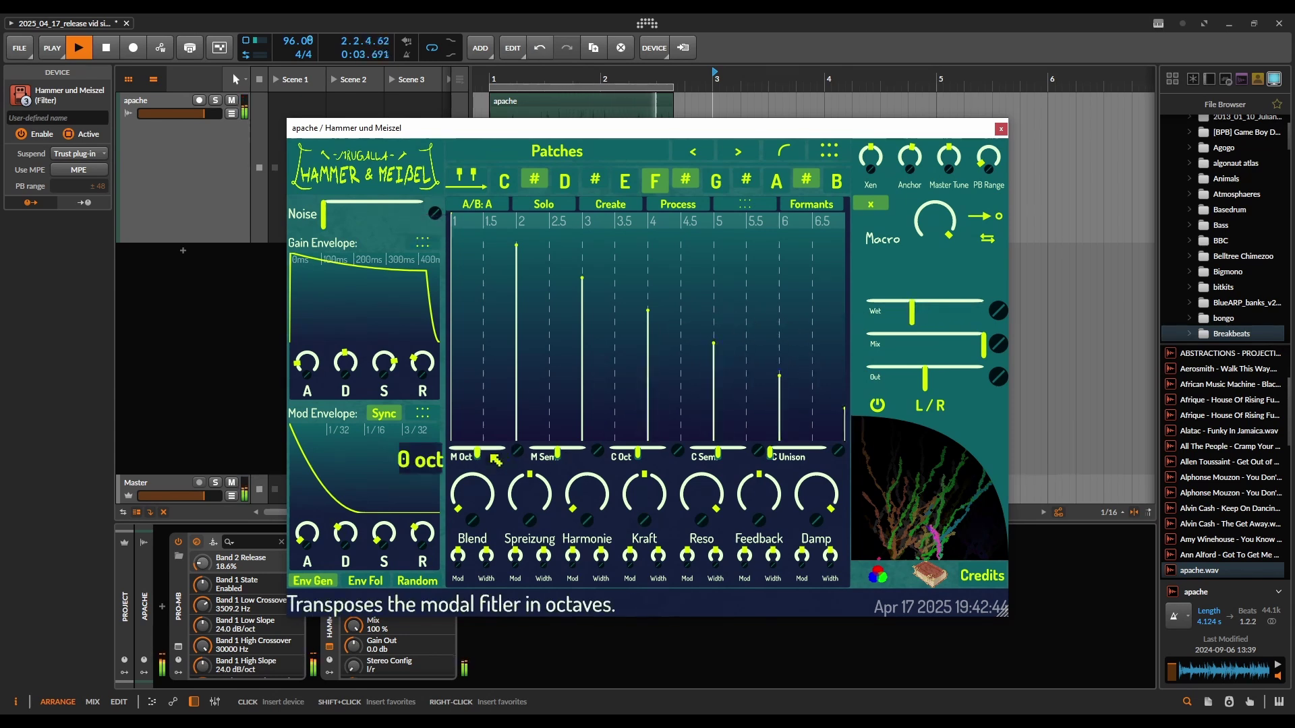
Step: Raise Spreizung, Kraft and Feedback, and set the active keys to C, E, G and B
{"action": "scroll", "coordinate": [490, 455], "scroll_direction": "up", "scroll_amount": 1}
{"action": "left_click_drag", "start_coordinate": [530, 495], "coordinate": [530, 456]}
{"action": "left_click_drag", "start_coordinate": [644, 495], "coordinate": [644, 469]}
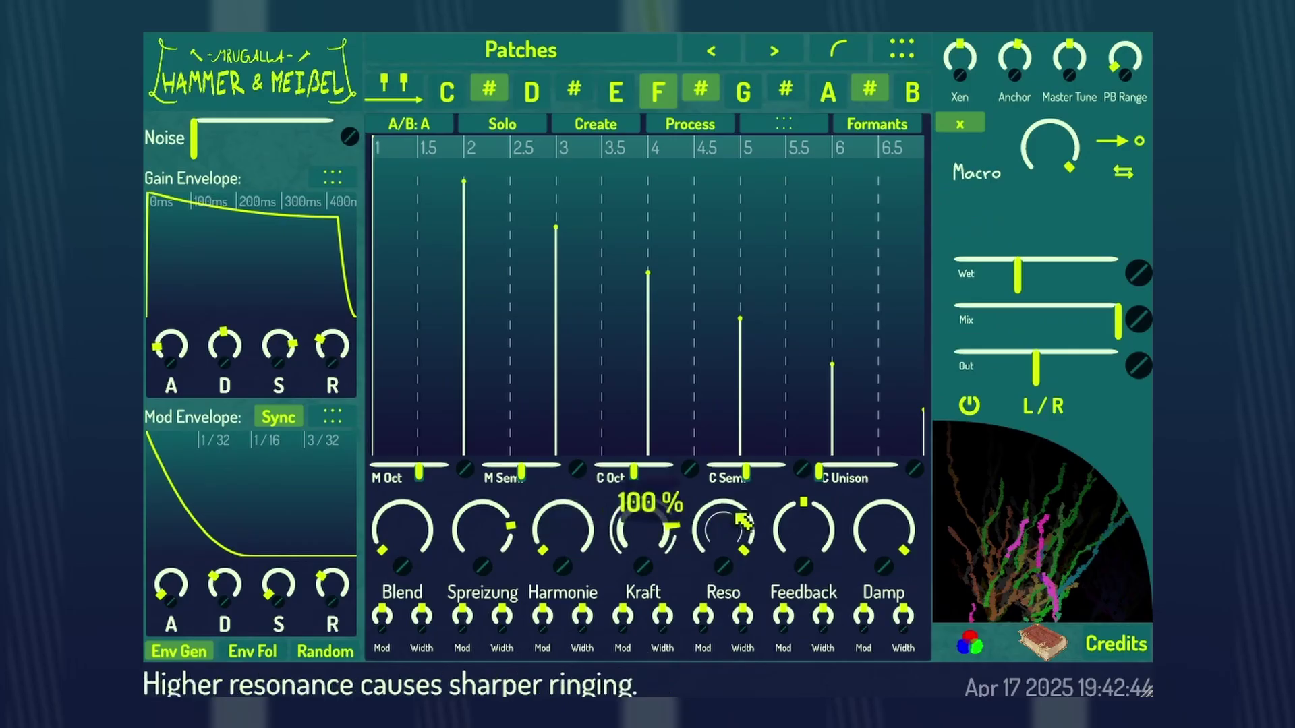
{"action": "left_click_drag", "start_coordinate": [804, 526], "coordinate": [804, 509]}
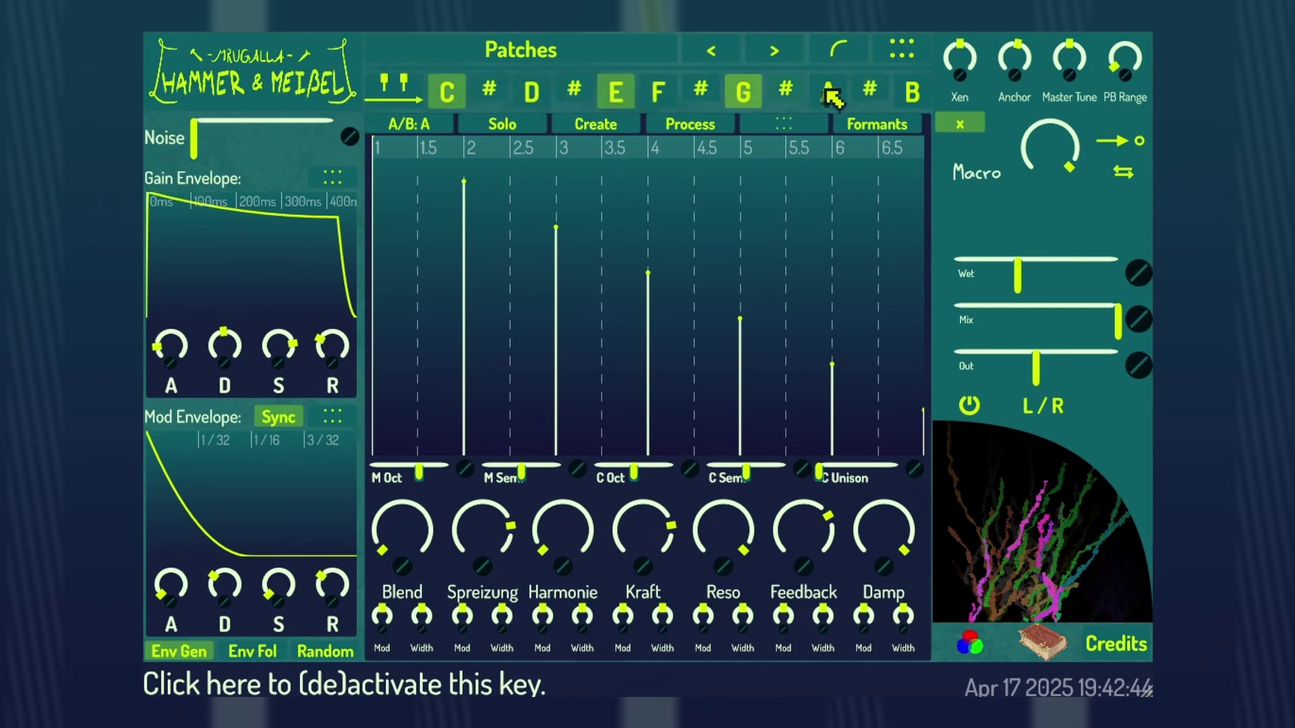
Step: Randomize modal material A, switch to material B and randomize it repeatedly
{"action": "left_click", "coordinate": [593, 124]}
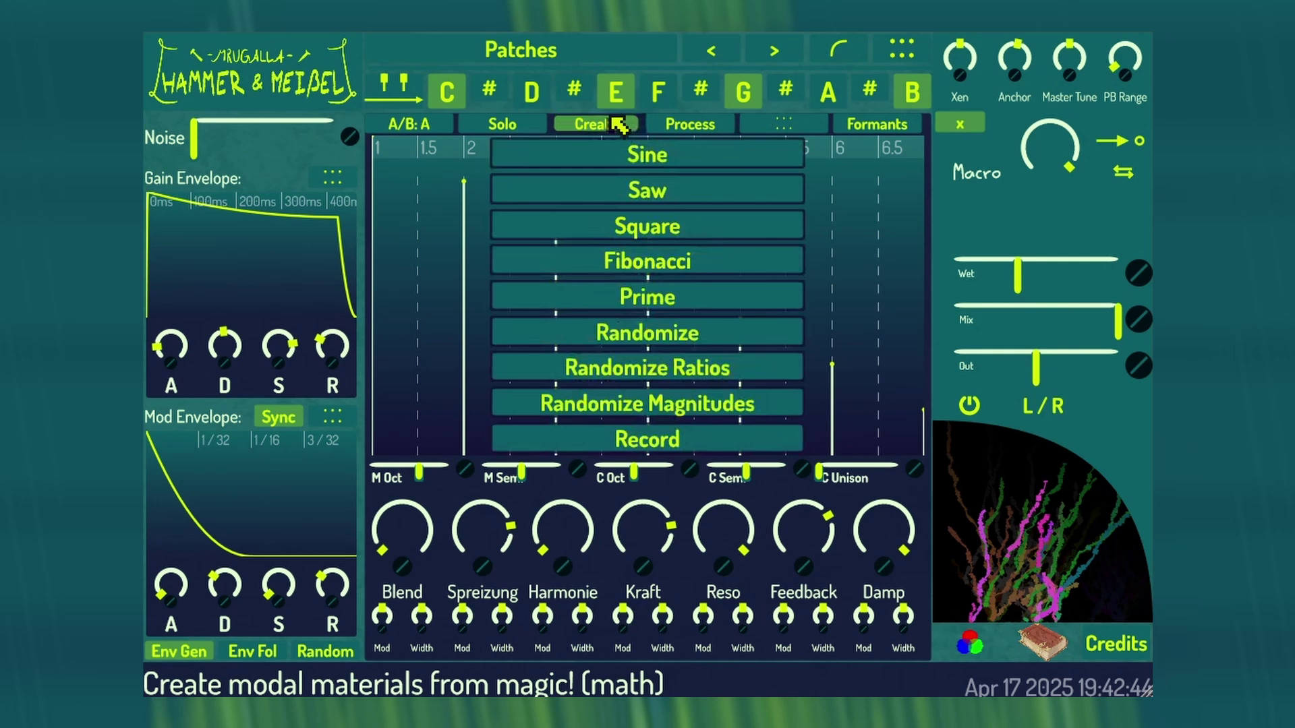
{"action": "left_click", "coordinate": [644, 333]}
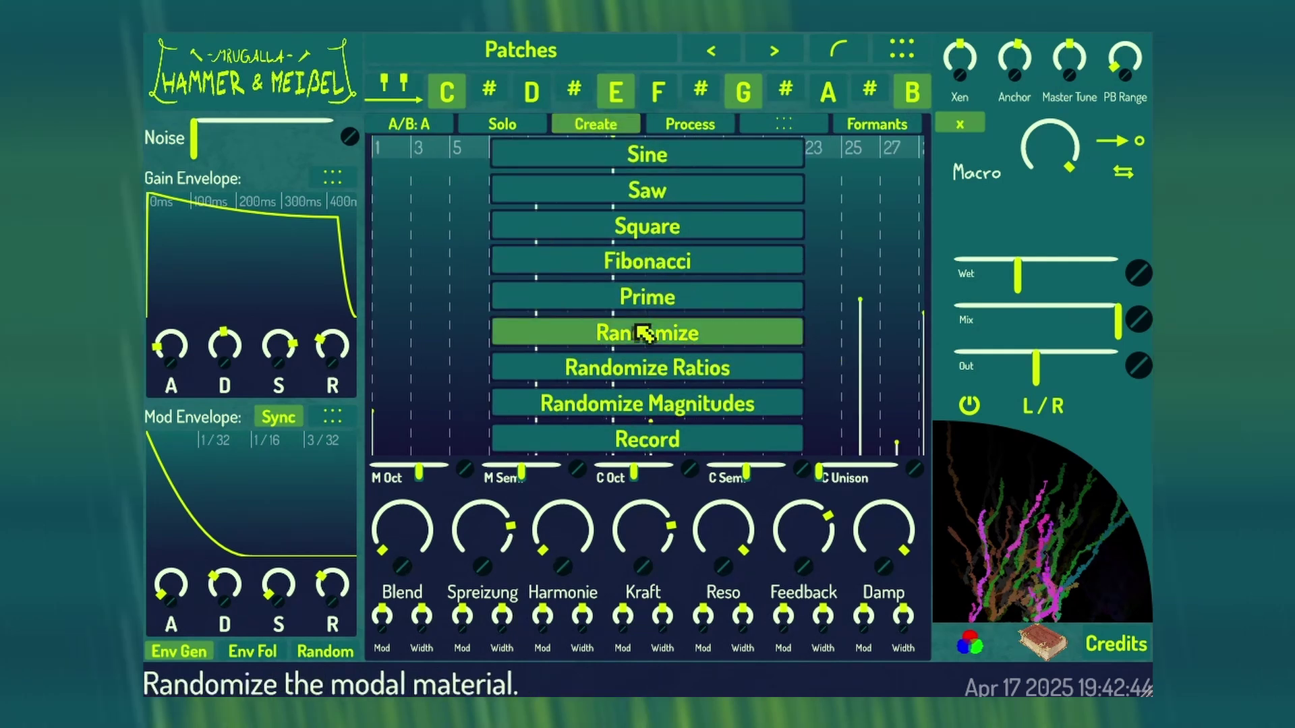
{"action": "left_click", "coordinate": [427, 124]}
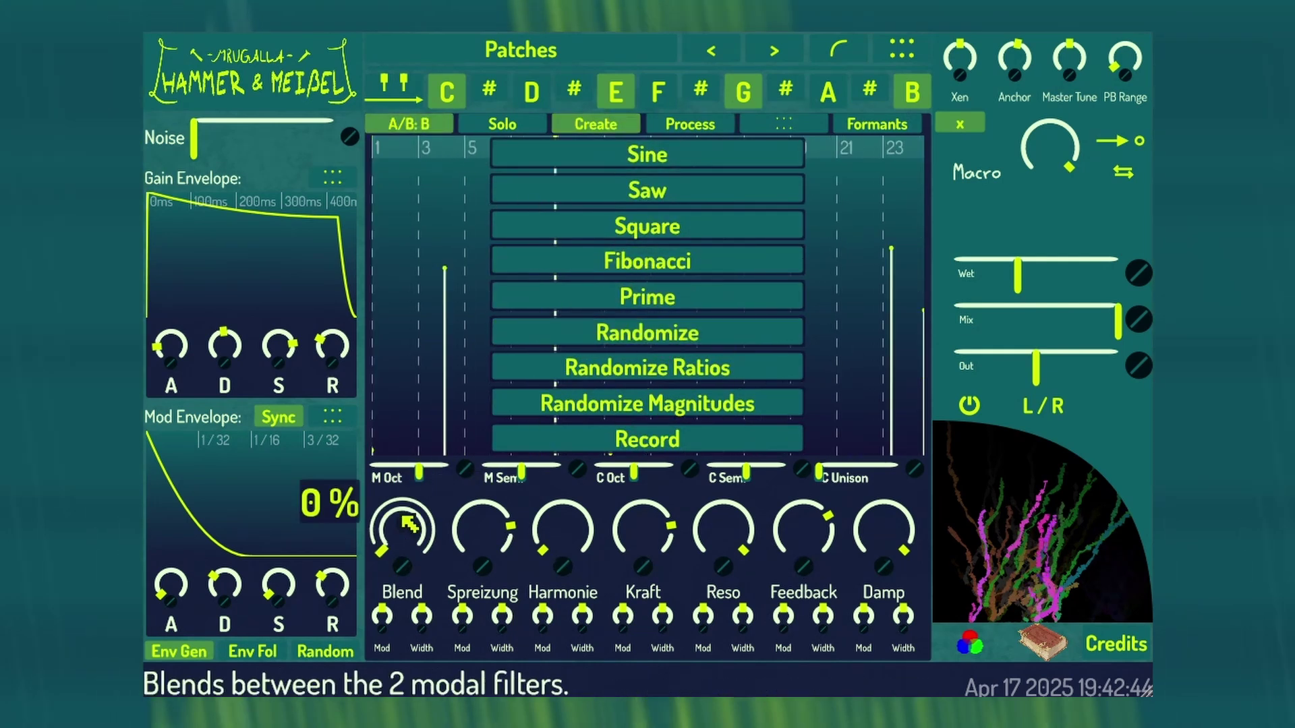
{"action": "left_click", "coordinate": [649, 344]}
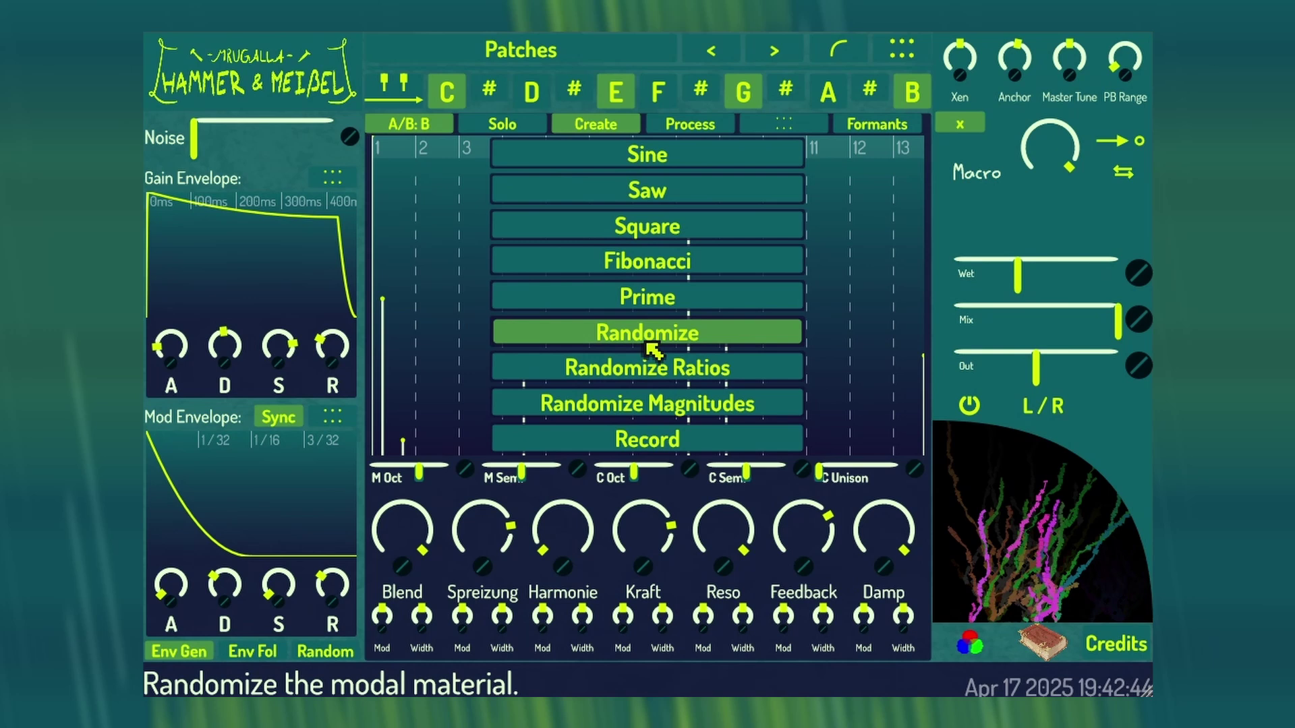
{"action": "left_click", "coordinate": [653, 344]}
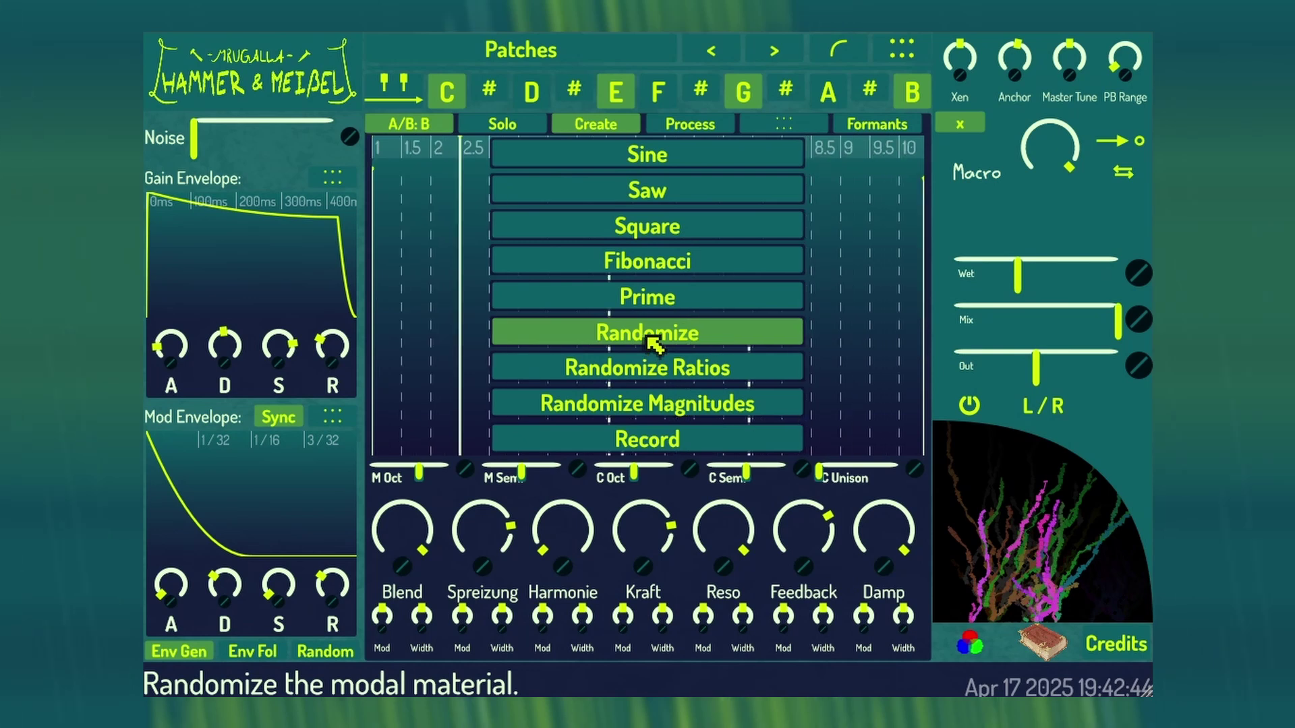
Step: Switch back to material A, set Harmonie to 85 %, Blend to 61 % and Feedback to 69 %, and lower Spreizung
{"action": "left_click", "coordinate": [415, 124]}
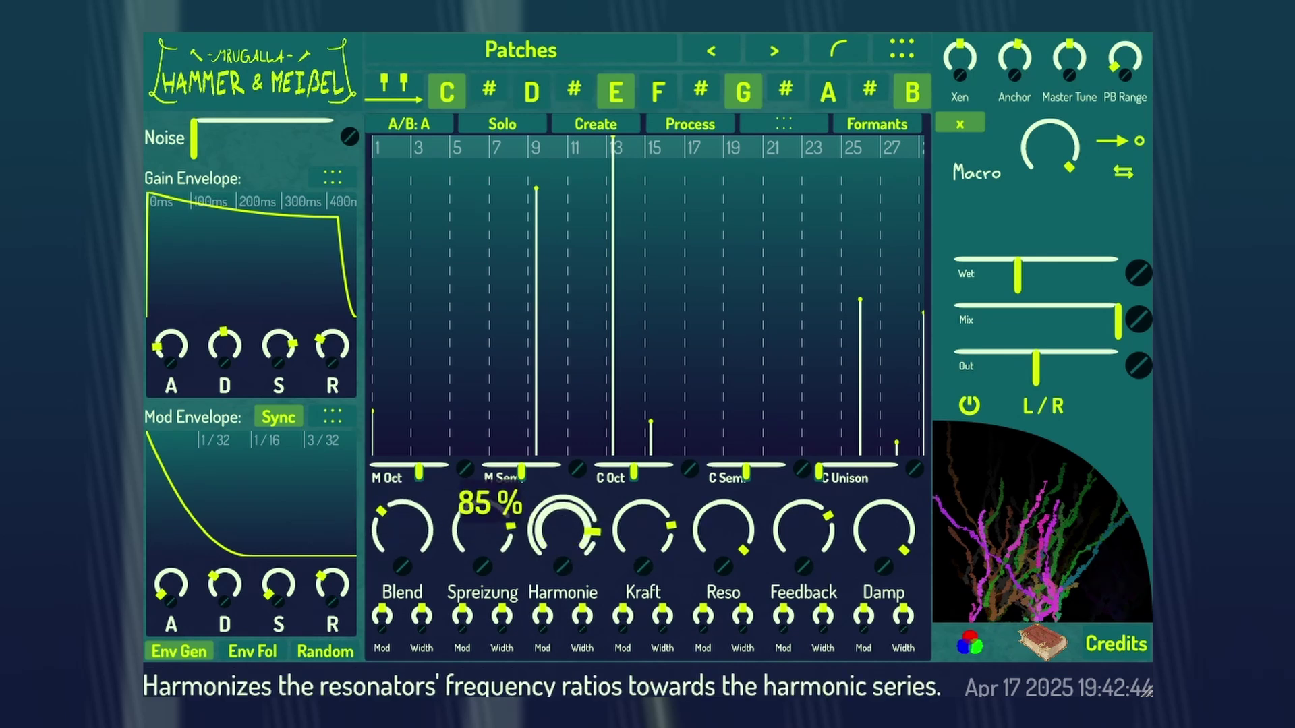
{"action": "mouse_move", "coordinate": [402, 533]}
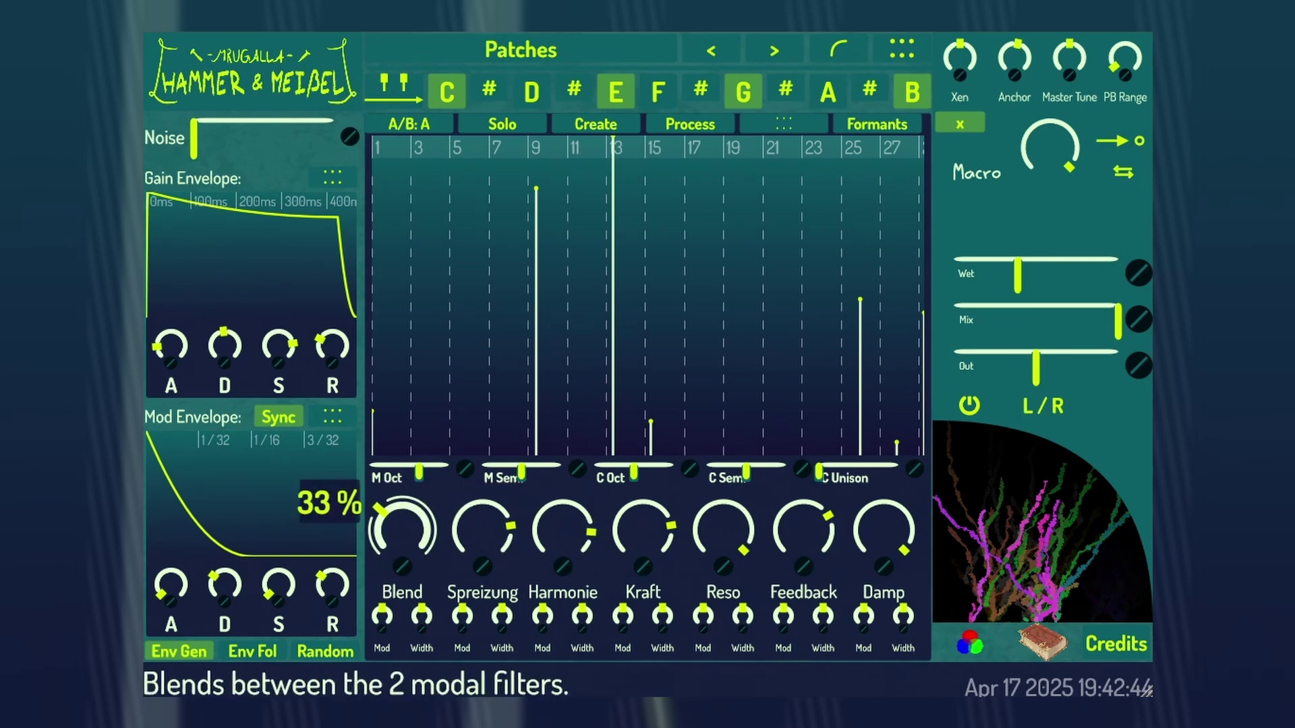
{"action": "left_click_drag", "start_coordinate": [480, 531], "coordinate": [480, 550]}
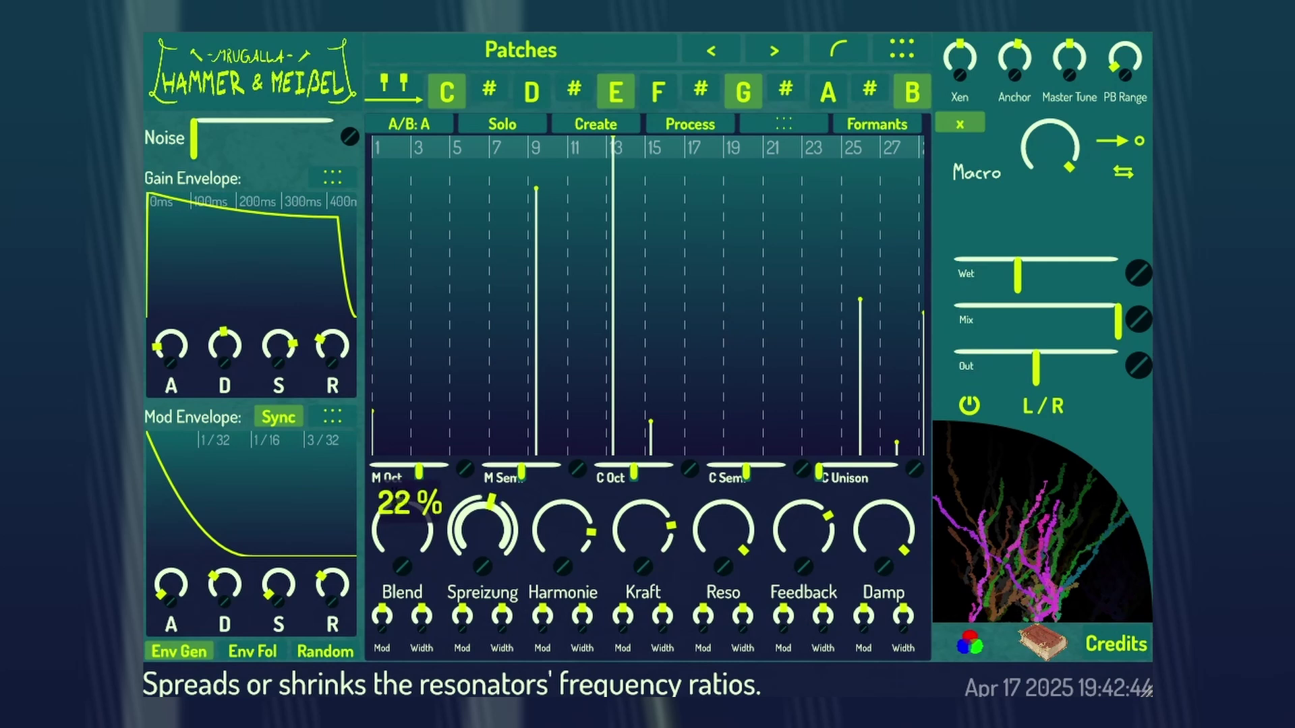
{"action": "mouse_move", "coordinate": [426, 533]}
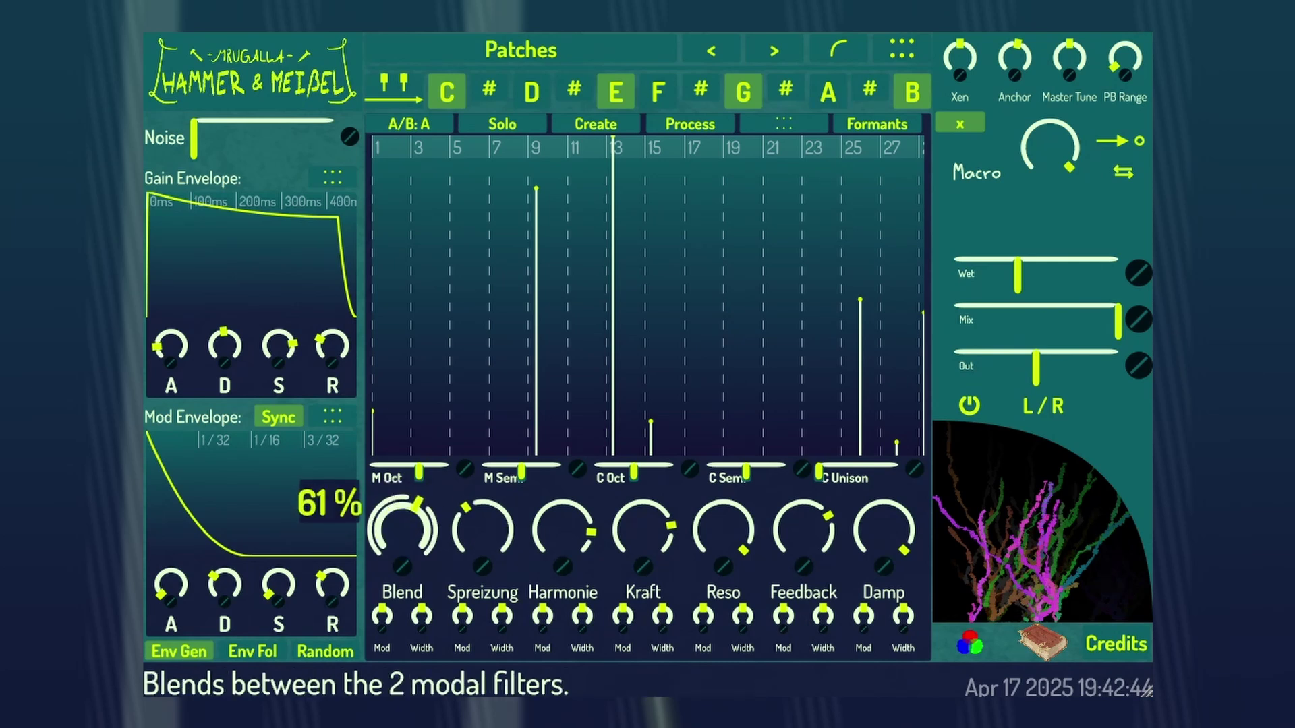
{"action": "mouse_move", "coordinate": [563, 533]}
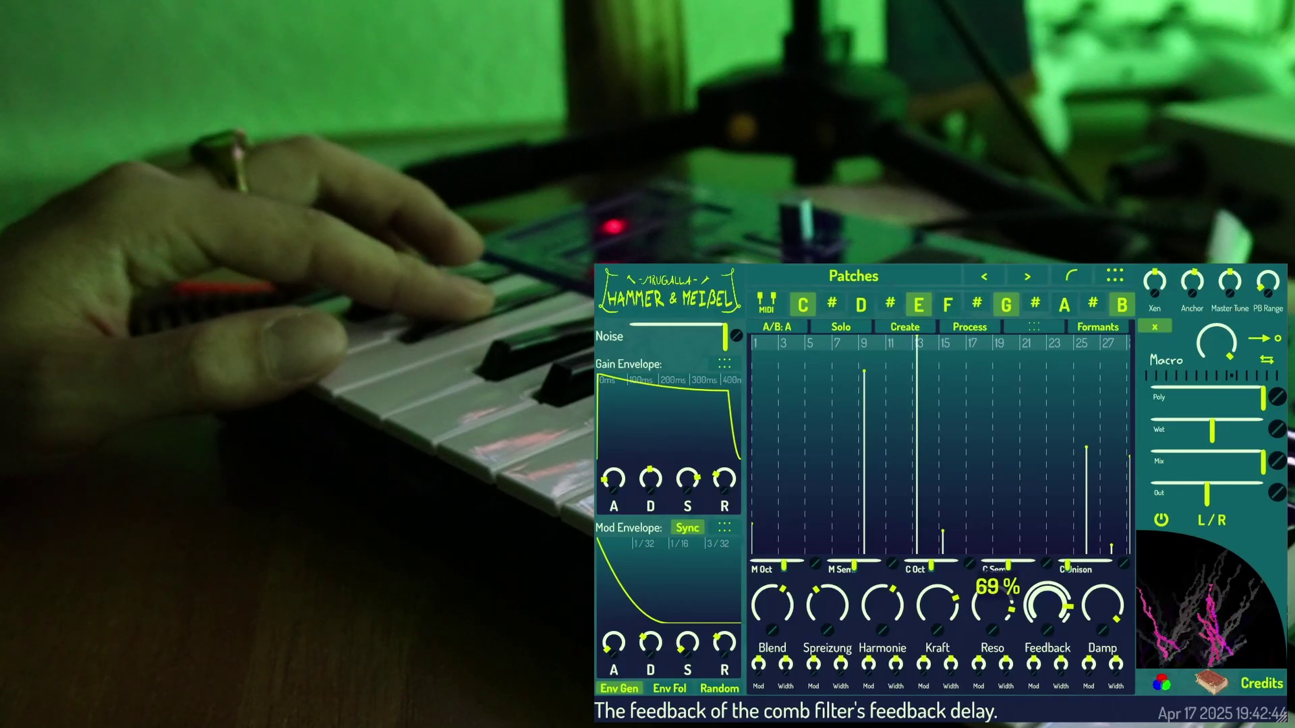
{"action": "left_click_drag", "start_coordinate": [1201, 426], "coordinate": [1200, 433]}
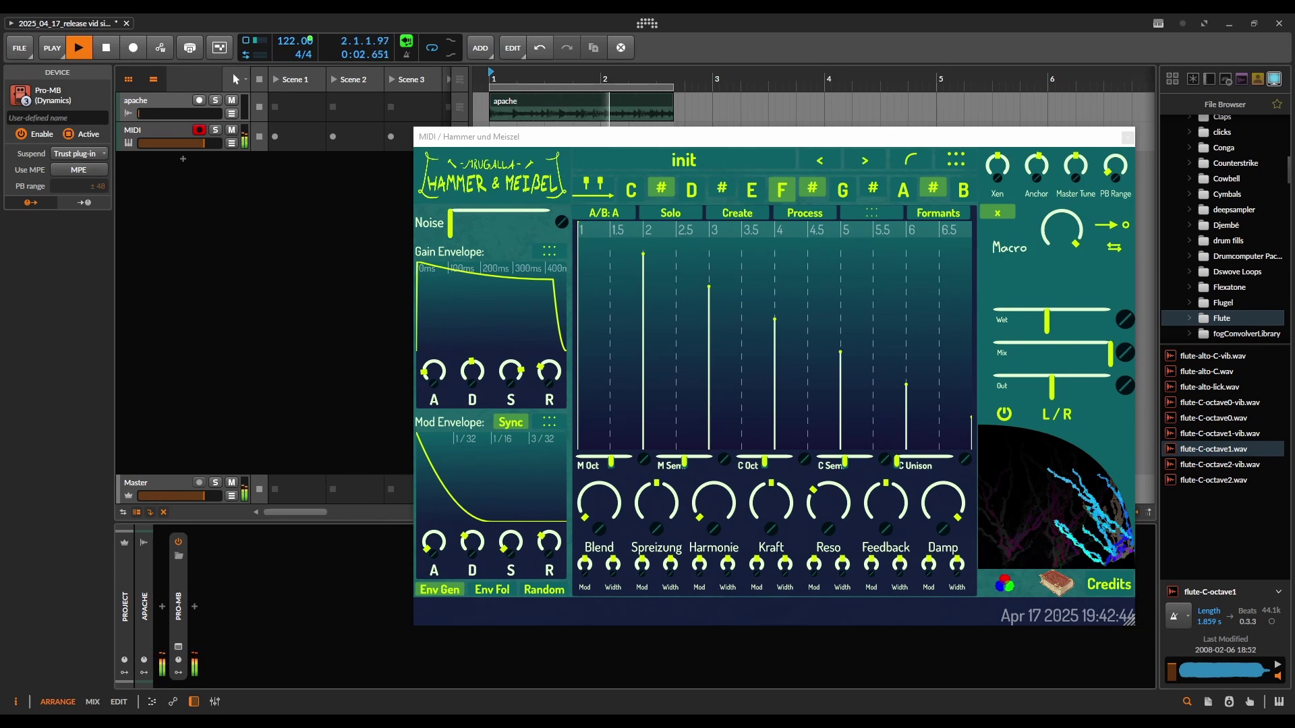
Step: In material A of the init patch, select the partials at ratios 2 to 5 and shift them to about 5.5 and above
{"action": "mouse_move", "coordinate": [611, 341]}
{"action": "left_mouse_down"}
{"action": "mouse_move", "coordinate": [739, 324]}
{"action": "mouse_move", "coordinate": [740, 337]}
{"action": "mouse_move", "coordinate": [743, 325]}
{"action": "left_mouse_up"}
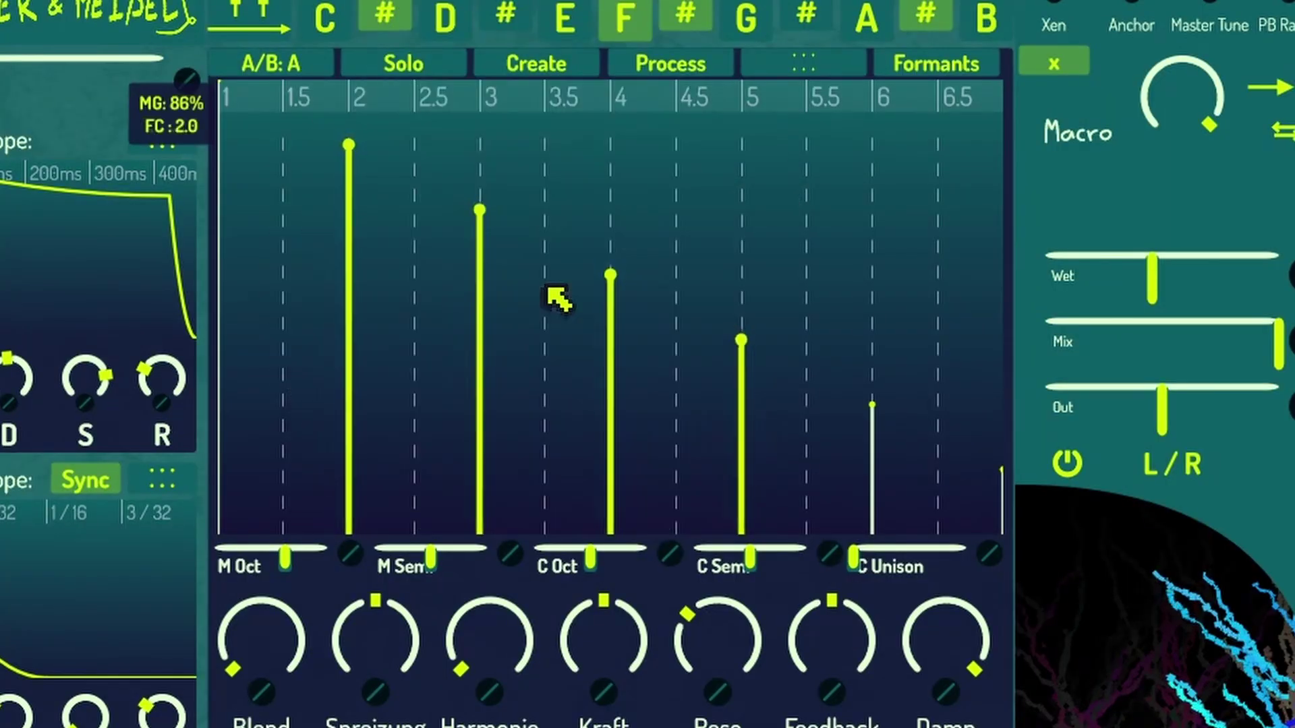
{"action": "left_click_drag", "start_coordinate": [549, 290], "coordinate": [861, 258]}
{"action": "left_click_drag", "start_coordinate": [660, 258], "coordinate": [691, 270]}
Step: Move the partials at ratios 6 and 7 to about 2 and 3 near full magnitude, and place a partial at ratio 6.2, magnitude 75 %
{"action": "scroll", "coordinate": [731, 378], "scroll_direction": "down", "scroll_amount": 3}
{"action": "scroll", "coordinate": [733, 379], "scroll_direction": "down", "scroll_amount": 1}
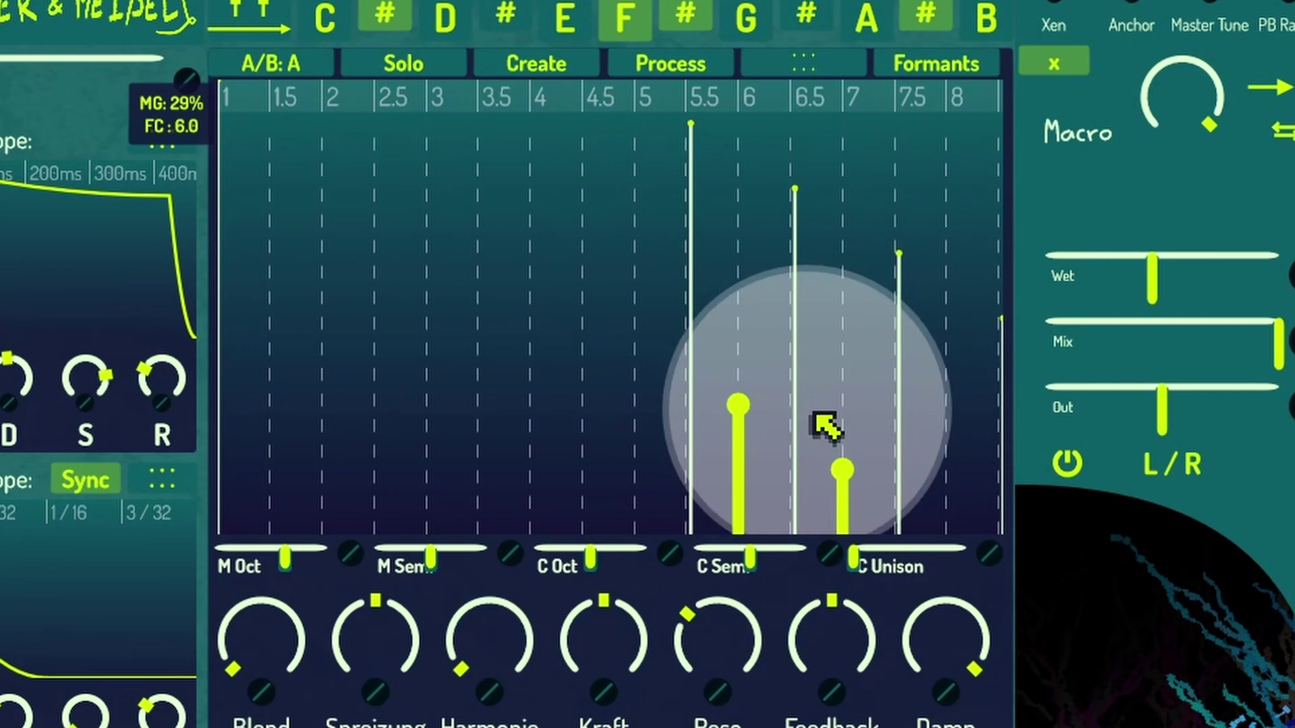
{"action": "left_click_drag", "start_coordinate": [811, 411], "coordinate": [530, 128]}
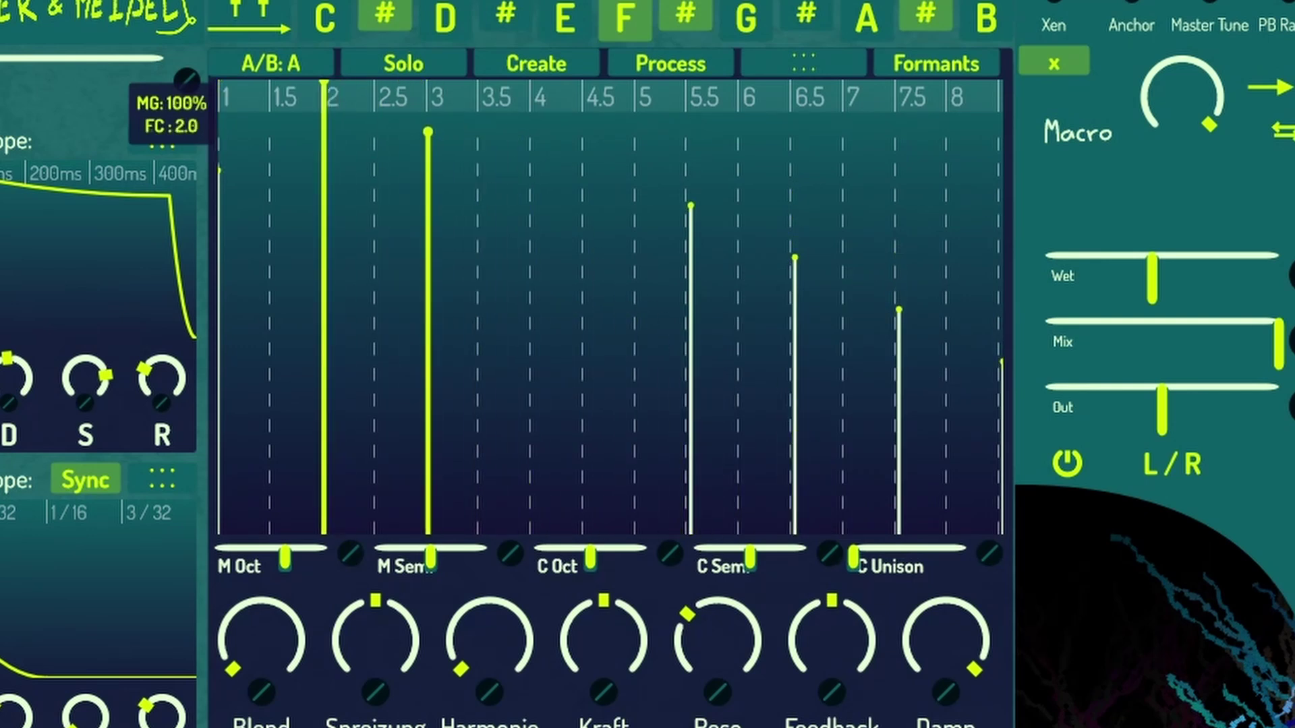
{"action": "left_click_drag", "start_coordinate": [559, 172], "coordinate": [905, 295]}
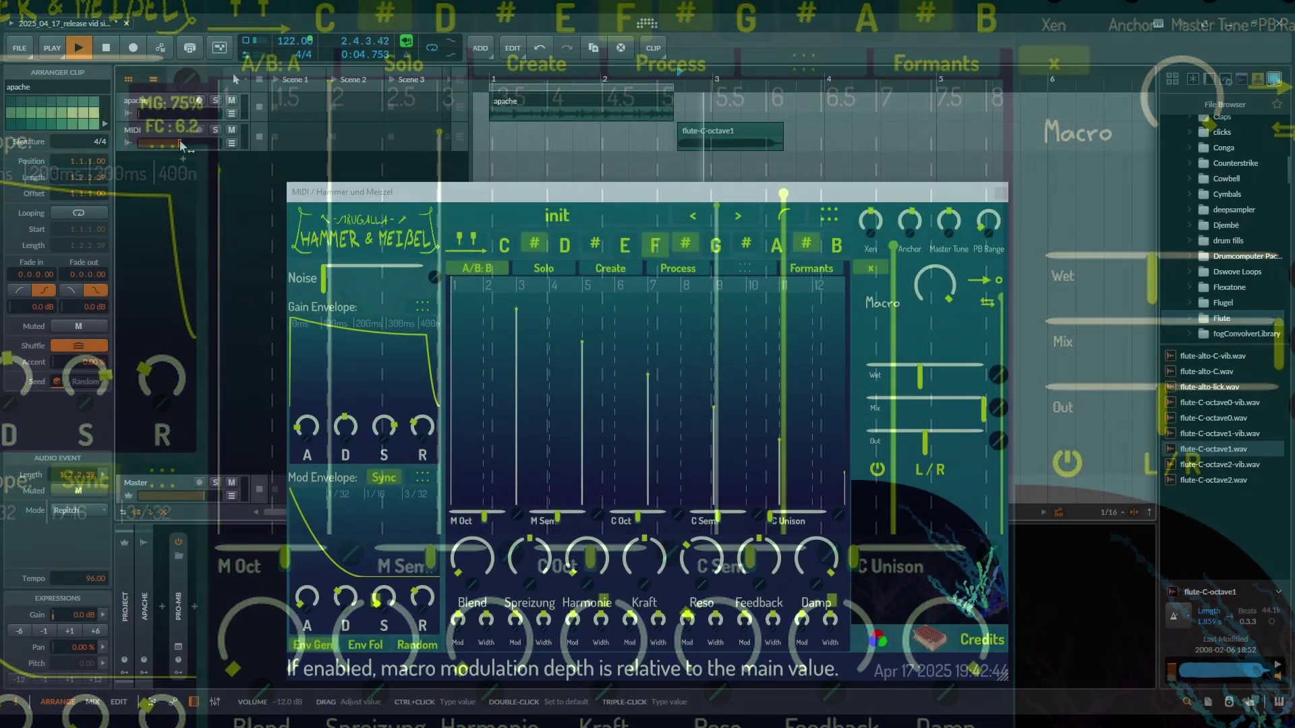
Step: Stop playback, move the flute-C-octave1 clip down to the lower MIDI track and audition it from a start point near the clip
{"action": "key", "text": "space"}
{"action": "left_click_drag", "start_coordinate": [715, 135], "coordinate": [713, 164]}
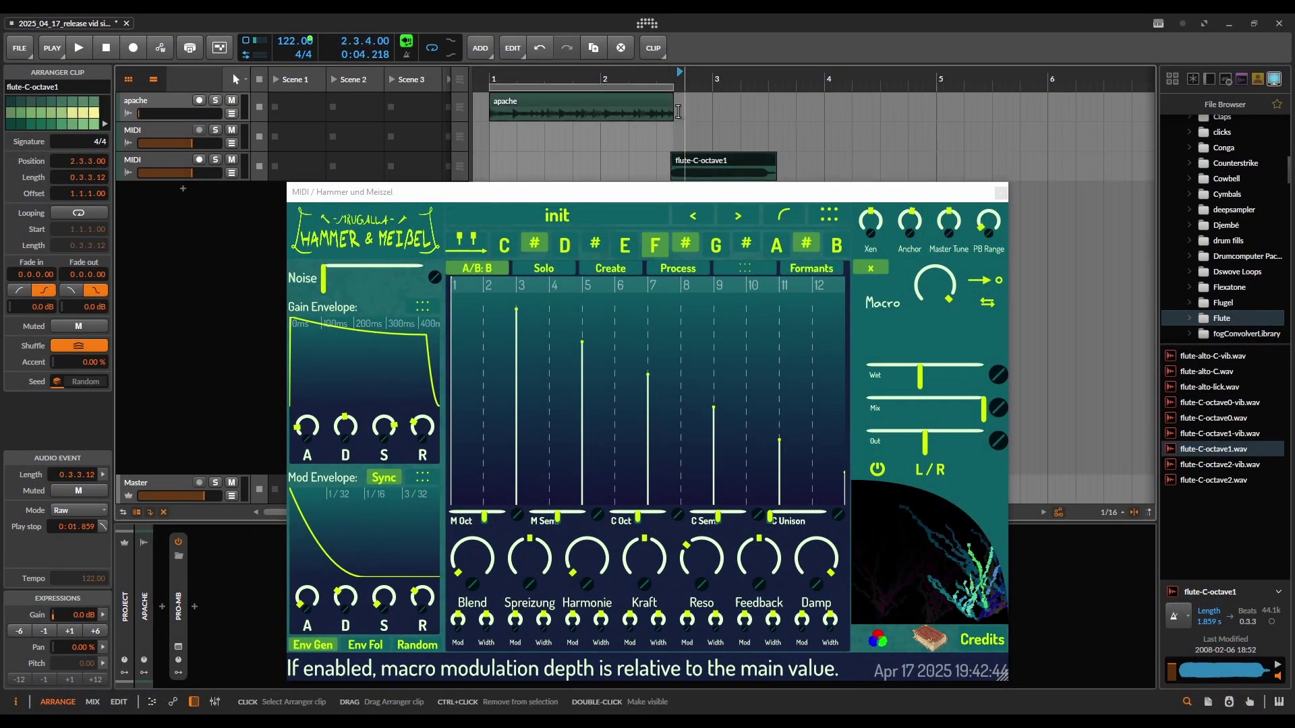
{"action": "left_click", "coordinate": [675, 71]}
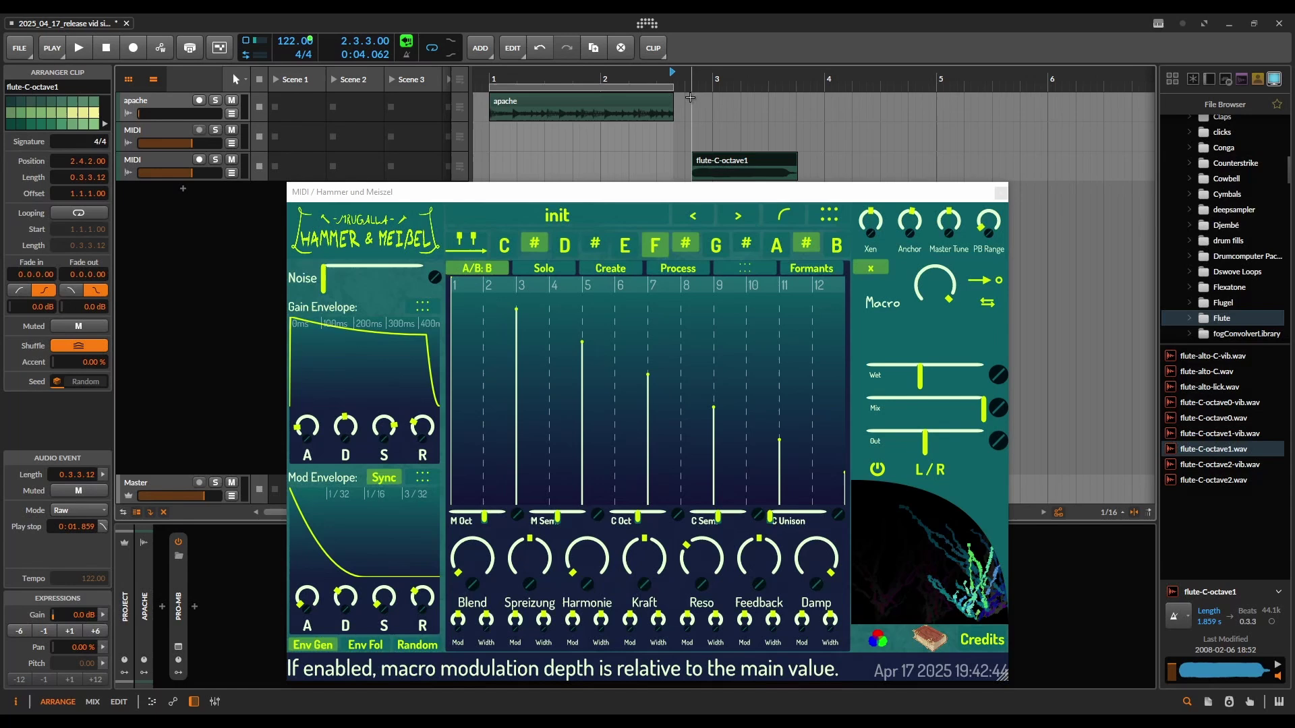
{"action": "key", "text": "space"}
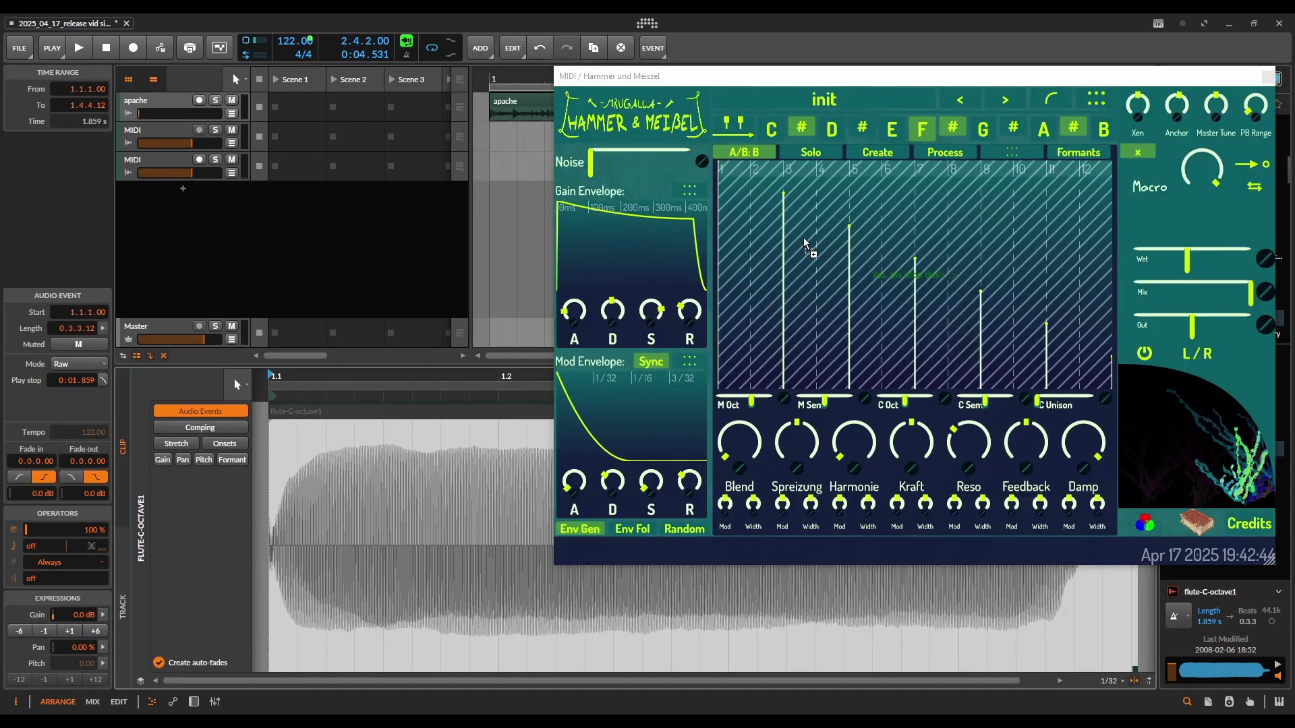
Step: Load the flute-C-octave1 audio into material B, and set Kraft to 100 % and Reso to 63 %
{"action": "left_click_drag", "start_coordinate": [804, 243], "coordinate": [809, 244]}
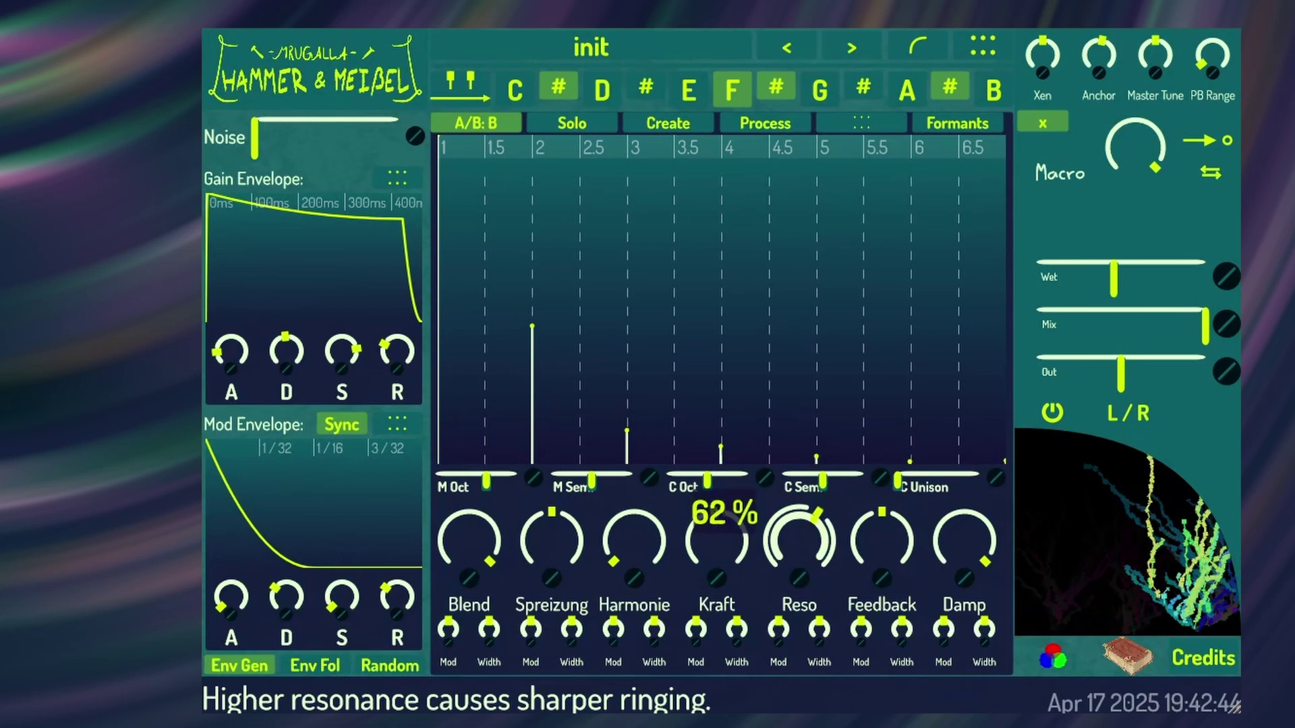
{"action": "left_click_drag", "start_coordinate": [724, 548], "coordinate": [724, 516]}
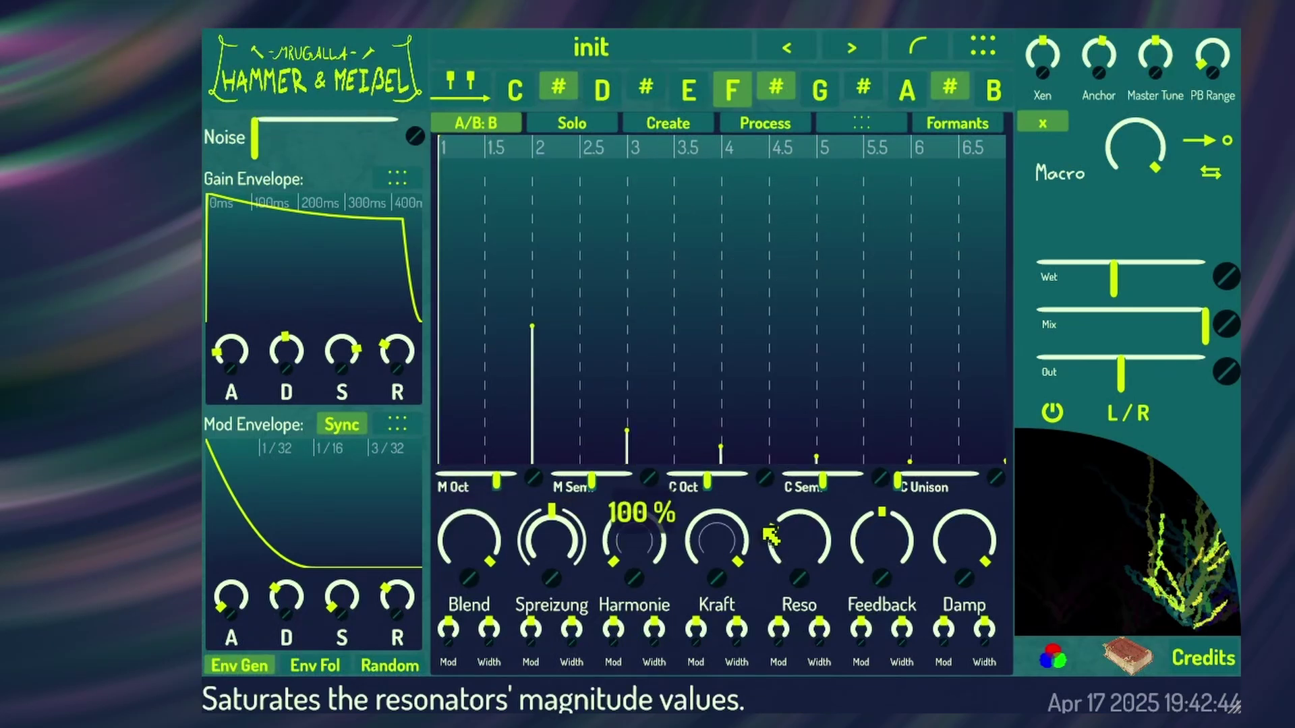
{"action": "left_click_drag", "start_coordinate": [797, 539], "coordinate": [797, 489]}
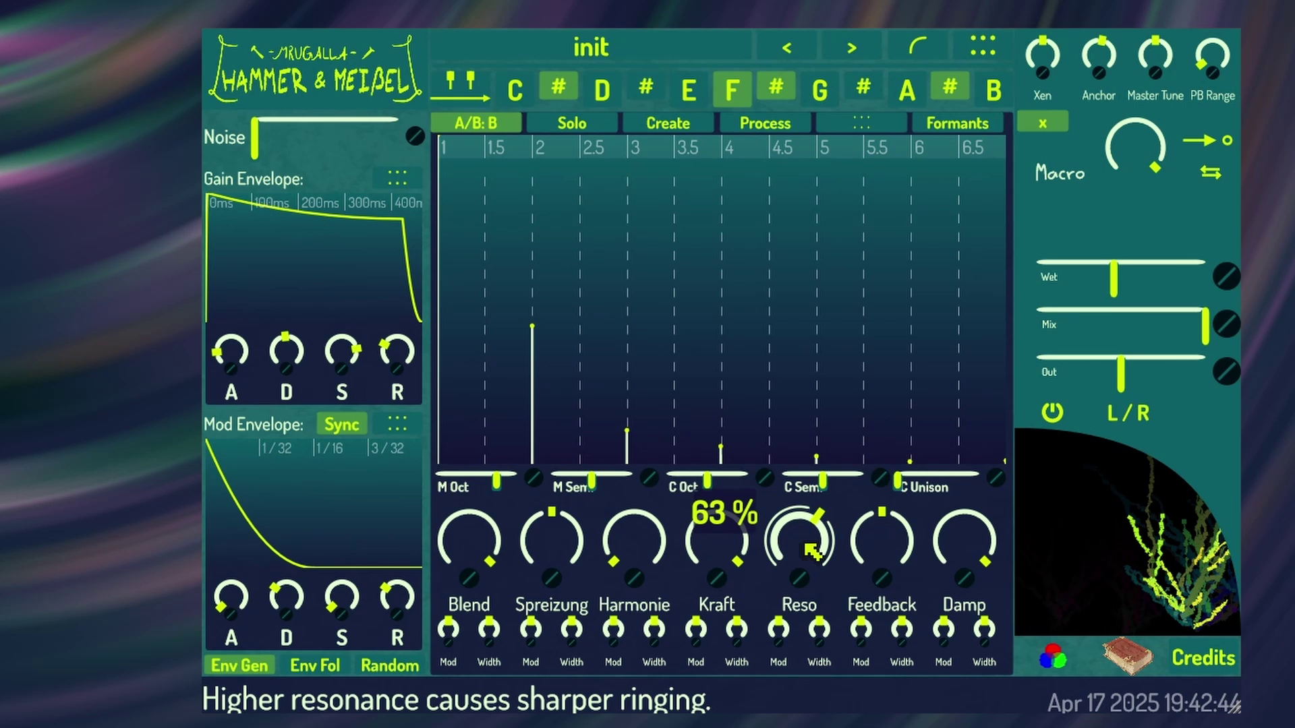
Step: Randomize material B and process it with Vertical Flip and Horizontal Flip
{"action": "left_click", "coordinate": [701, 125]}
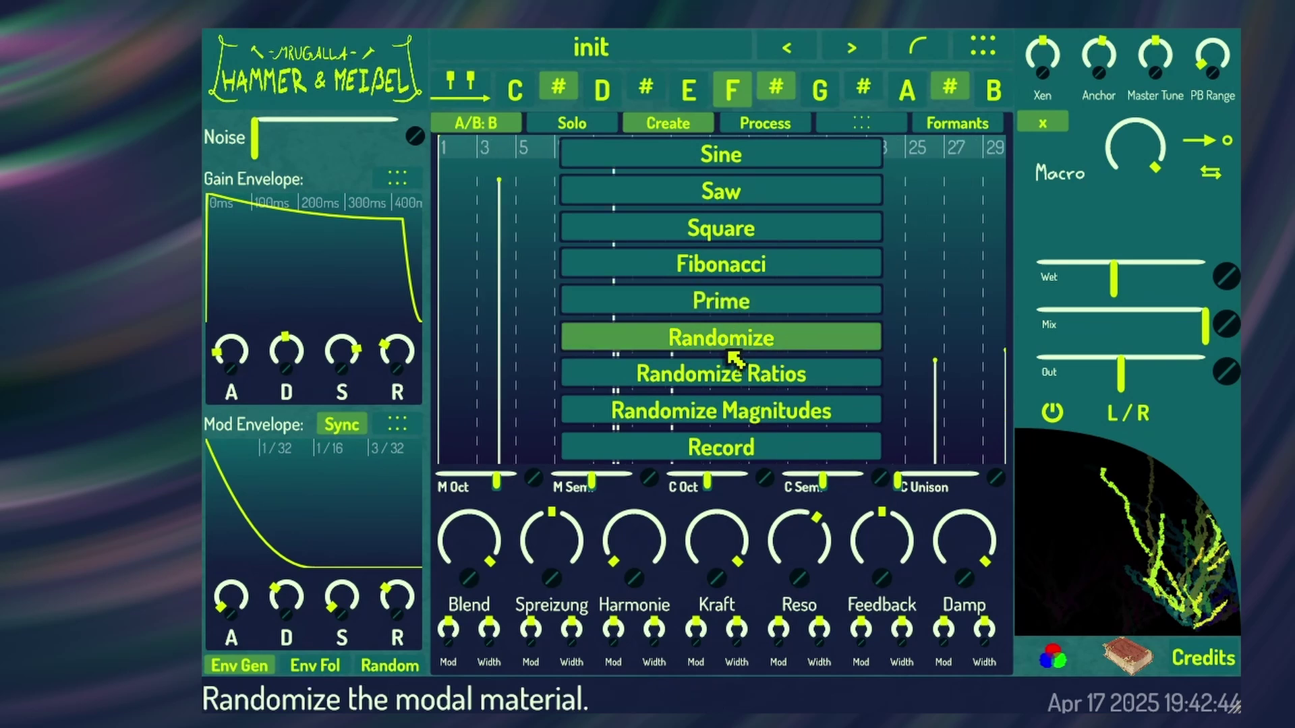
{"action": "left_click", "coordinate": [737, 126]}
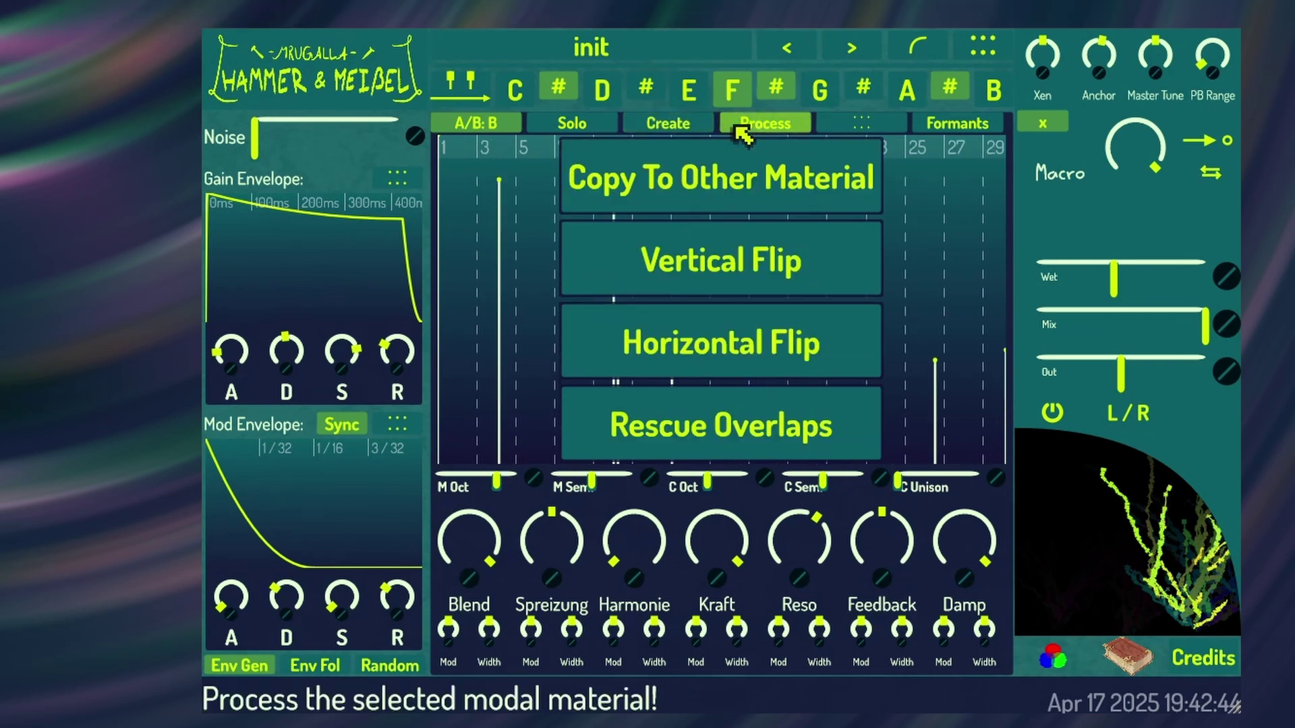
{"action": "left_click", "coordinate": [731, 265]}
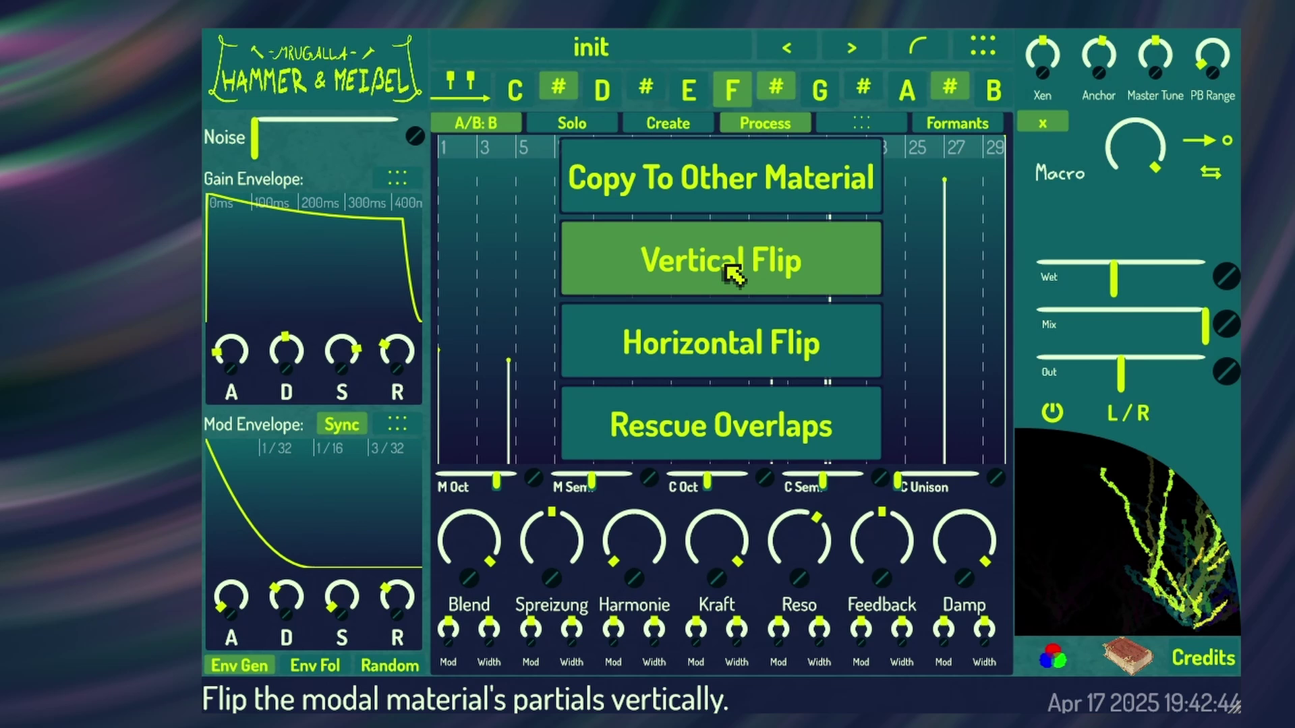
{"action": "left_click", "coordinate": [727, 375]}
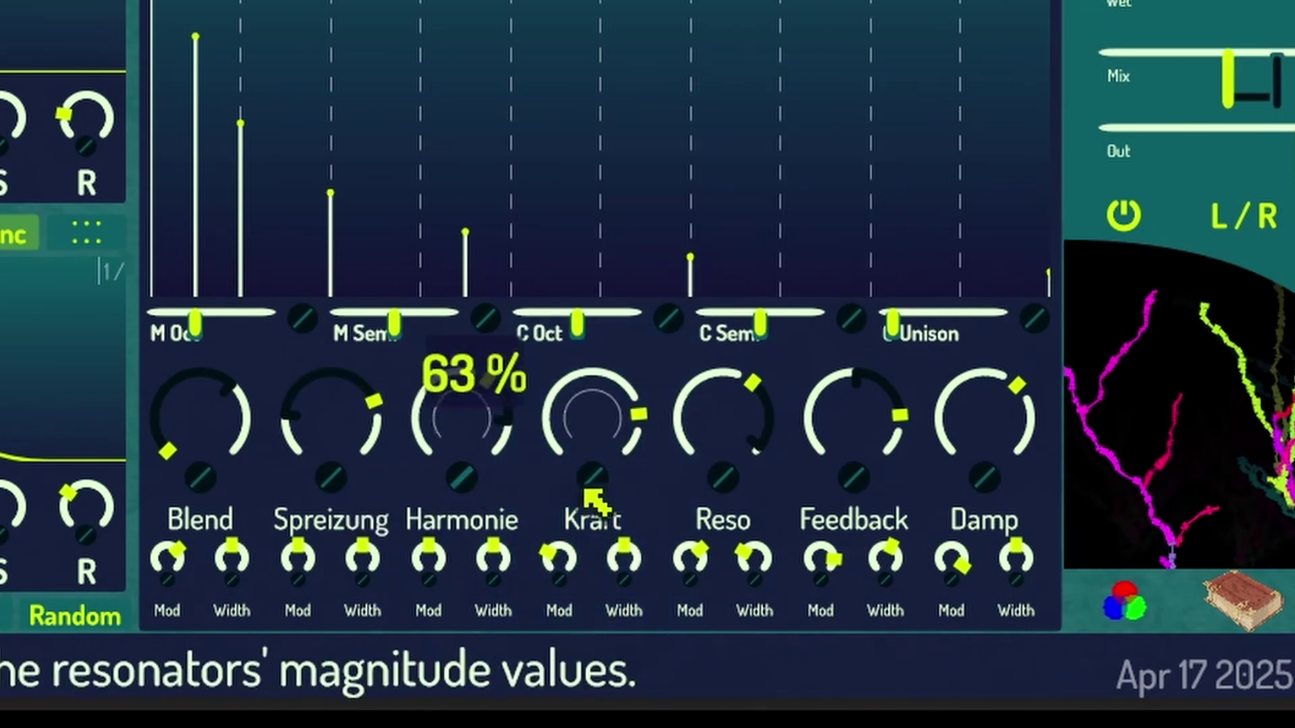
Step: Adjust the macro modulation depth of Kraft
{"action": "left_click_drag", "start_coordinate": [593, 478], "coordinate": [593, 487]}
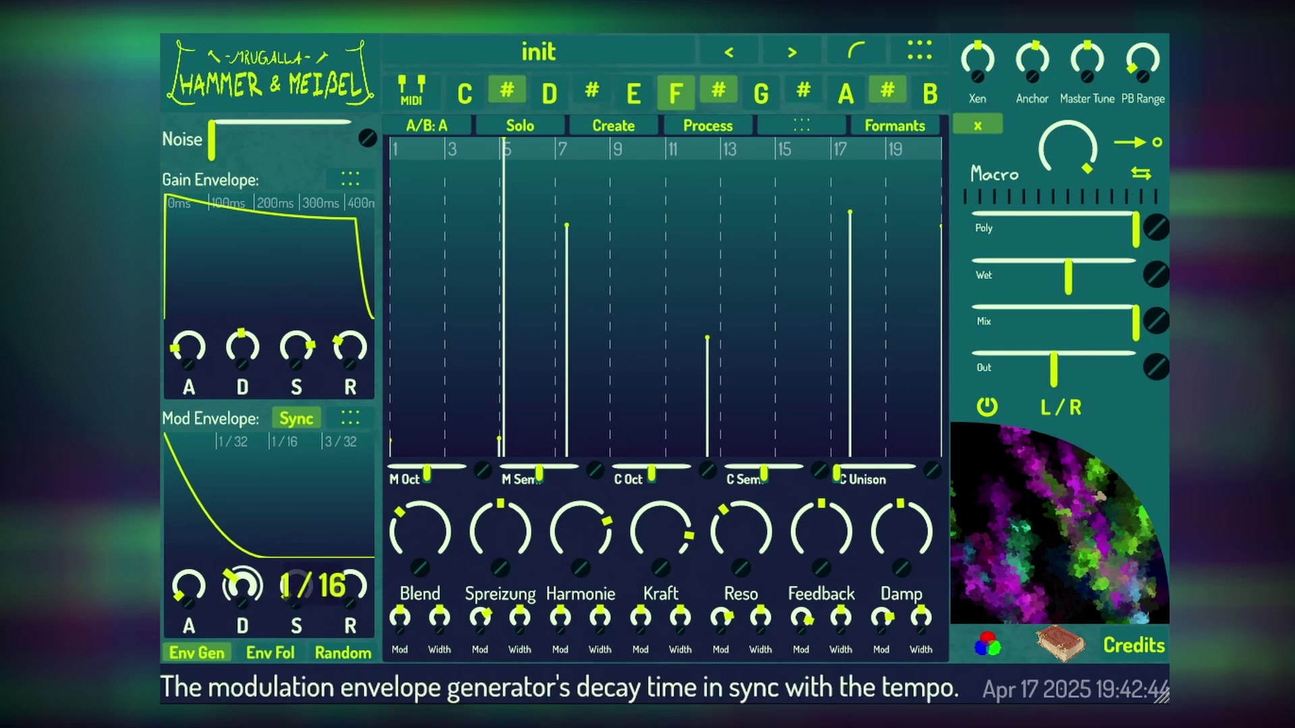
Step: Set the synced modulation envelope's decay to 1/8t, and adjust the envelope follower's gain and its smoothing to 2.71 ms
{"action": "left_click_drag", "start_coordinate": [242, 587], "coordinate": [243, 562]}
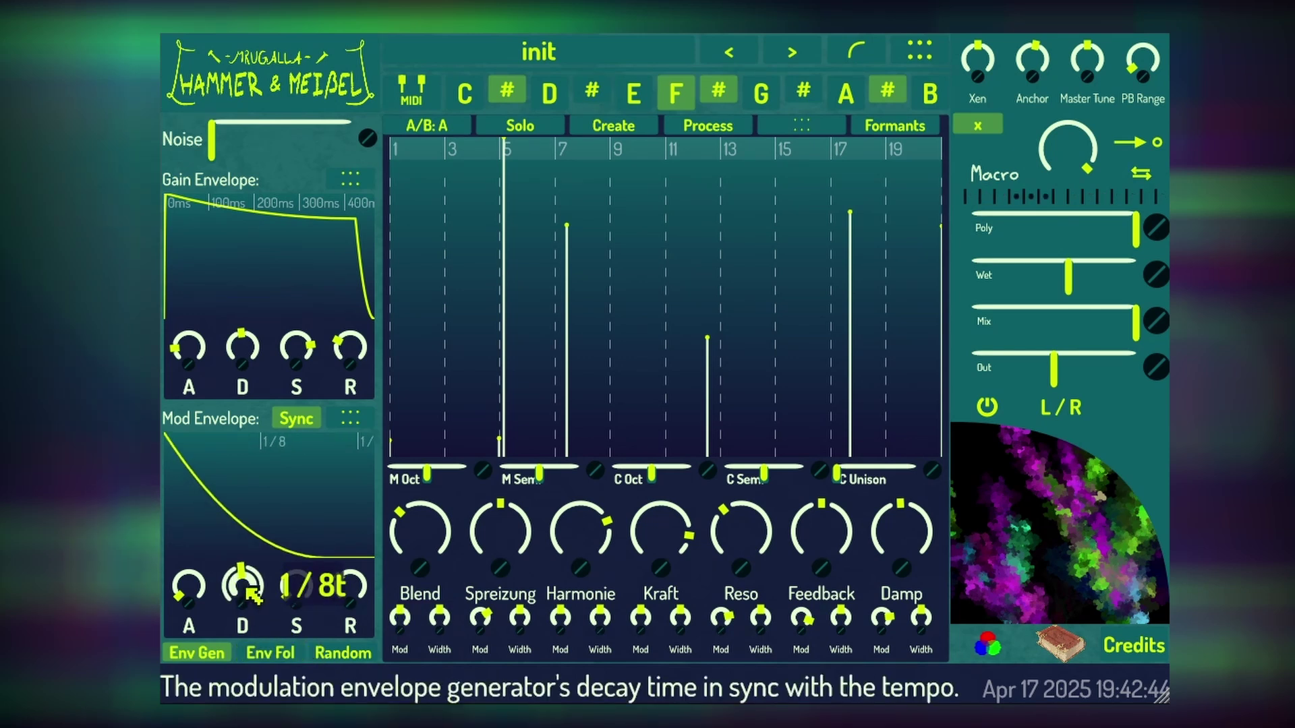
{"action": "left_click", "coordinate": [258, 654]}
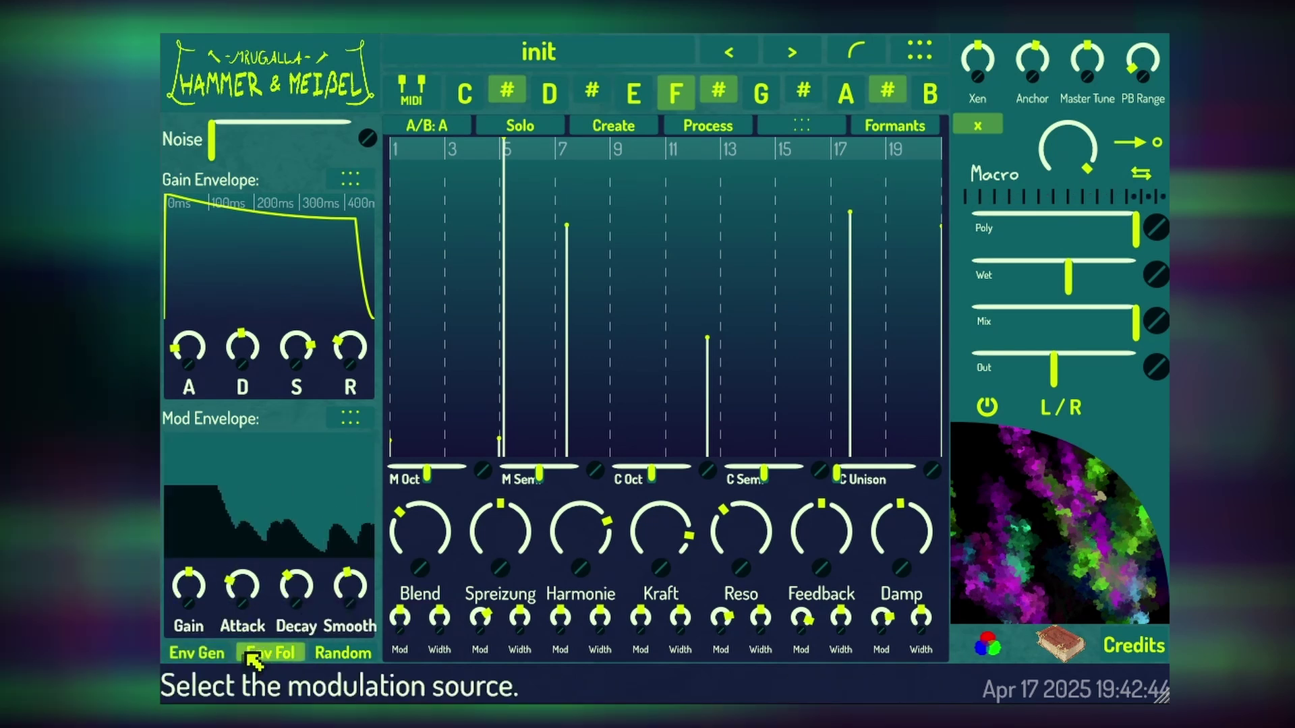
{"action": "left_click_drag", "start_coordinate": [188, 587], "coordinate": [188, 558]}
{"action": "mouse_move", "coordinate": [307, 586]}
{"action": "left_mouse_down"}
{"action": "mouse_move", "coordinate": [261, 593]}
{"action": "mouse_move", "coordinate": [354, 584]}
{"action": "mouse_move", "coordinate": [350, 641]}
{"action": "mouse_move", "coordinate": [325, 586]}
{"action": "left_mouse_up"}
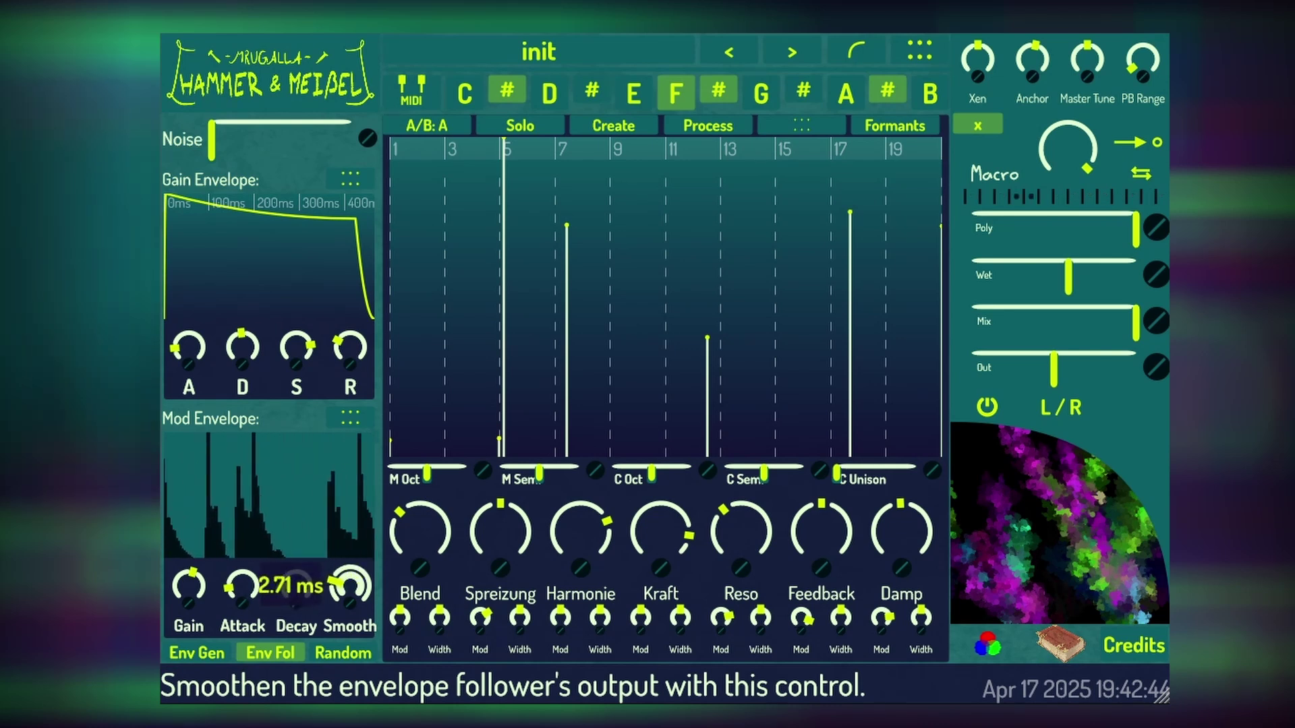
Step: Switch the modulation source to Random and adjust its rate and smoothing
{"action": "left_click", "coordinate": [342, 652]}
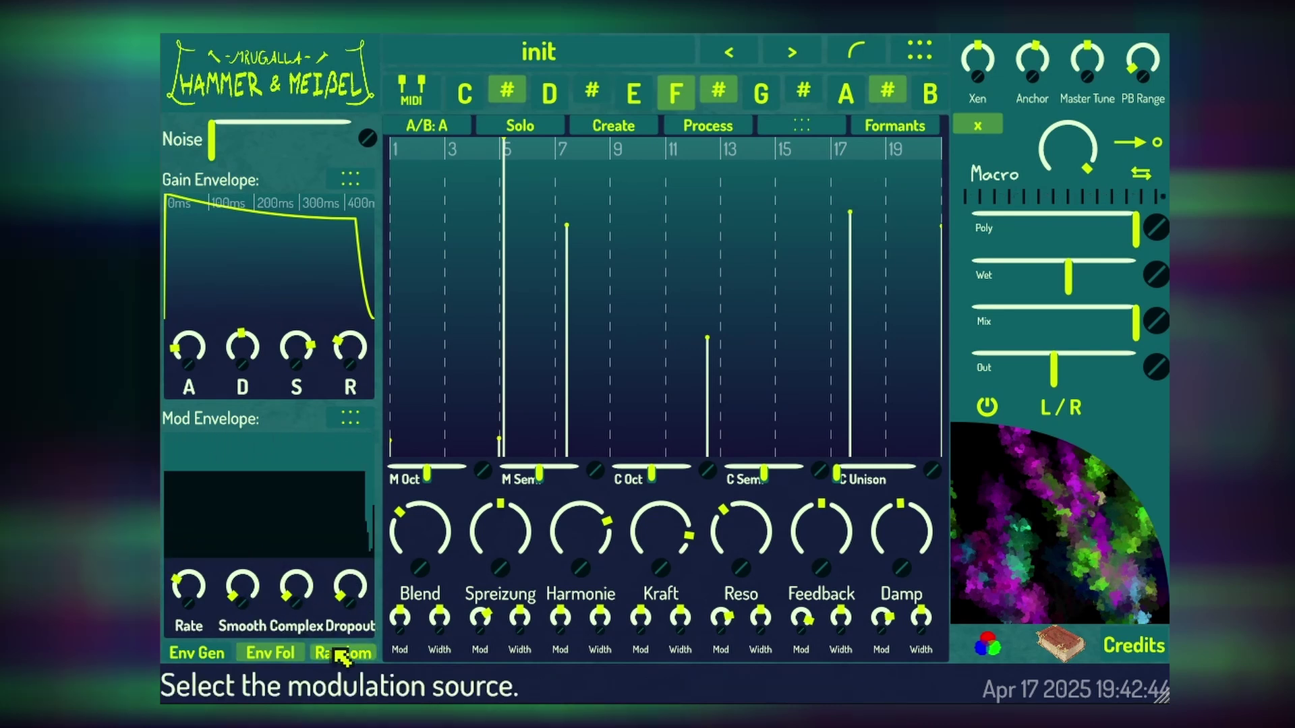
{"action": "left_click_drag", "start_coordinate": [243, 587], "coordinate": [242, 543]}
{"action": "left_click_drag", "start_coordinate": [186, 586], "coordinate": [242, 579]}
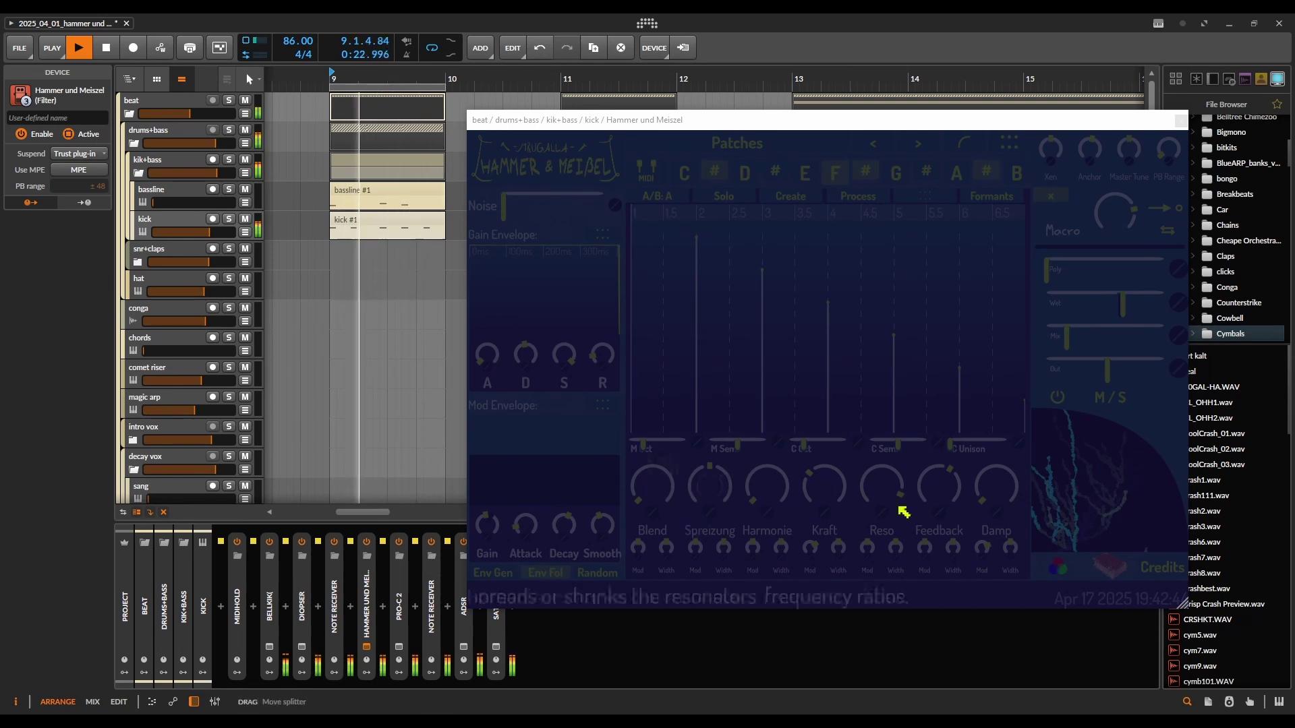
Step: Enable the kick track's Hammer und Meiszel and vary its macro modulation depth
{"action": "left_click", "coordinate": [1058, 399]}
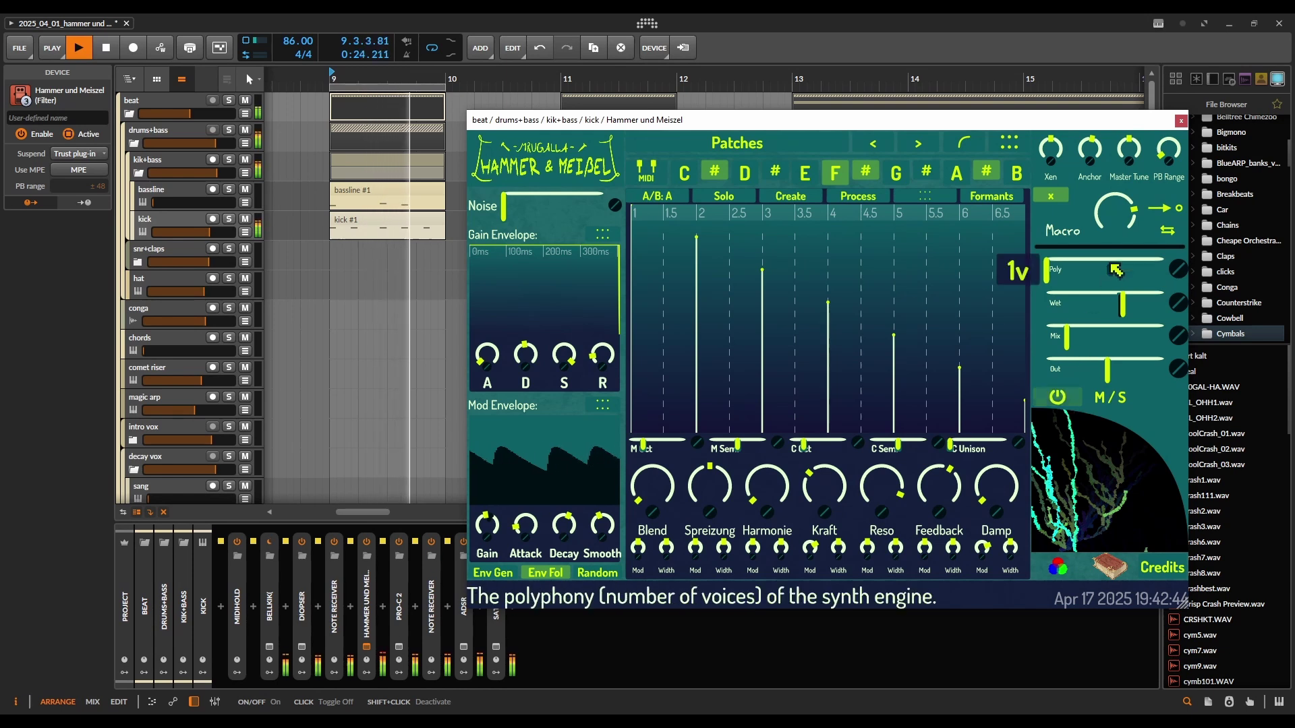
{"action": "left_click_drag", "start_coordinate": [1116, 214], "coordinate": [1117, 251]}
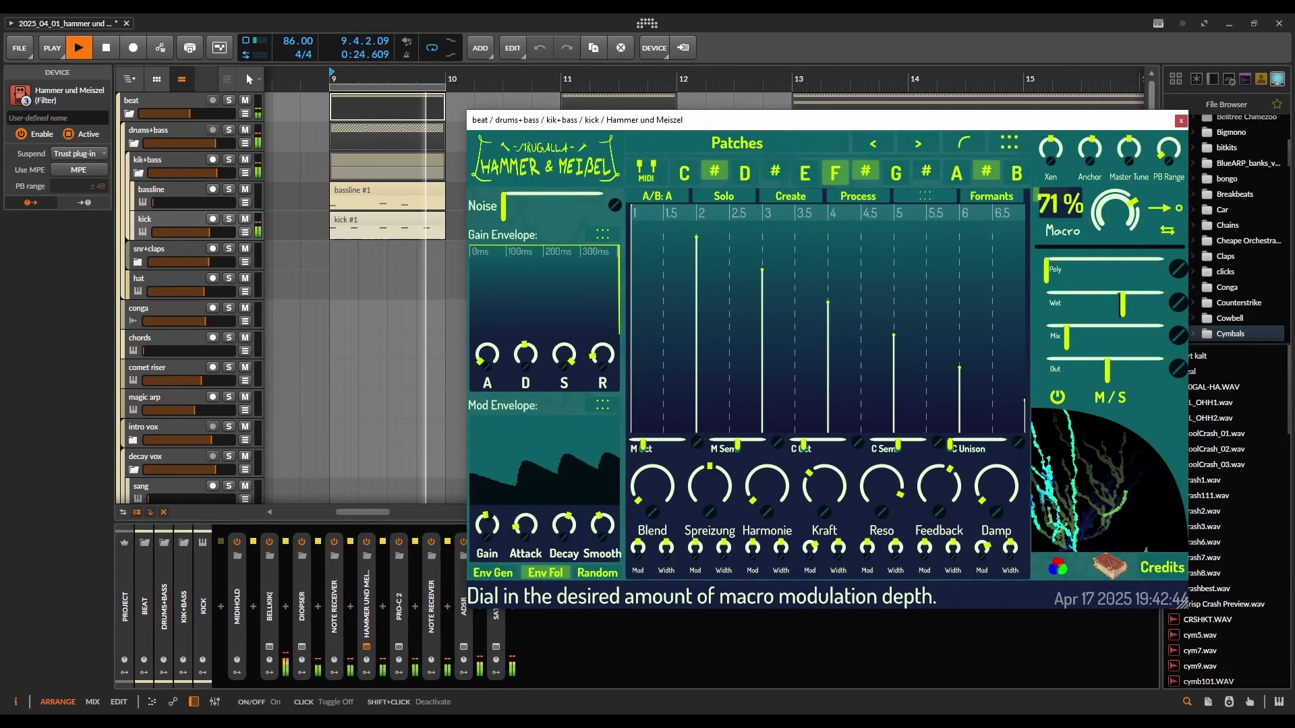
{"action": "left_click_drag", "start_coordinate": [1115, 213], "coordinate": [1115, 217]}
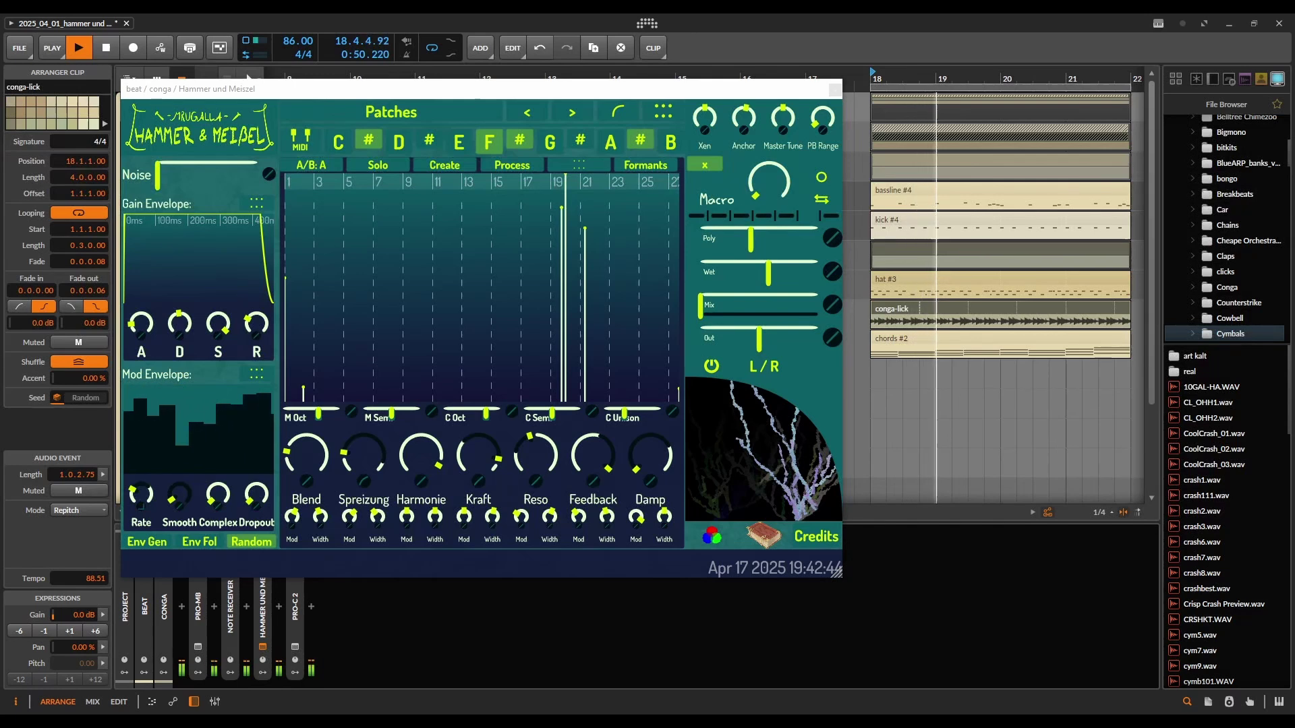
Step: Raise the Mix of the Hammer und Meiszel on the conga track
{"action": "left_click_drag", "start_coordinate": [713, 308], "coordinate": [818, 309]}
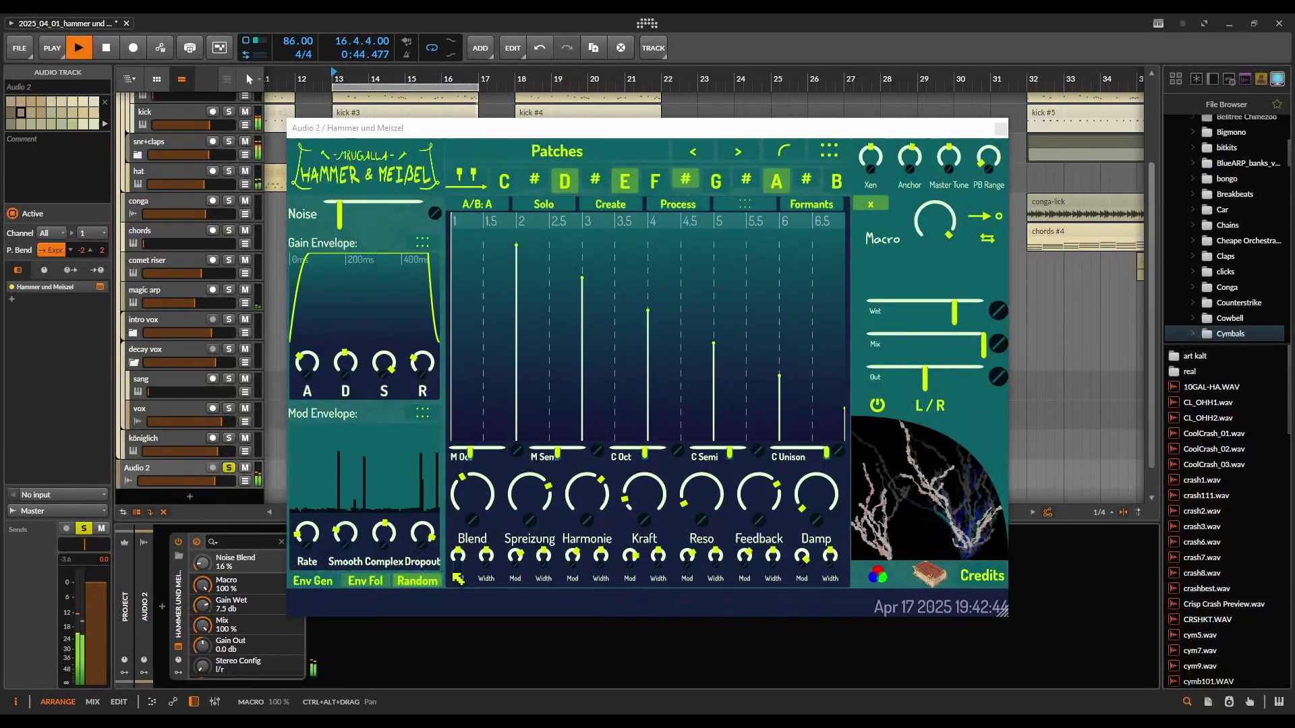
{"action": "mouse_move", "coordinate": [510, 567]}
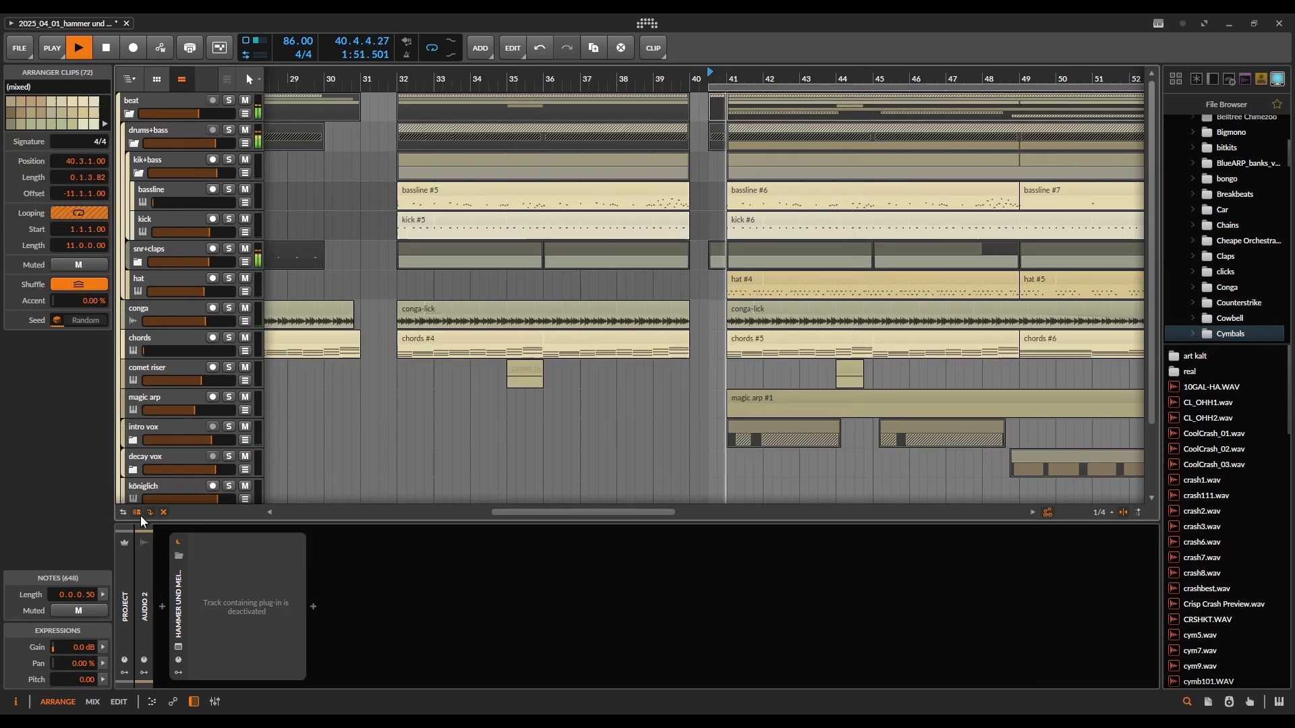
Step: Expand the intro vox group and its LR subgroup to inspect the C, L and R tracks, and collapse the group again
{"action": "left_click", "coordinate": [133, 440]}
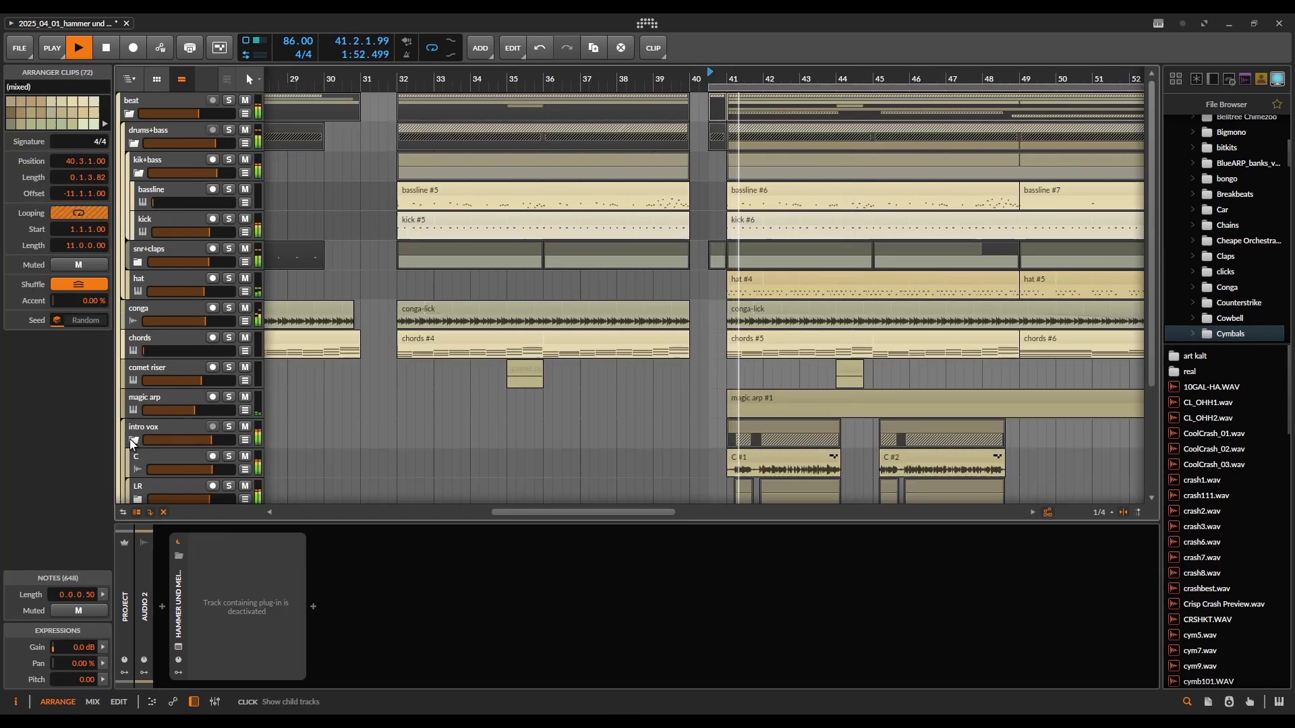
{"action": "scroll", "coordinate": [714, 339], "scroll_direction": "down", "scroll_amount": 3}
{"action": "left_click", "coordinate": [138, 364]}
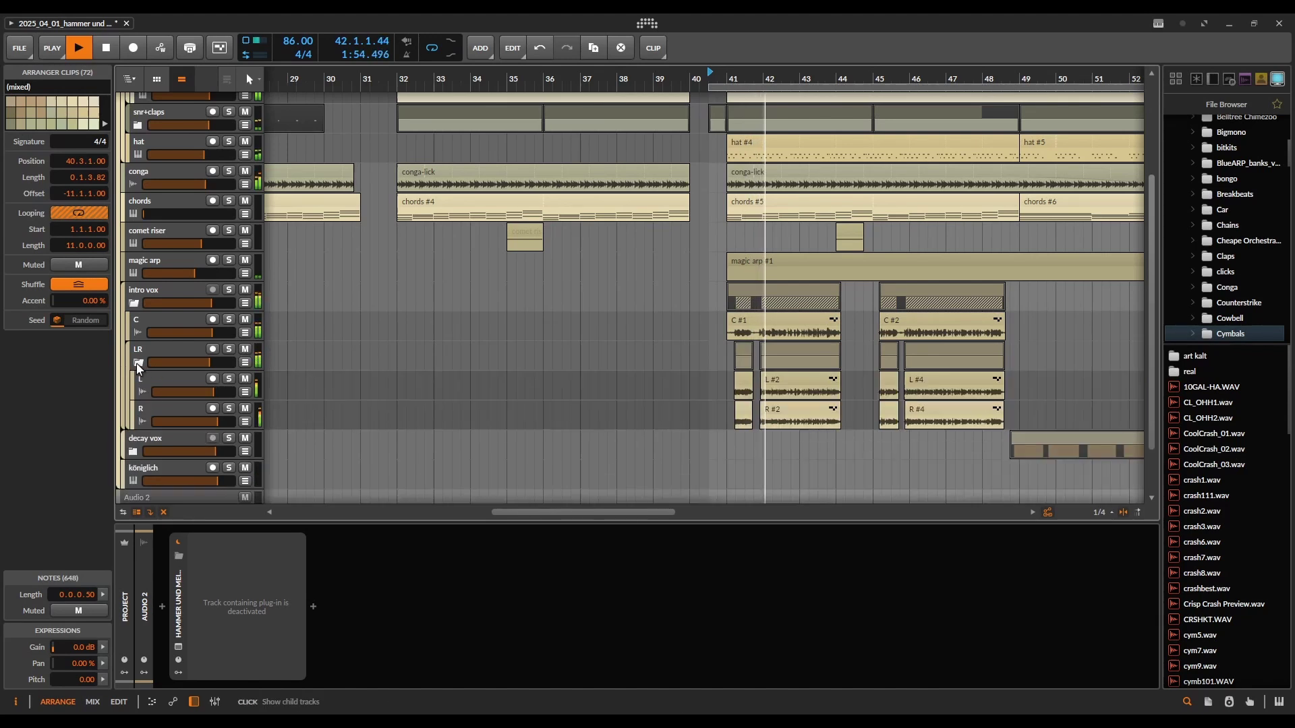
{"action": "left_click", "coordinate": [134, 304]}
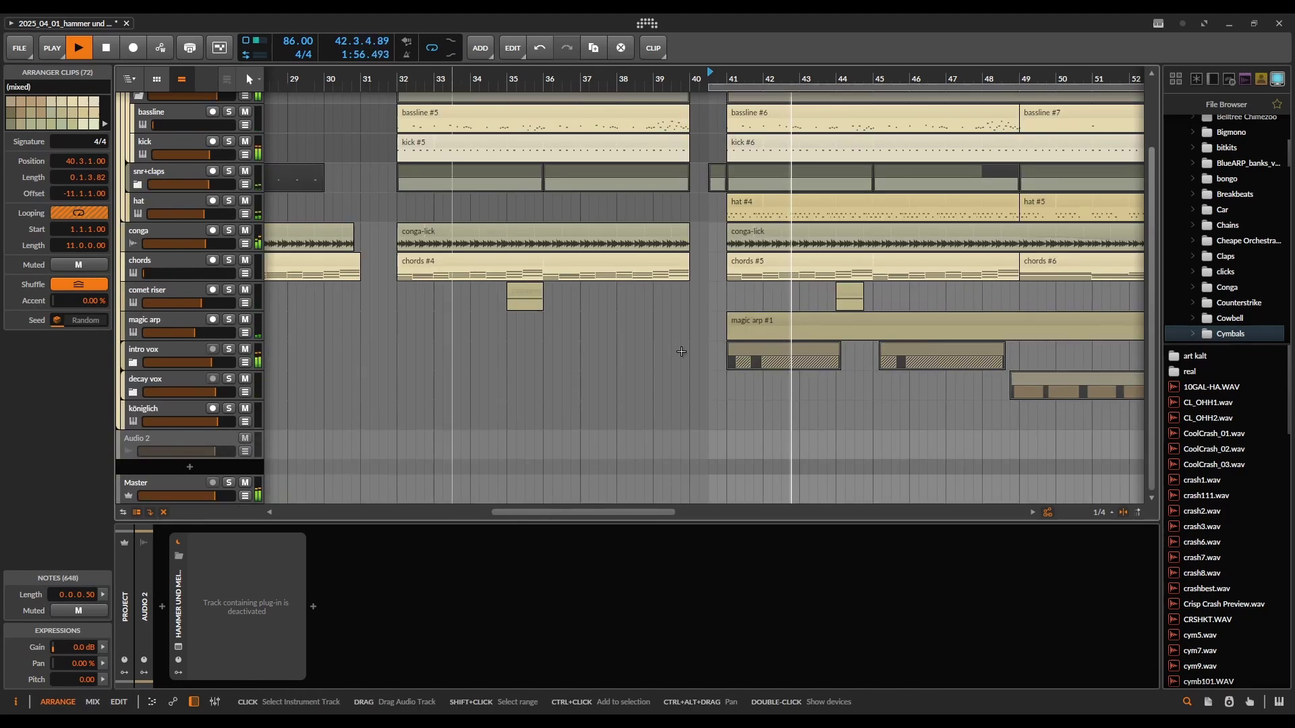
Step: Inspect the Hammer und Meiszel settings on the comet riser track and close the plug-in window
{"action": "left_click", "coordinate": [188, 290]}
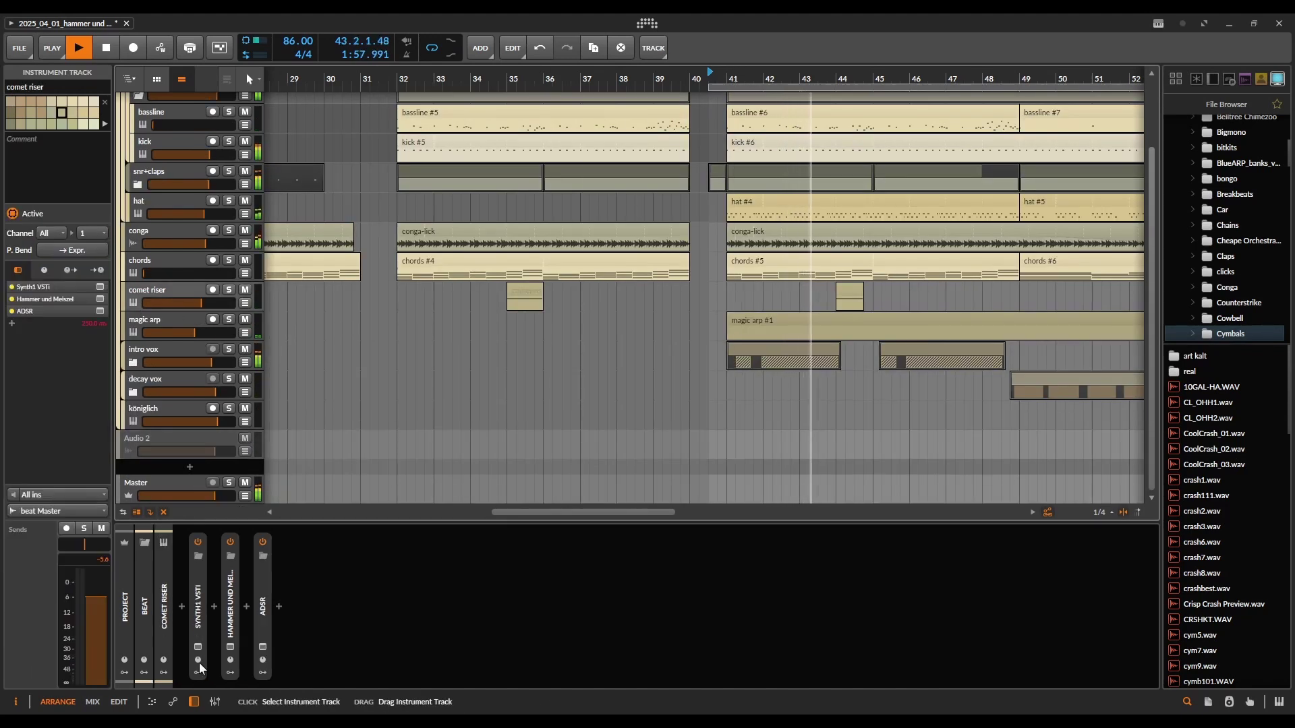
{"action": "left_click", "coordinate": [230, 646]}
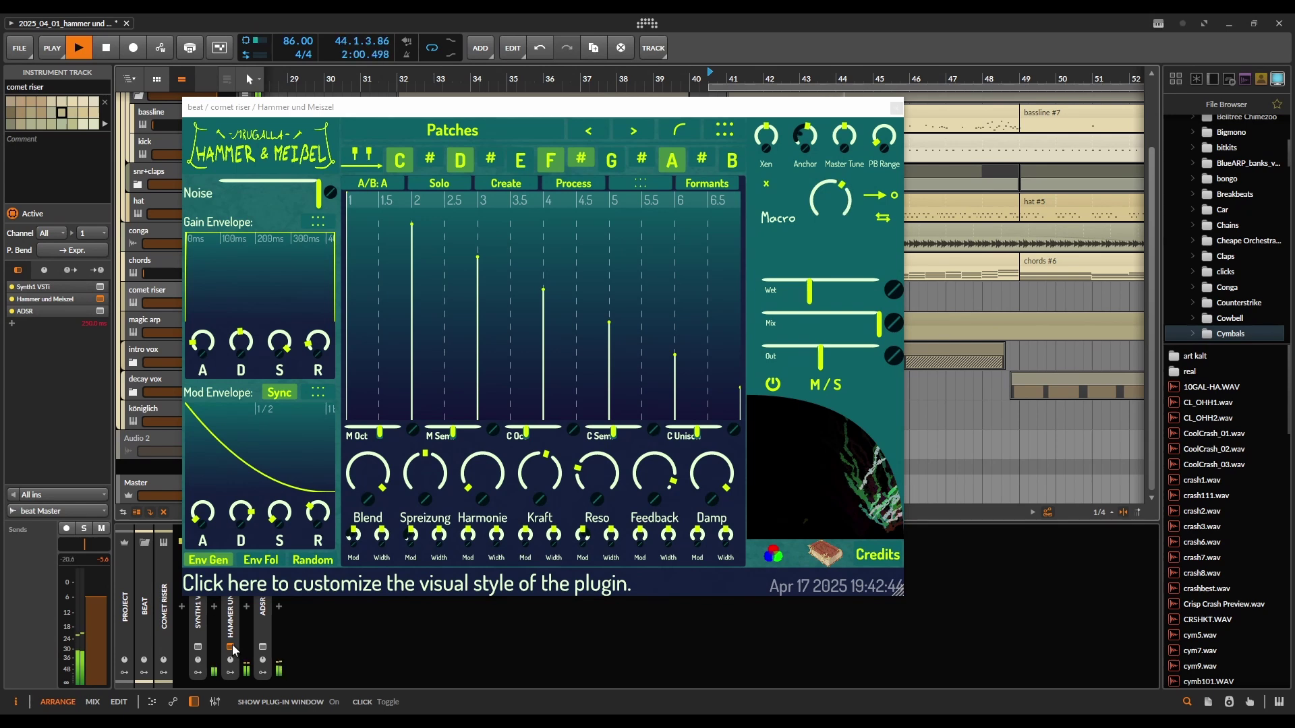
{"action": "left_click", "coordinate": [896, 107]}
Step: Expand the decay vox group and show the device chain of its vox track
{"action": "scroll", "coordinate": [862, 309], "scroll_direction": "right", "scroll_amount": 7}
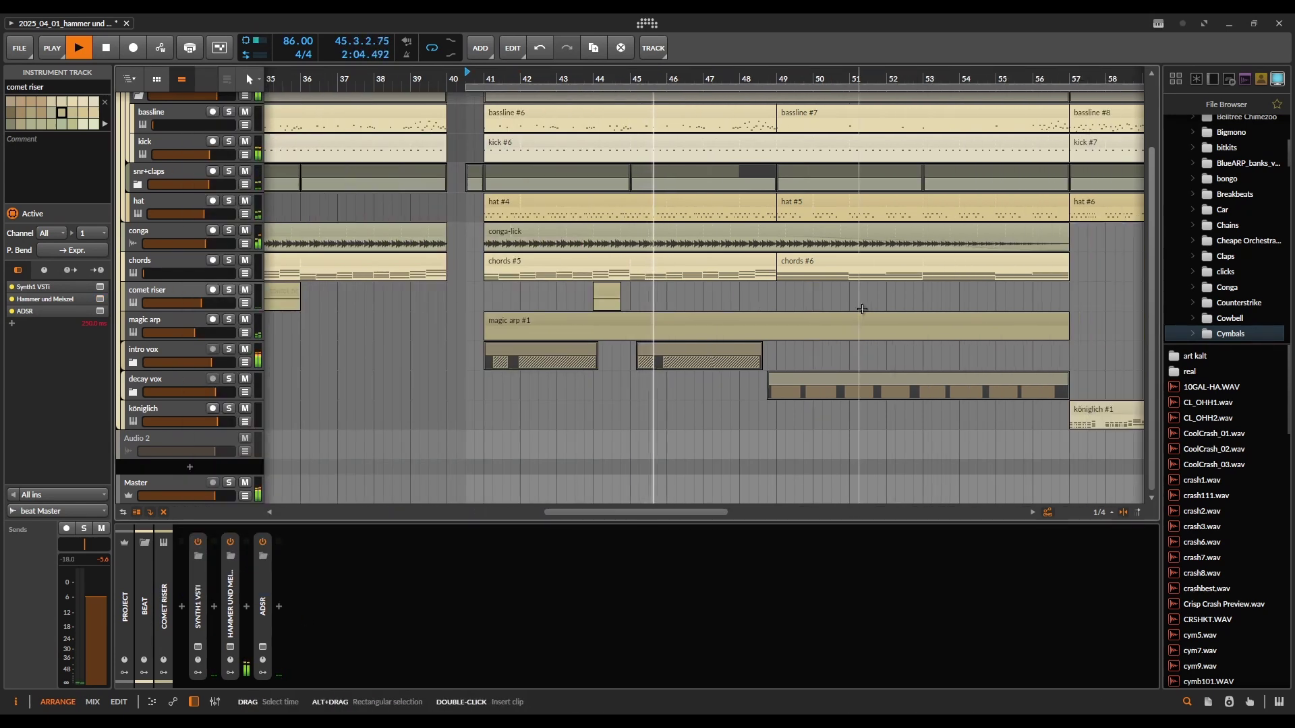
{"action": "scroll", "coordinate": [514, 271], "scroll_direction": "right", "scroll_amount": 2}
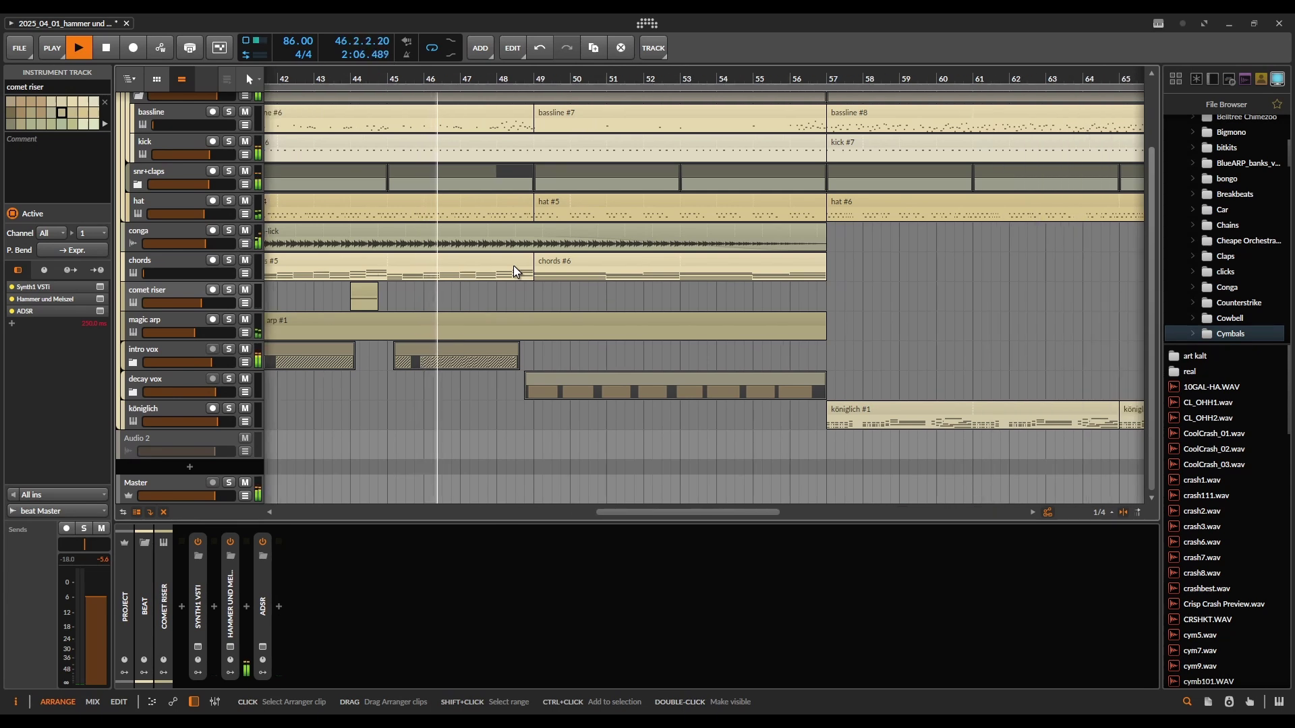
{"action": "scroll", "coordinate": [513, 271], "scroll_direction": "right", "scroll_amount": 2}
{"action": "left_click", "coordinate": [132, 393]}
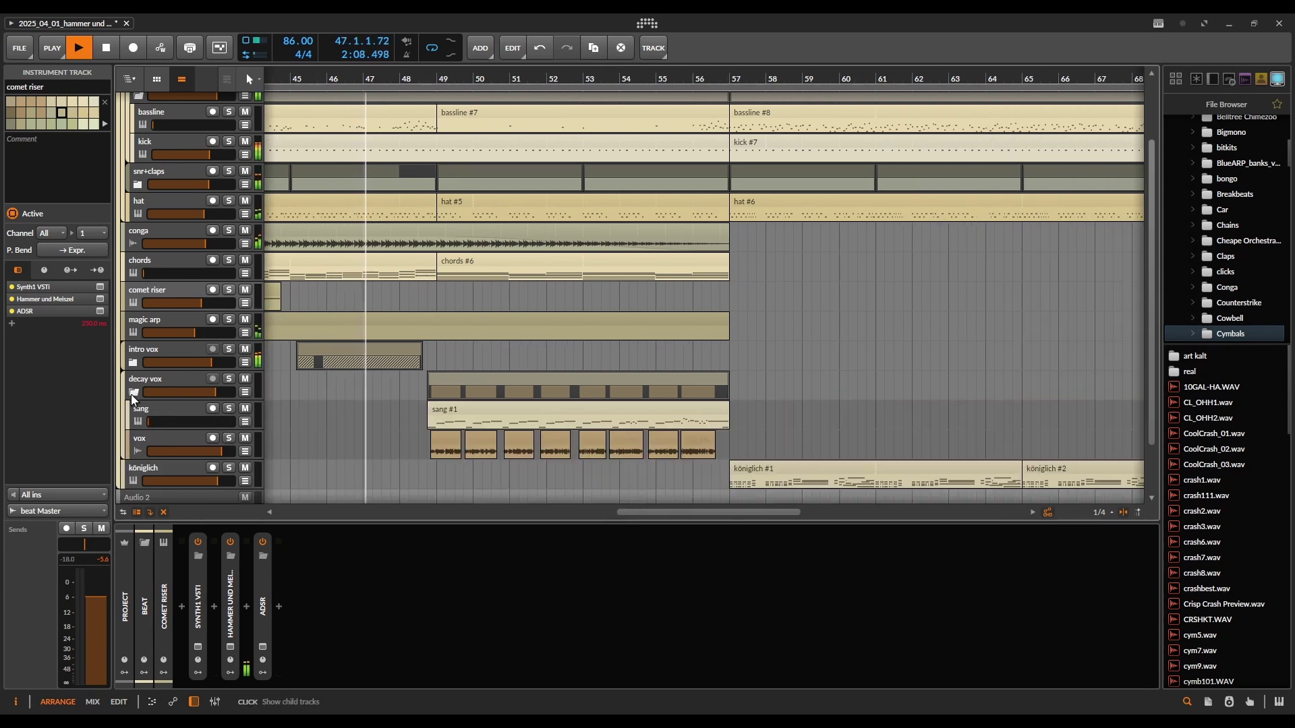
{"action": "scroll", "coordinate": [422, 389], "scroll_direction": "down", "scroll_amount": 2}
{"action": "left_click", "coordinate": [147, 383]}
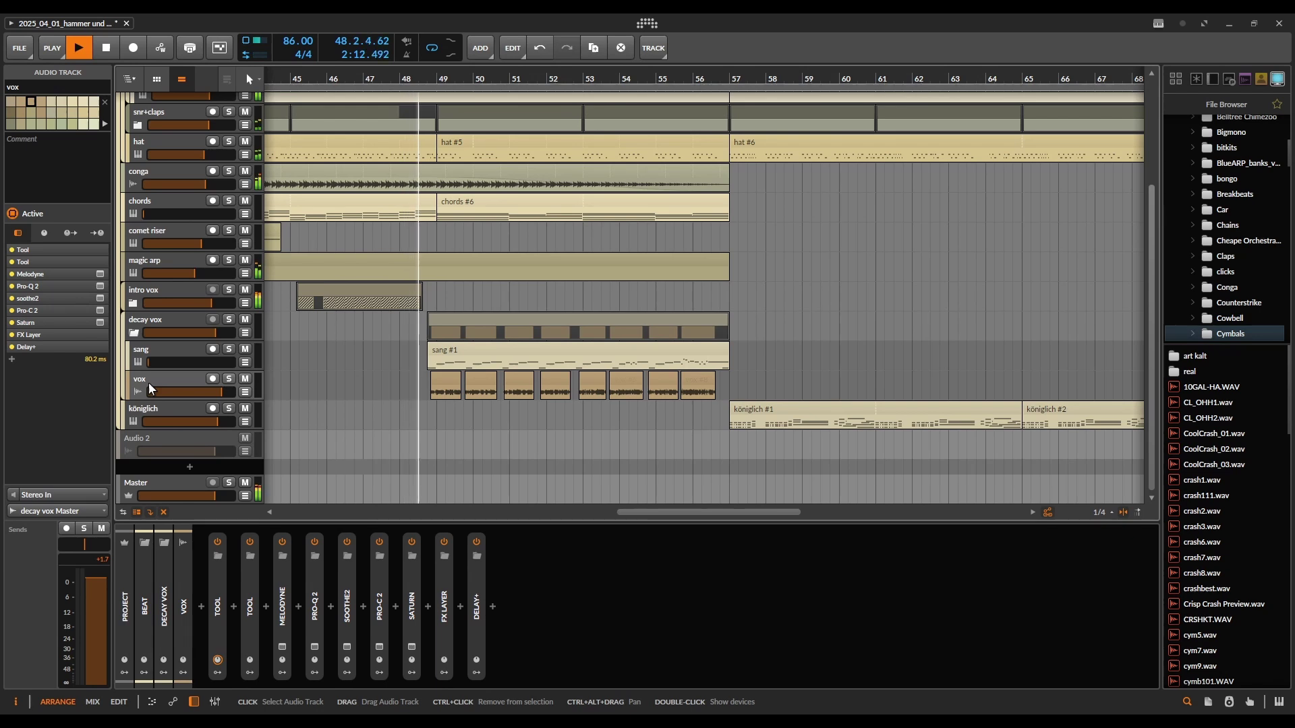
Step: Open the Hammer und Meiszel inside the vox track's nested FX Layers, going through the bitspeek hnm and HnM layers
{"action": "left_click", "coordinate": [445, 591]}
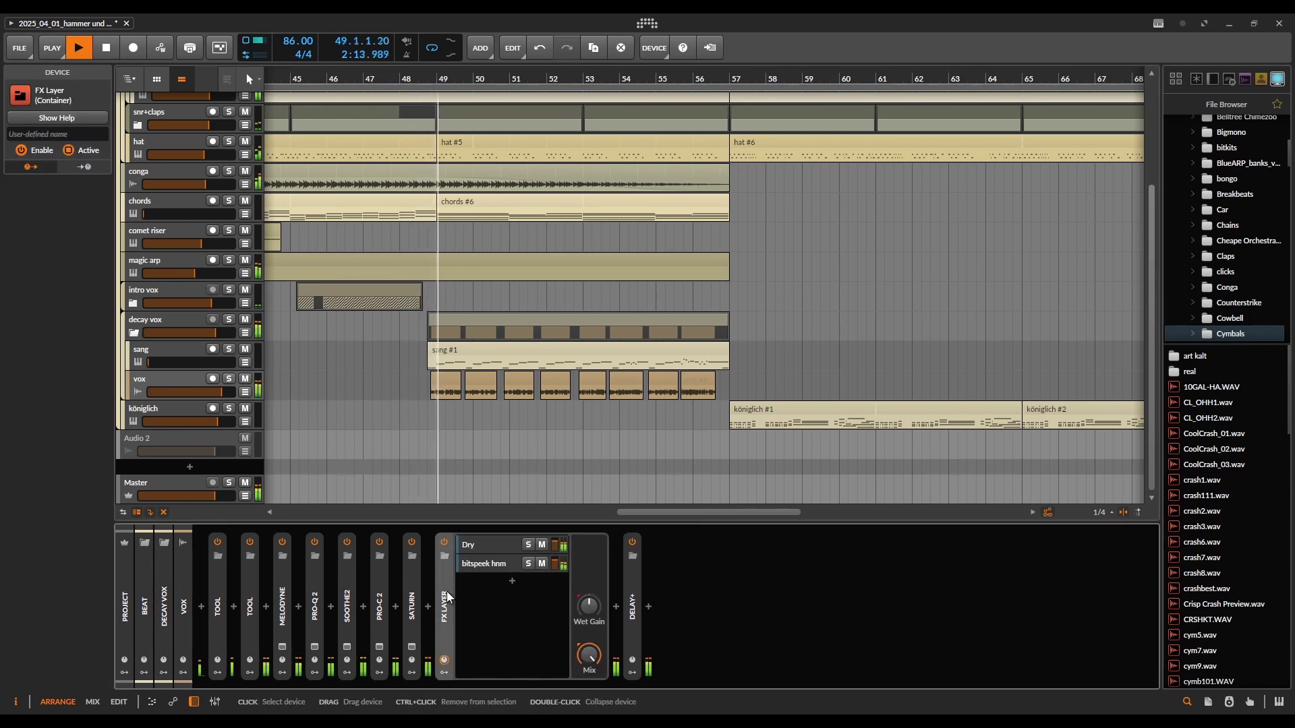
{"action": "left_click", "coordinate": [483, 566]}
{"action": "left_click", "coordinate": [762, 621]}
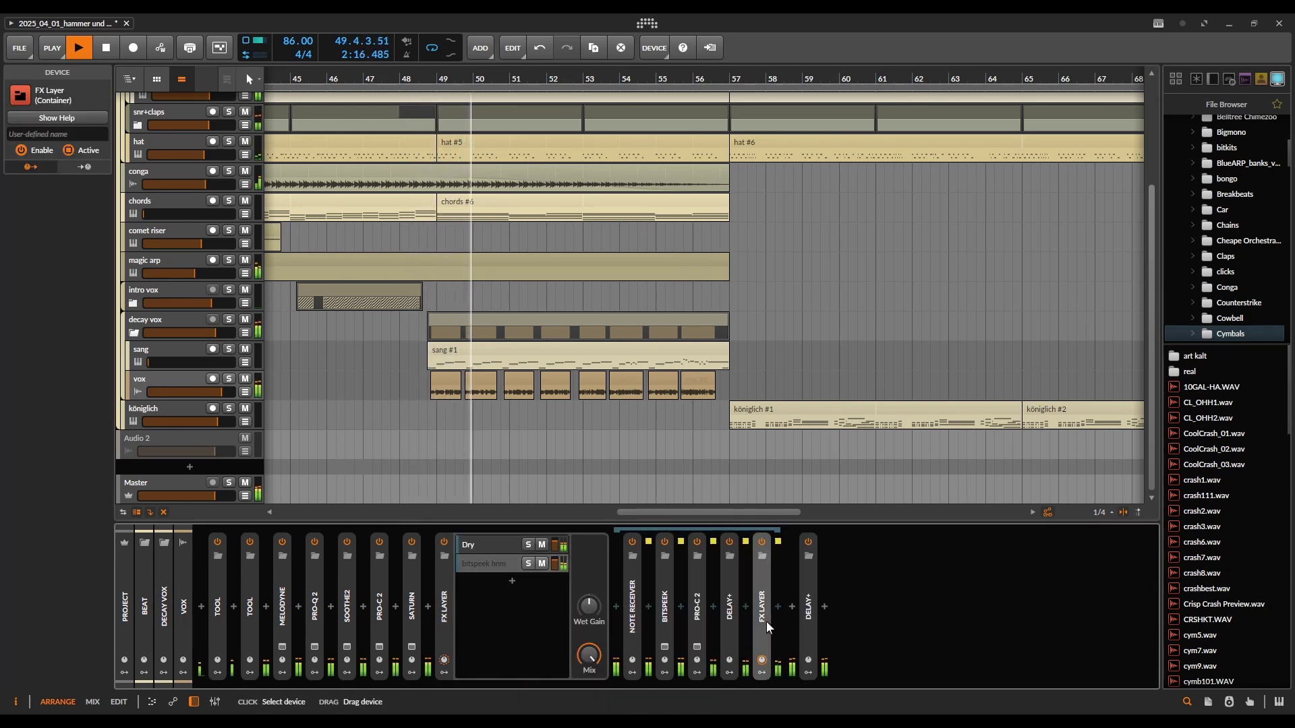
{"action": "left_click", "coordinate": [810, 571]}
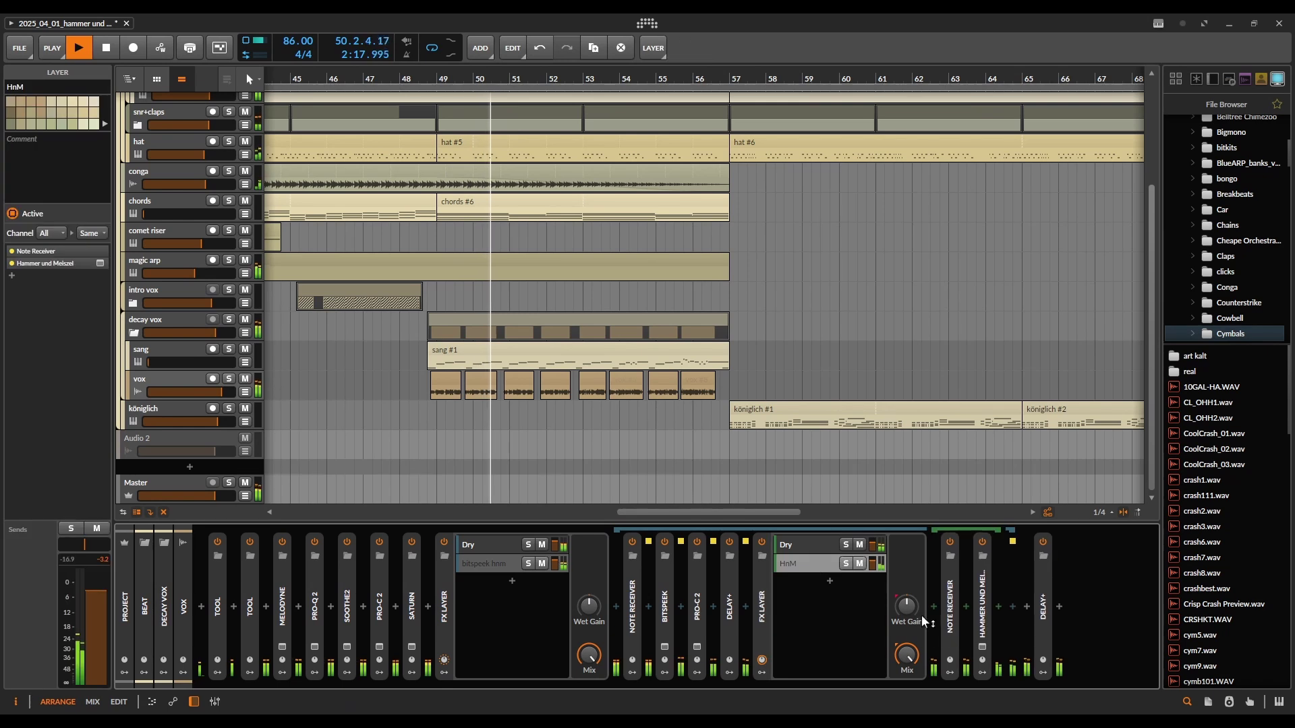
{"action": "left_click", "coordinate": [981, 646]}
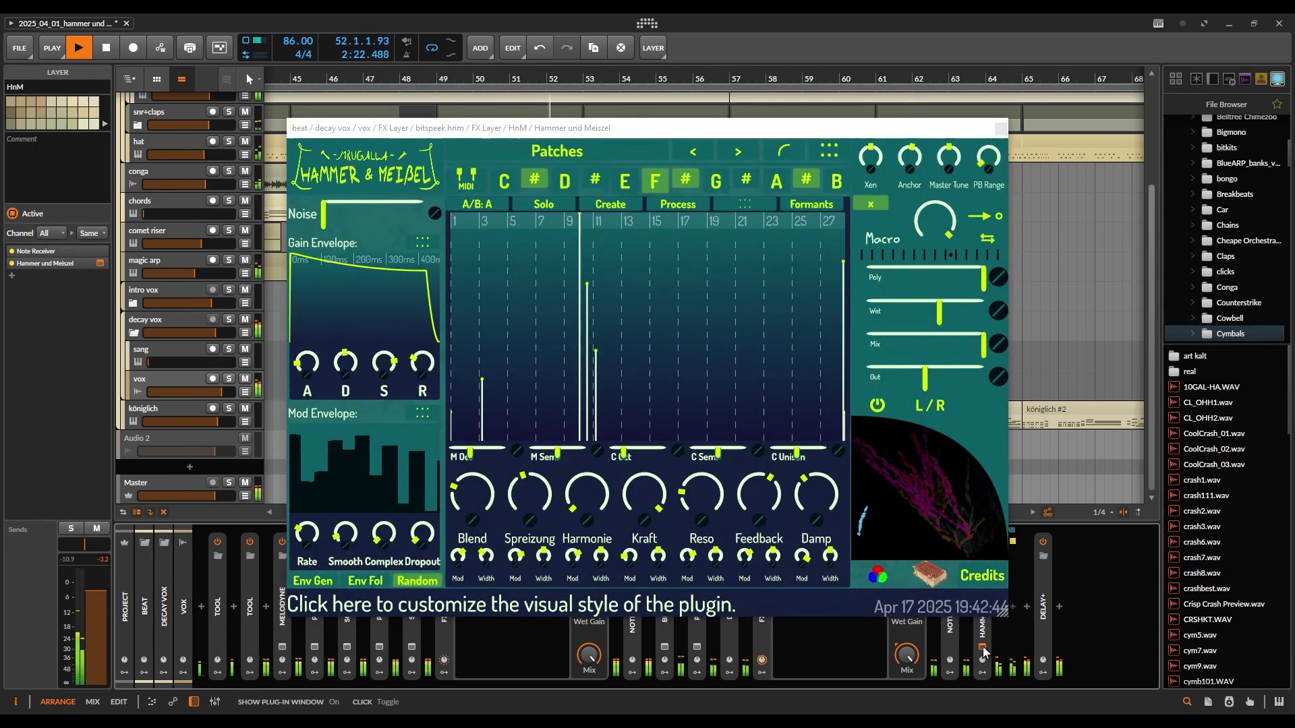
Step: Close the vox track's Hammer und Meiszel window and collapse both FX Layer devices
{"action": "left_click", "coordinate": [982, 646]}
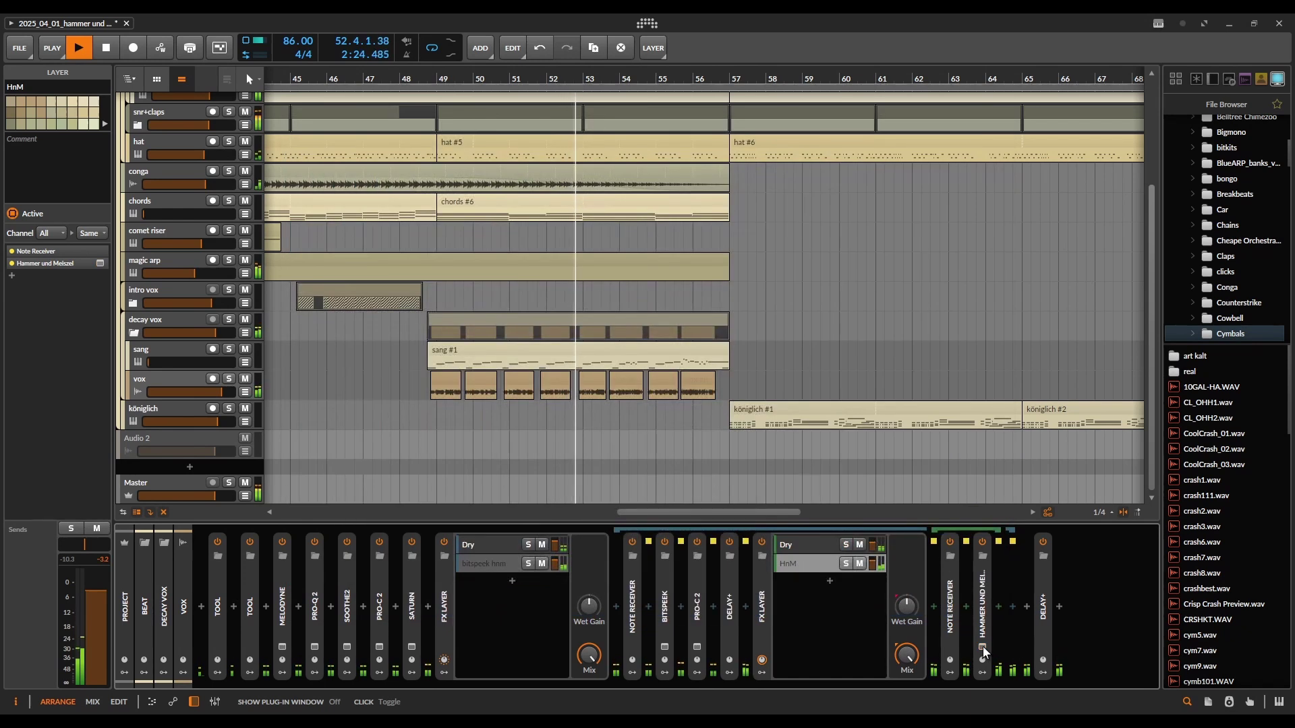
{"action": "left_click", "coordinate": [762, 621]}
{"action": "double_click", "coordinate": [762, 621]}
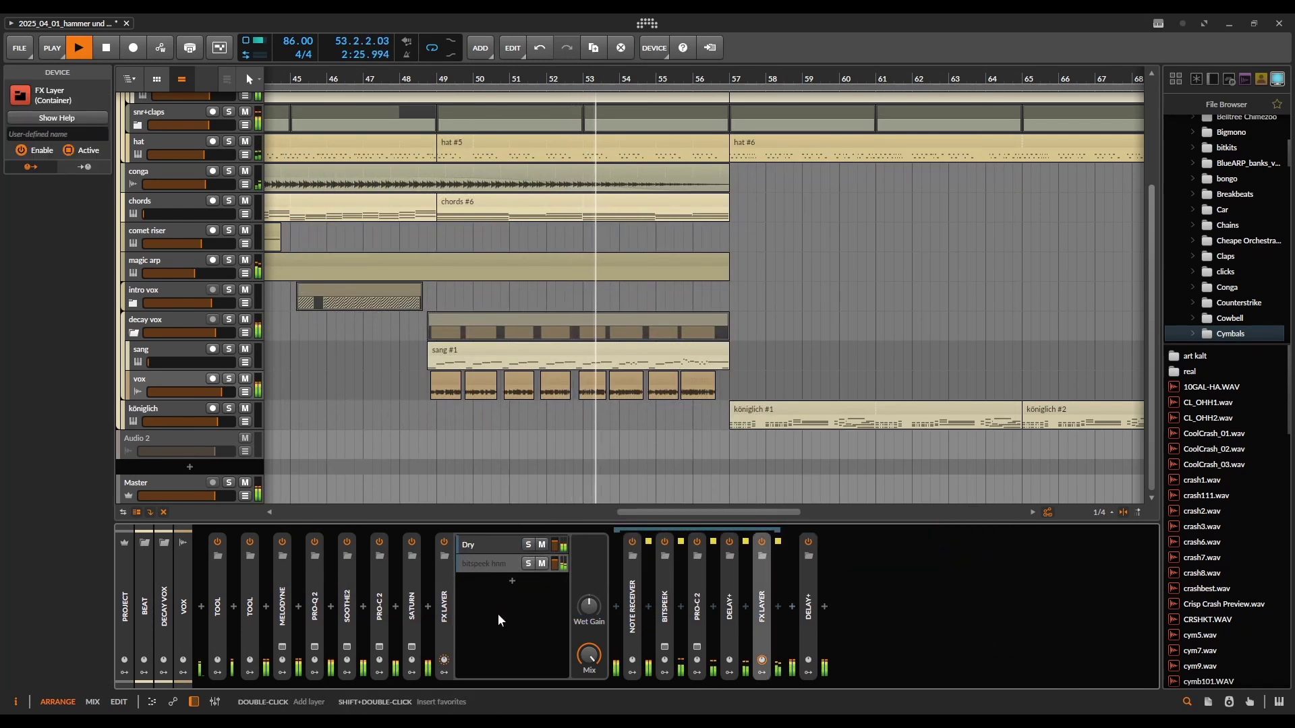
{"action": "double_click", "coordinate": [443, 611]}
Step: Show the königlich track's devices and open the Hammer und Meiszel in the first layer of its FX Layer
{"action": "scroll", "coordinate": [798, 381], "scroll_direction": "right", "scroll_amount": 3}
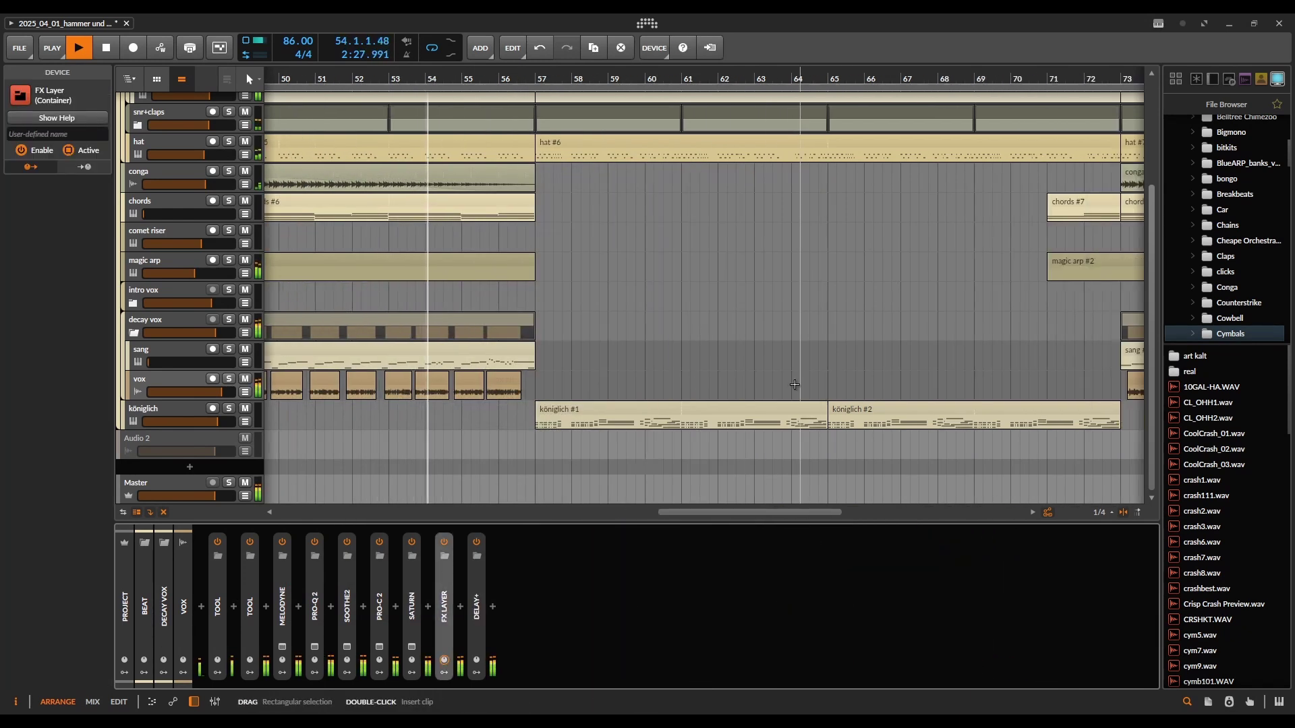
{"action": "left_click", "coordinate": [137, 411]}
{"action": "left_click", "coordinate": [275, 548]}
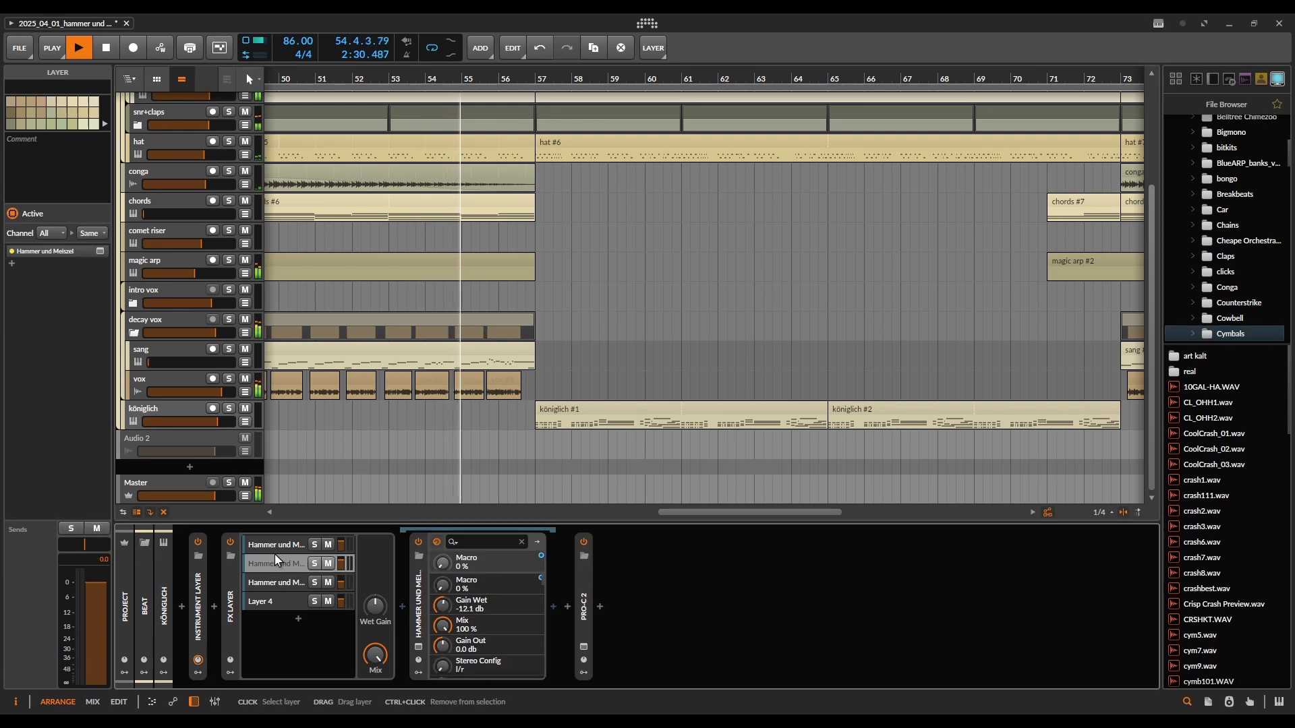
{"action": "left_click", "coordinate": [418, 645]}
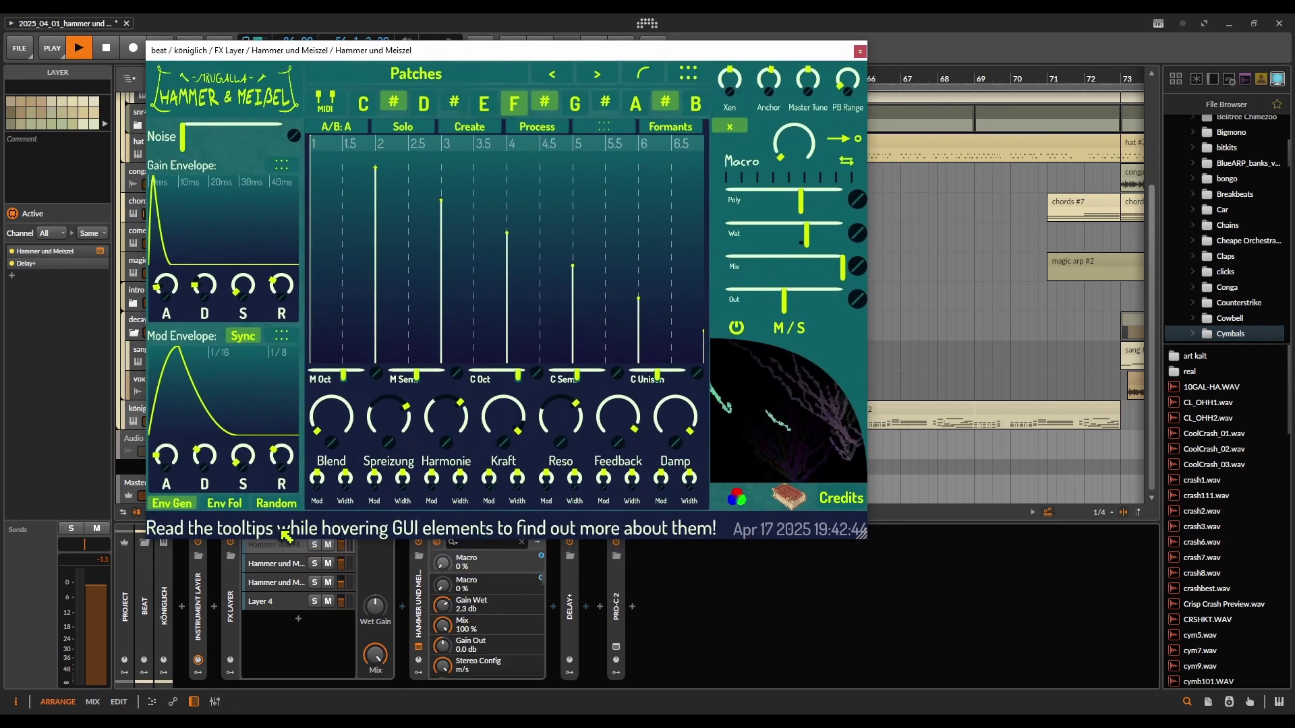
Step: Open the Hammer und Meiszel in the königlich track's second FX layer and place its window beside the first
{"action": "left_click", "coordinate": [285, 565]}
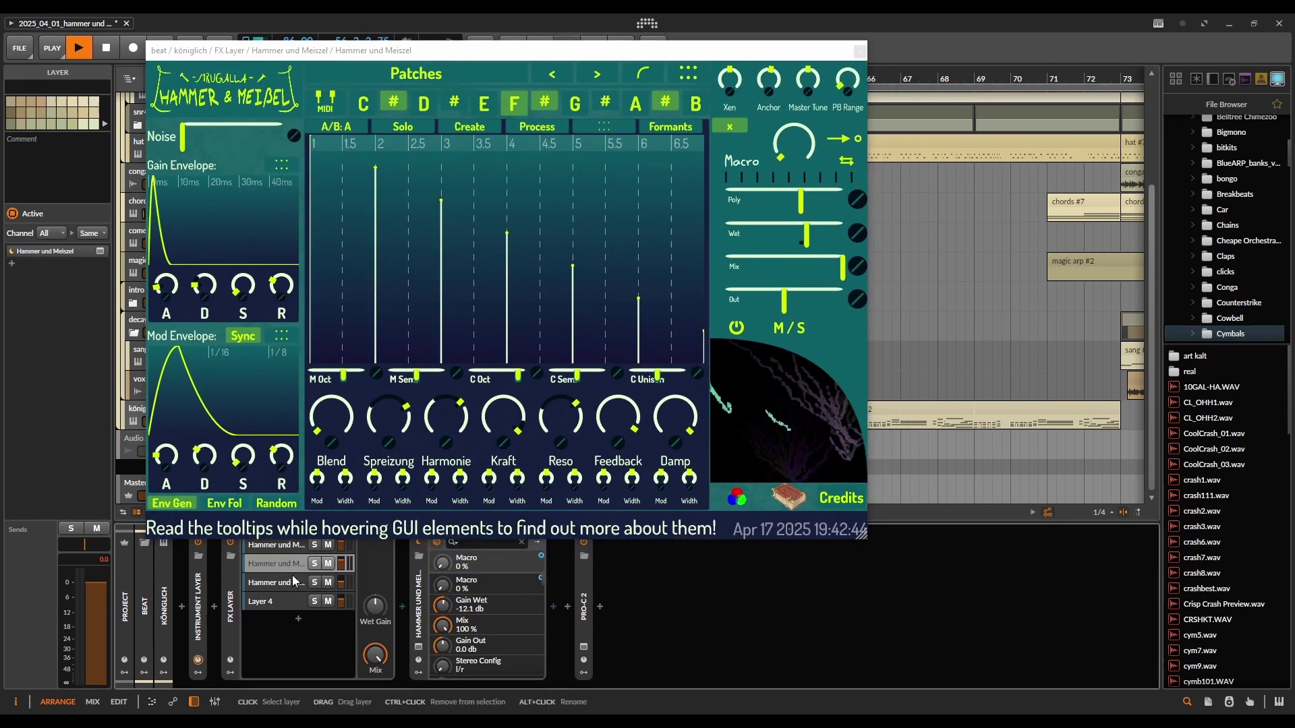
{"action": "left_click", "coordinate": [418, 646]}
{"action": "left_click_drag", "start_coordinate": [538, 133], "coordinate": [819, 93]}
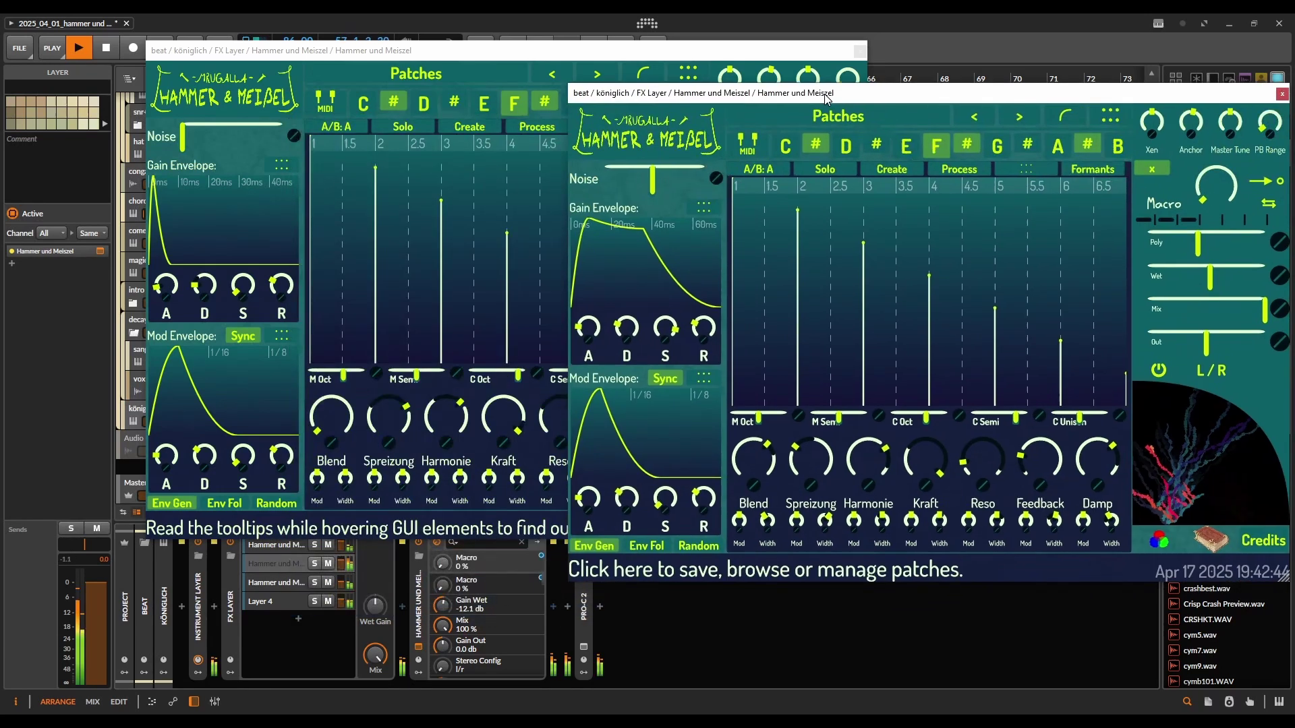
Step: Open the Hammer und Meiszel in the königlich track's third FX layer and move its window lower, clear of the others' headers
{"action": "left_click", "coordinate": [275, 582]}
{"action": "left_click", "coordinate": [418, 644]}
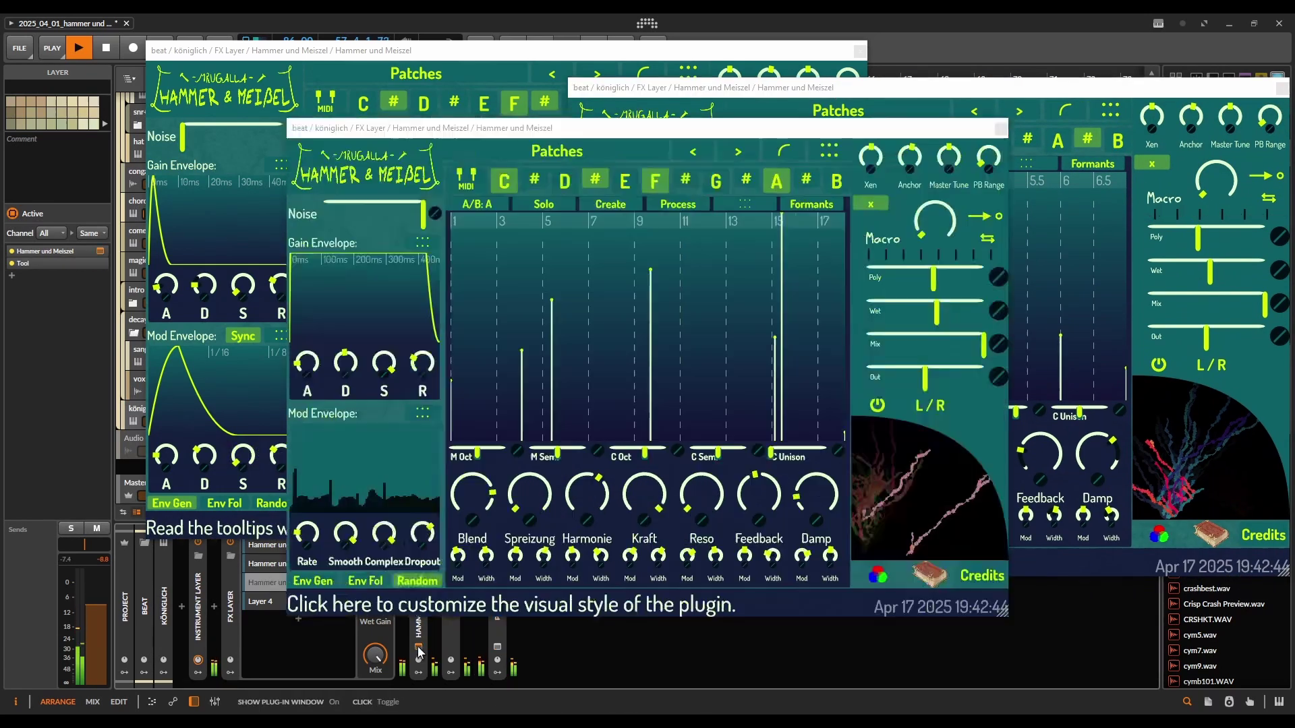
{"action": "left_click_drag", "start_coordinate": [694, 128], "coordinate": [698, 184]}
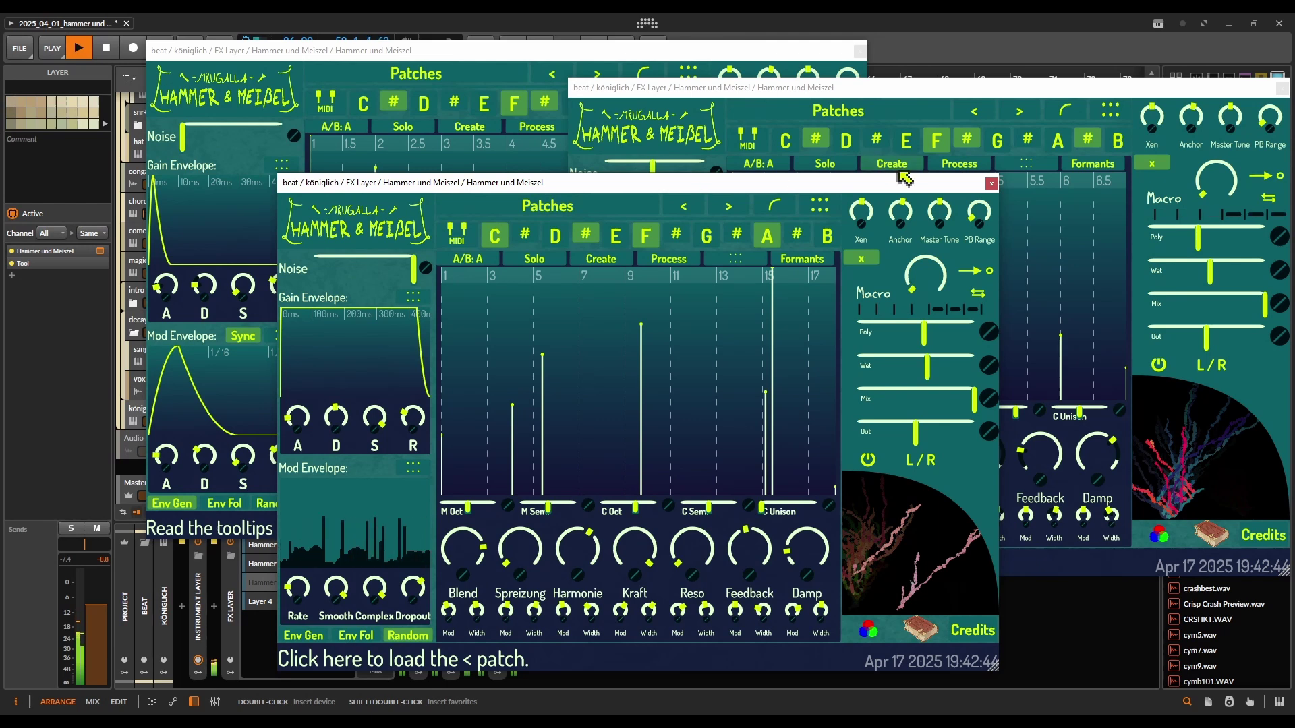
Step: Close all three Hammer und Meiszel windows and show the königlich #1 clip's notes in the clip editor
{"action": "left_click", "coordinate": [990, 184]}
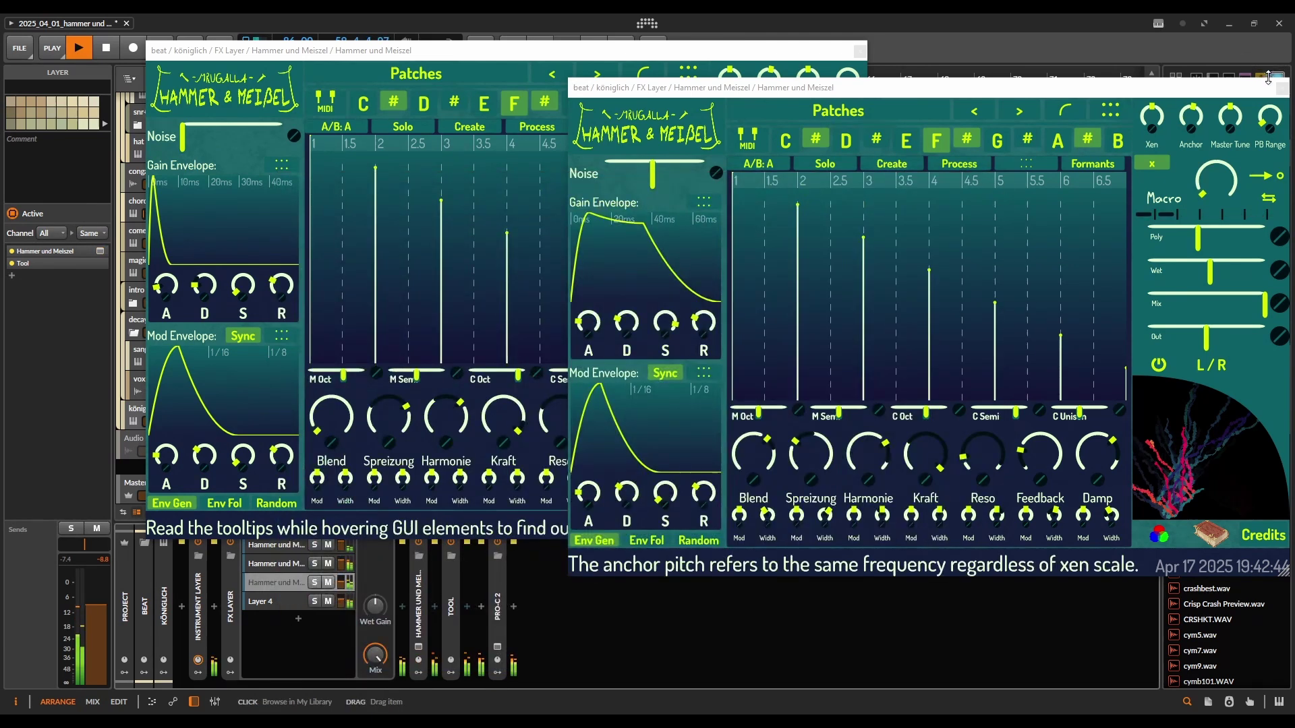
{"action": "left_click", "coordinate": [1281, 87]}
{"action": "left_click", "coordinate": [859, 51]}
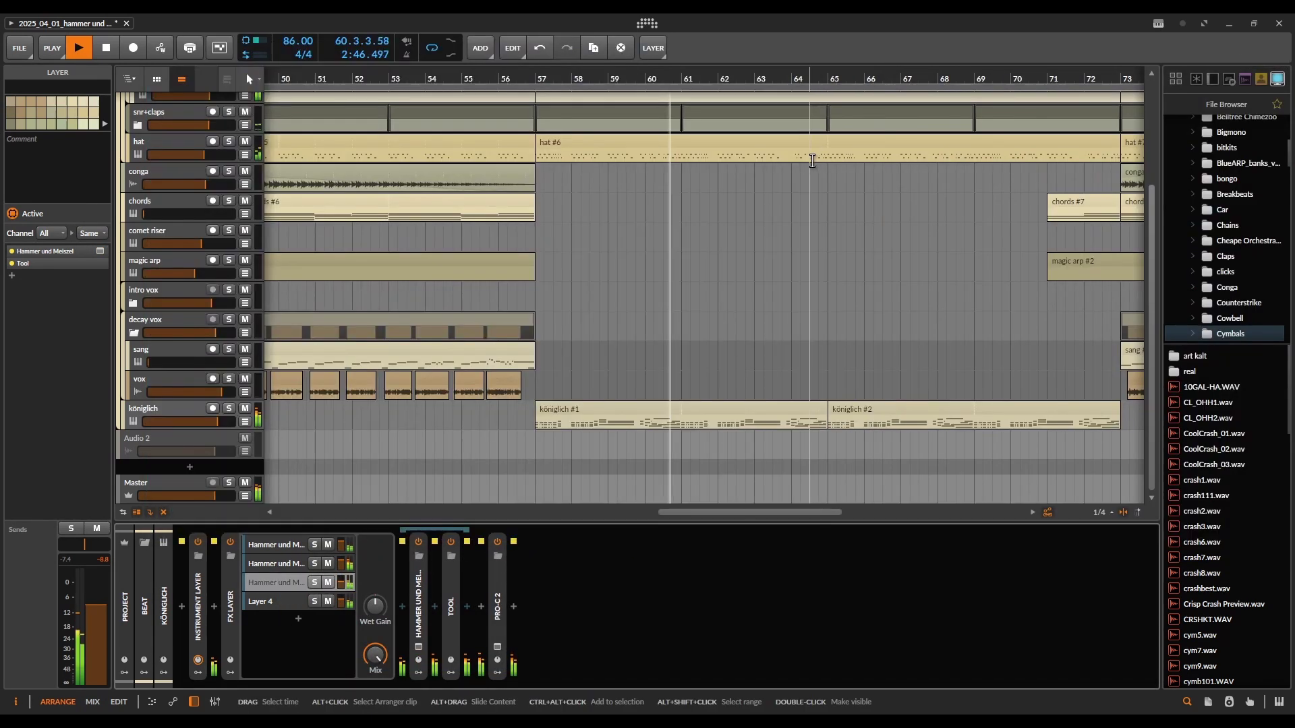
{"action": "left_click", "coordinate": [717, 408]}
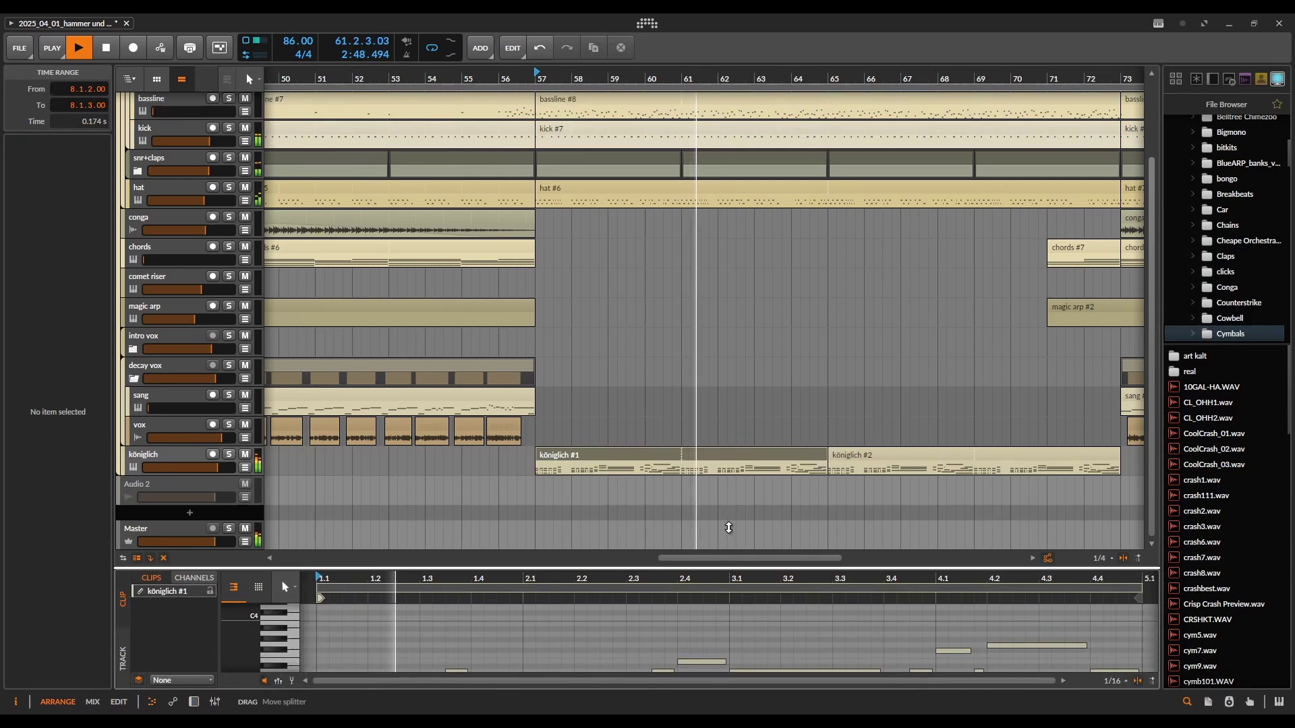
Step: Enlarge the clip editor to examine the königlich #1 notes and close the editor again
{"action": "left_click_drag", "start_coordinate": [716, 569], "coordinate": [717, 126]}
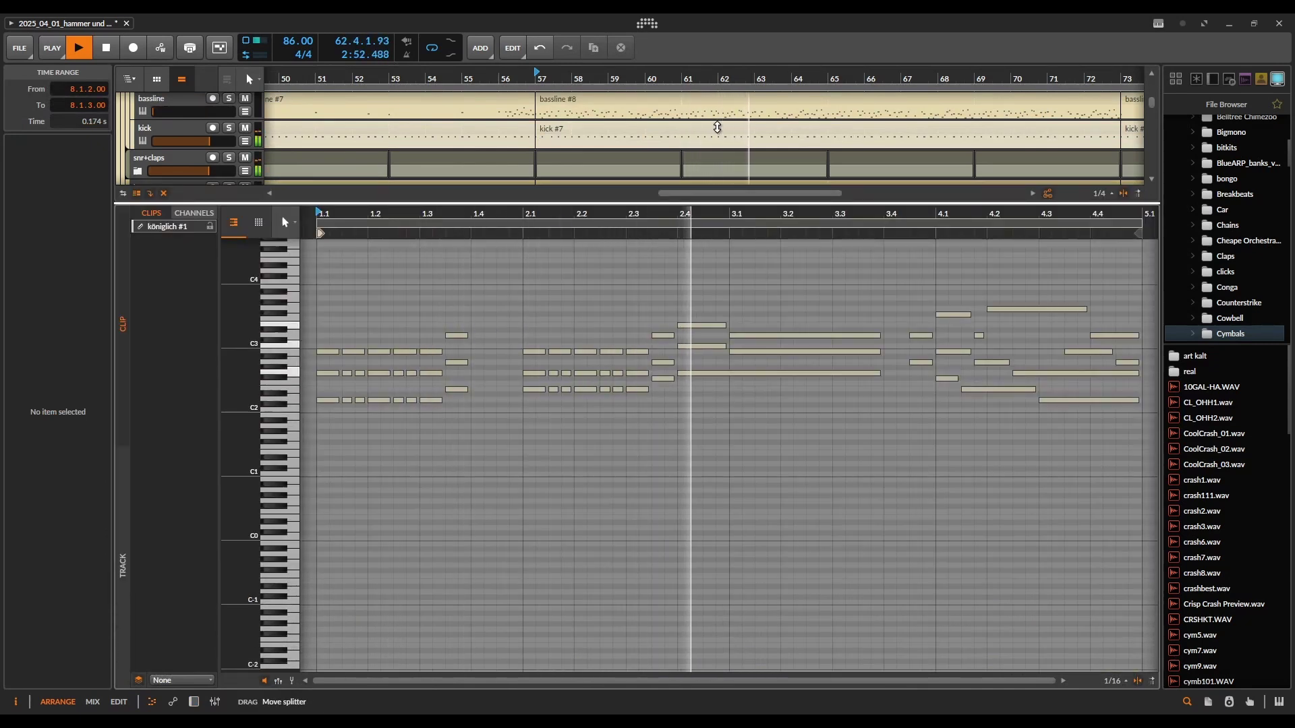
{"action": "left_click_drag", "start_coordinate": [717, 127], "coordinate": [602, 679]}
Step: Show the königlich track's automation lane and choose the Macro parameter of the Hammer und Meiszel in the FX Layer
{"action": "left_click", "coordinate": [245, 558]}
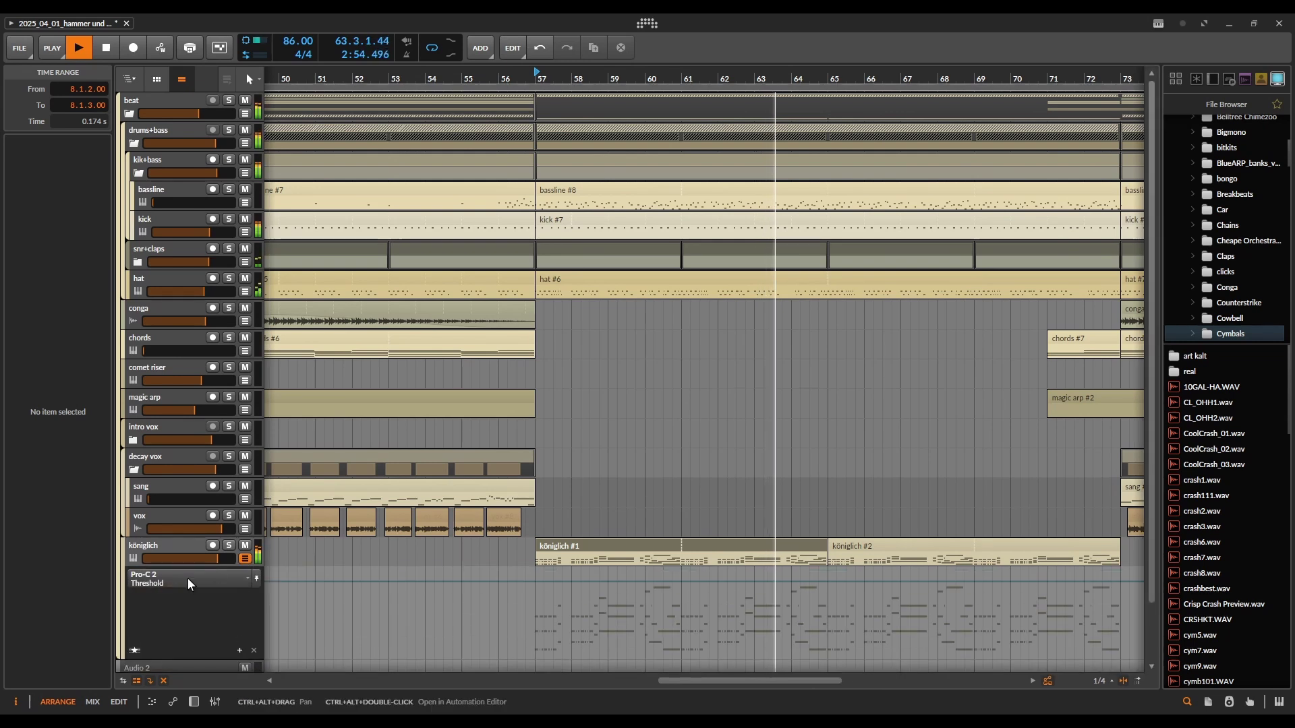
{"action": "left_click", "coordinate": [187, 579]}
{"action": "left_click", "coordinate": [189, 430]}
{"action": "scroll", "coordinate": [193, 472], "scroll_direction": "down", "scroll_amount": 2}
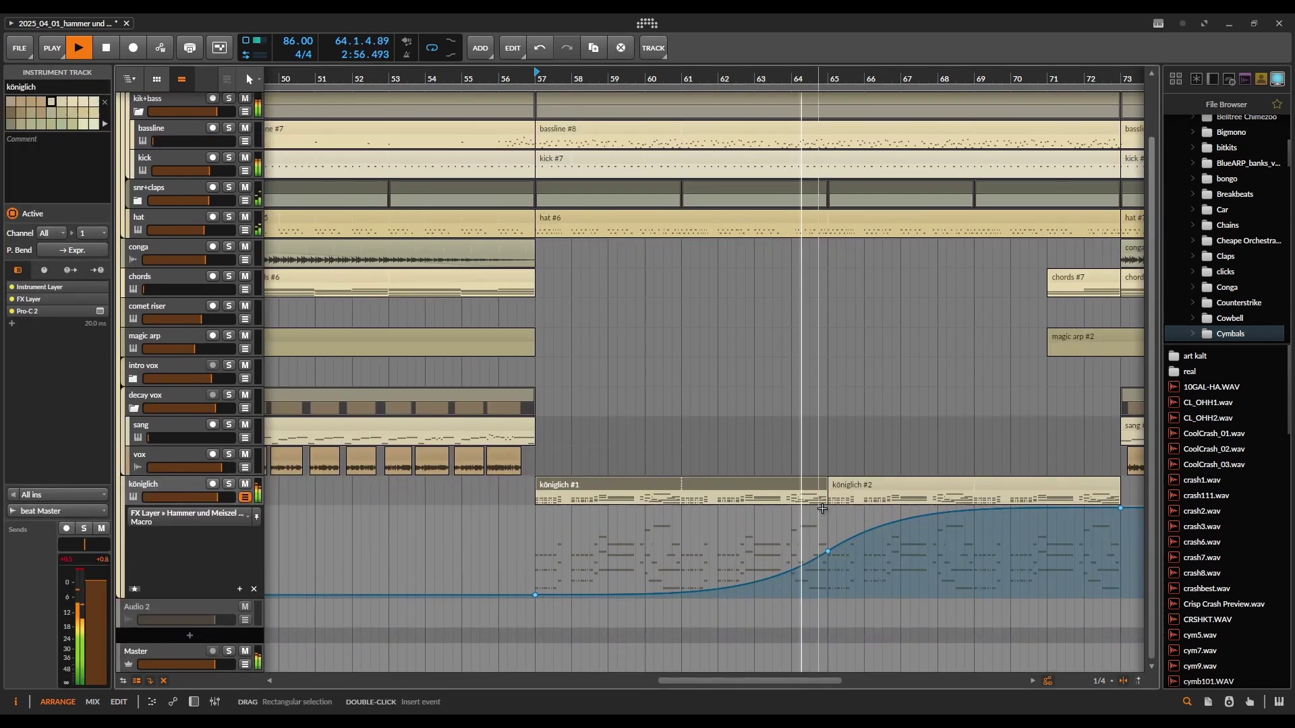
Step: Examine the Hammer und Meiszel Macro automation curve across both königlich clips and hide the track's automation lane
{"action": "left_click", "coordinate": [152, 521]}
{"action": "left_click", "coordinate": [155, 572]}
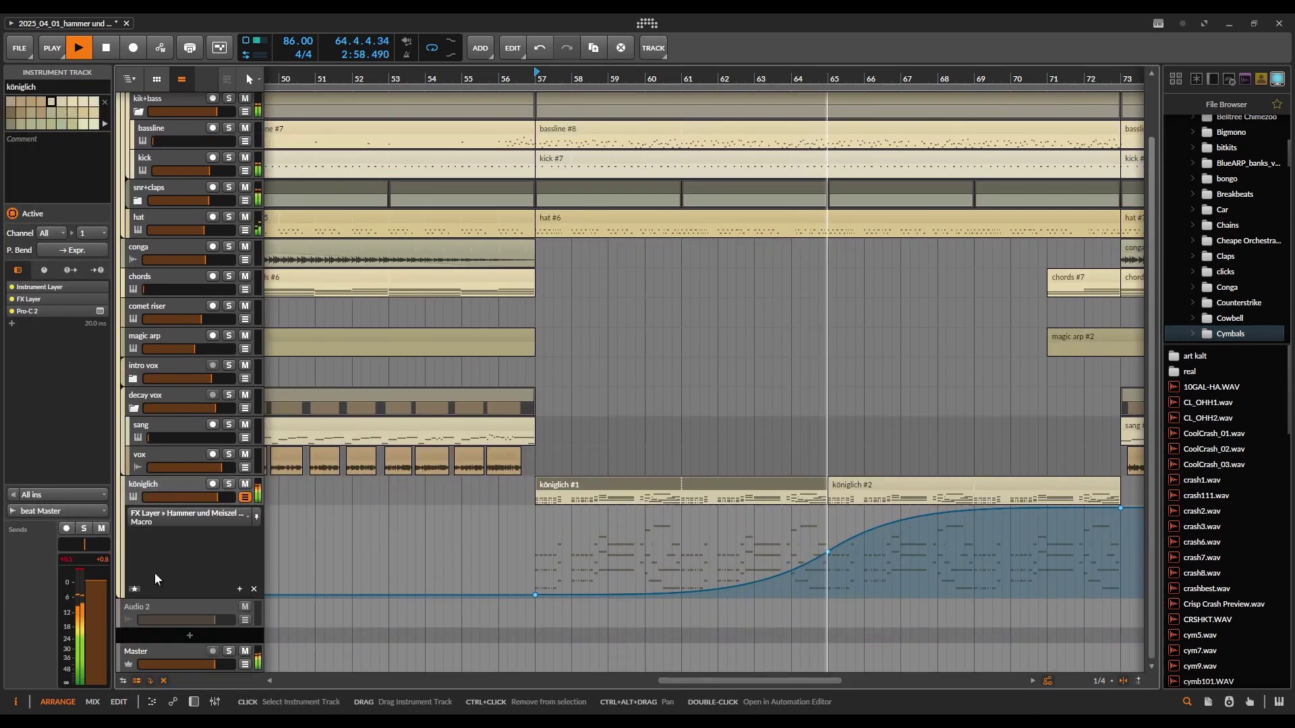
{"action": "left_click", "coordinate": [170, 523]}
{"action": "left_click", "coordinate": [162, 589]}
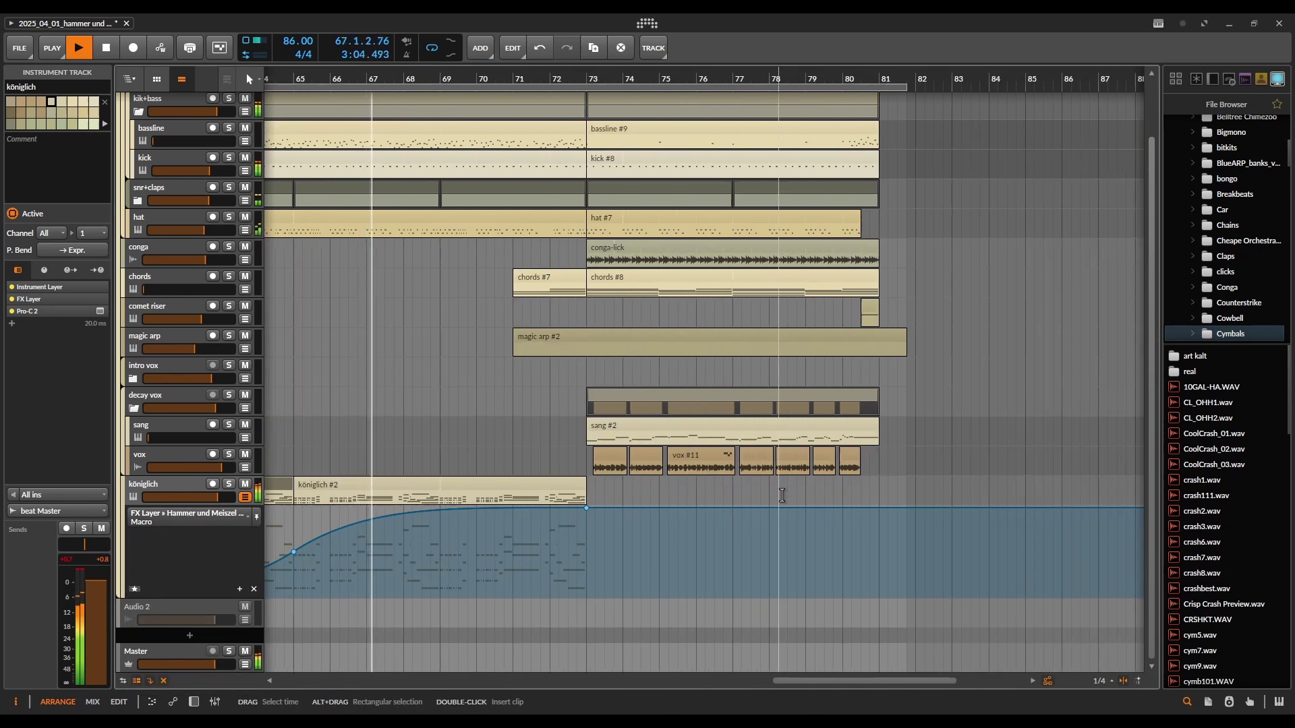
{"action": "scroll", "coordinate": [656, 462], "scroll_direction": "down", "scroll_amount": 3}
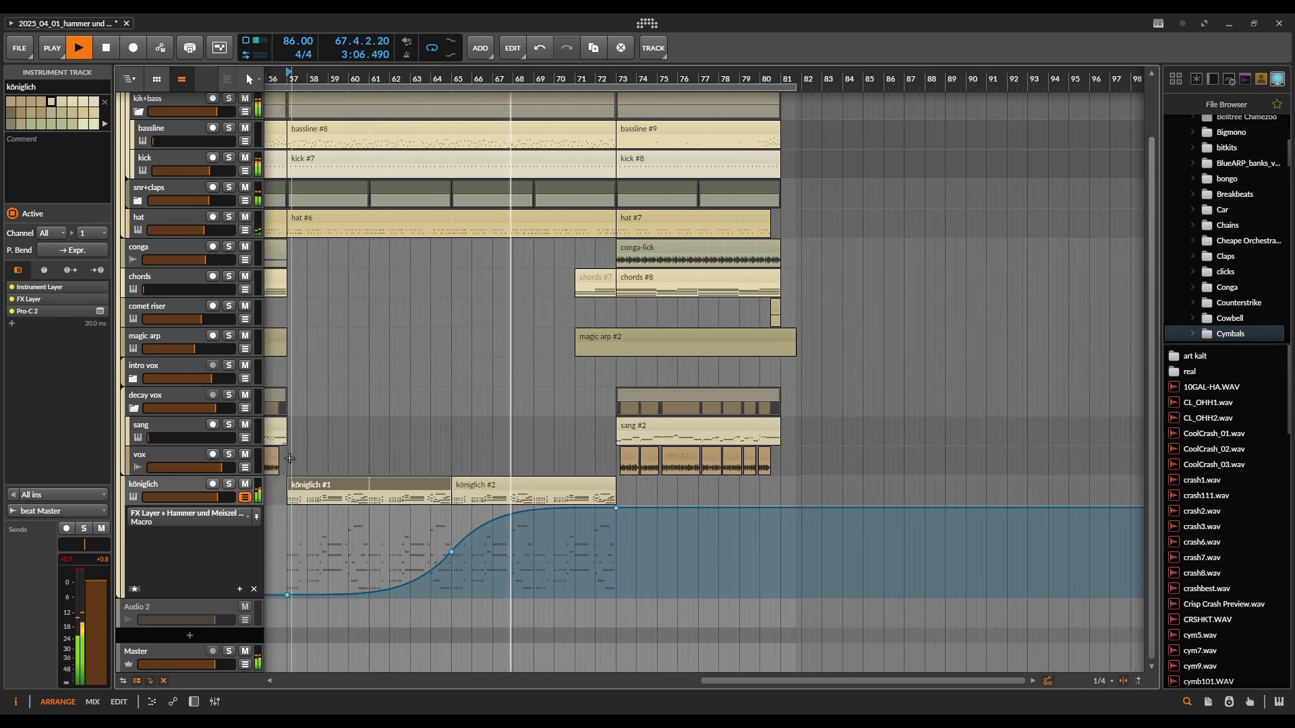
{"action": "left_click", "coordinate": [244, 497]}
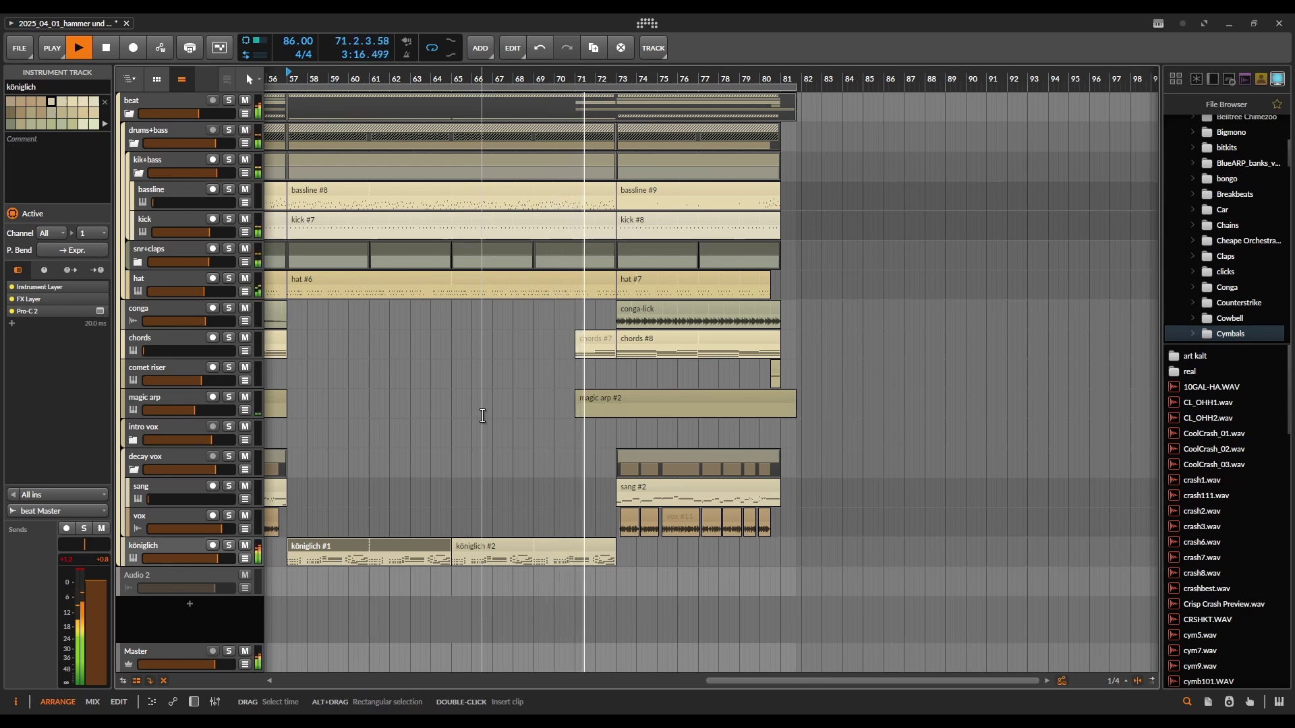
Step: Increase the vox track's height to show its clip waveforms in detail during playback from bar 73
{"action": "scroll", "coordinate": [625, 469], "scroll_direction": "up", "scroll_amount": 5}
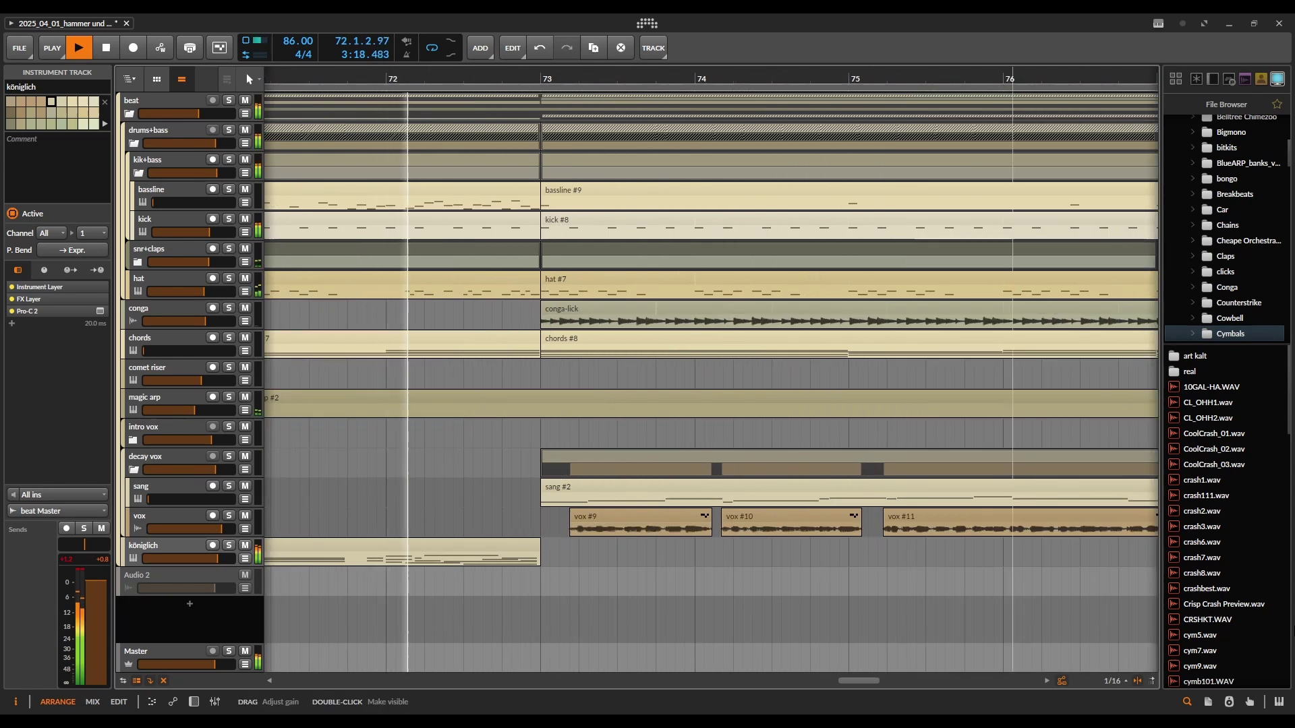
{"action": "scroll", "coordinate": [583, 561], "scroll_direction": "up", "scroll_amount": 3}
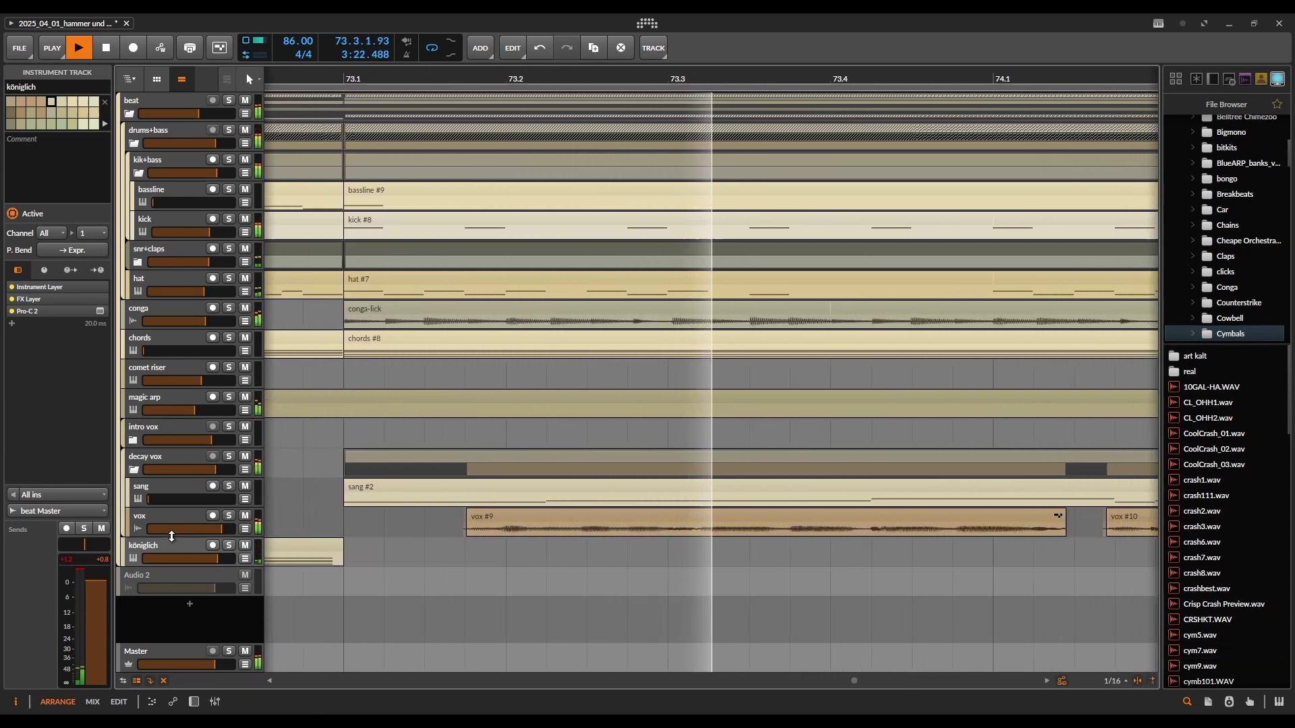
{"action": "left_click_drag", "start_coordinate": [161, 538], "coordinate": [161, 667]}
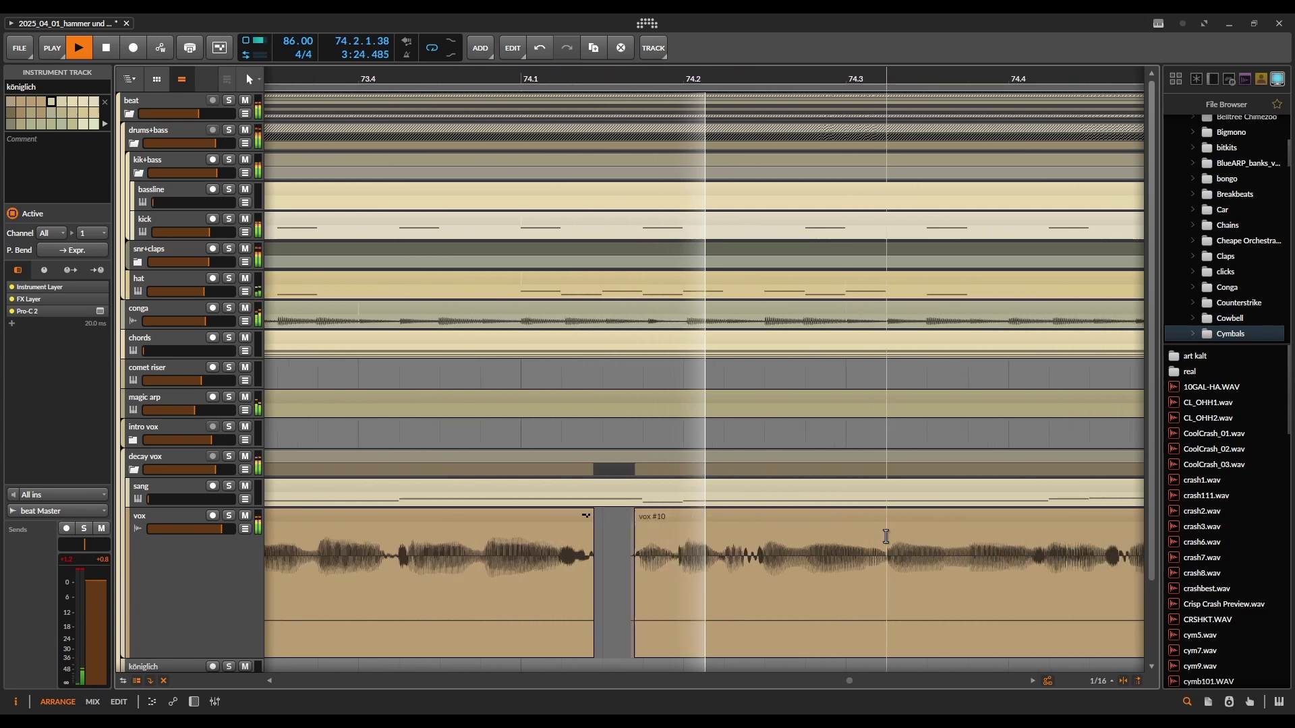
{"action": "scroll", "coordinate": [885, 536], "scroll_direction": "down", "scroll_amount": 2}
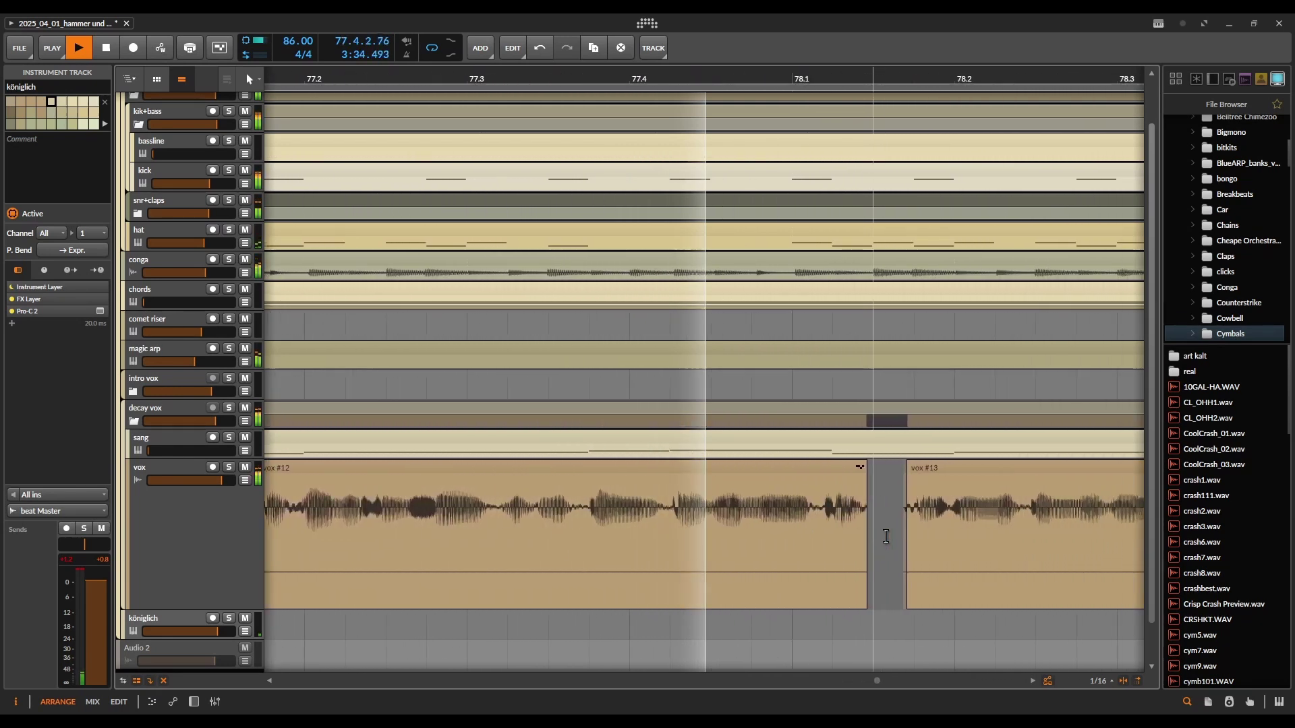
Step: Turn off playback follow in the arranger and disable the loop, keeping the song's ending in view
{"action": "left_click", "coordinate": [1140, 682]}
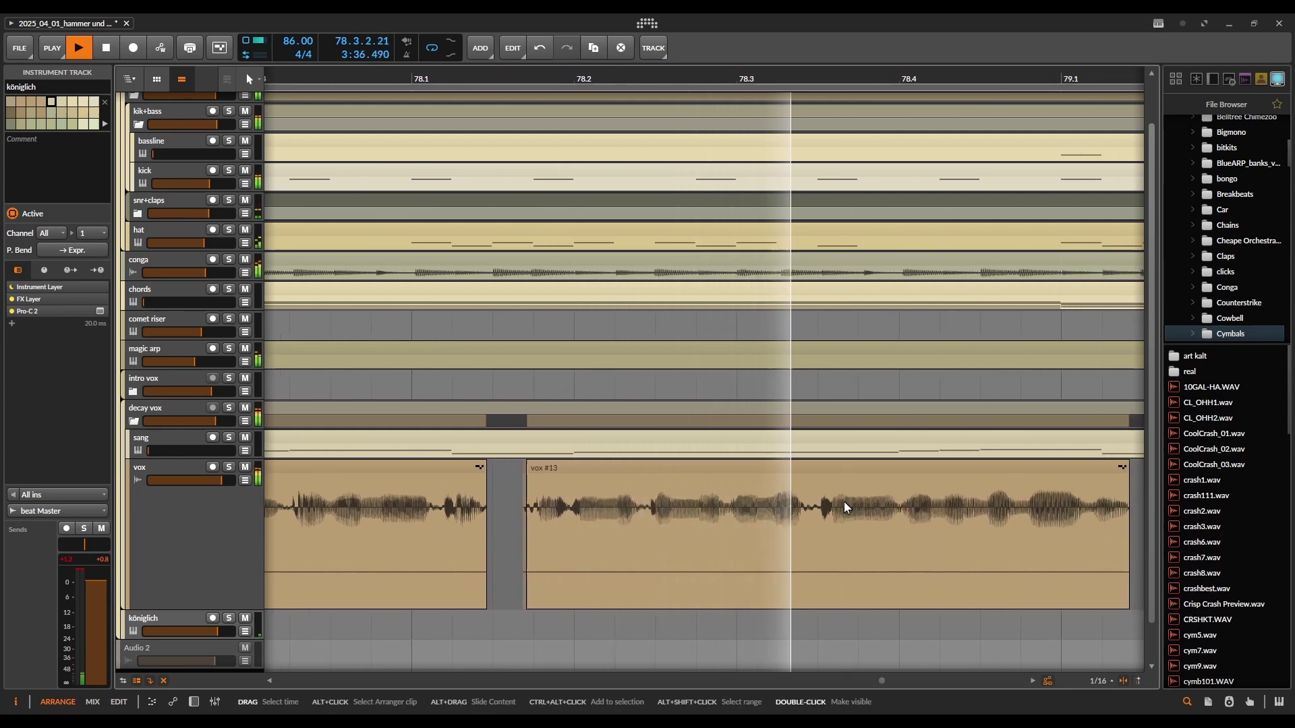
{"action": "scroll", "coordinate": [847, 507], "scroll_direction": "down", "scroll_amount": 8}
{"action": "scroll", "coordinate": [846, 507], "scroll_direction": "right", "scroll_amount": 3}
{"action": "scroll", "coordinate": [882, 405], "scroll_direction": "up", "scroll_amount": 1}
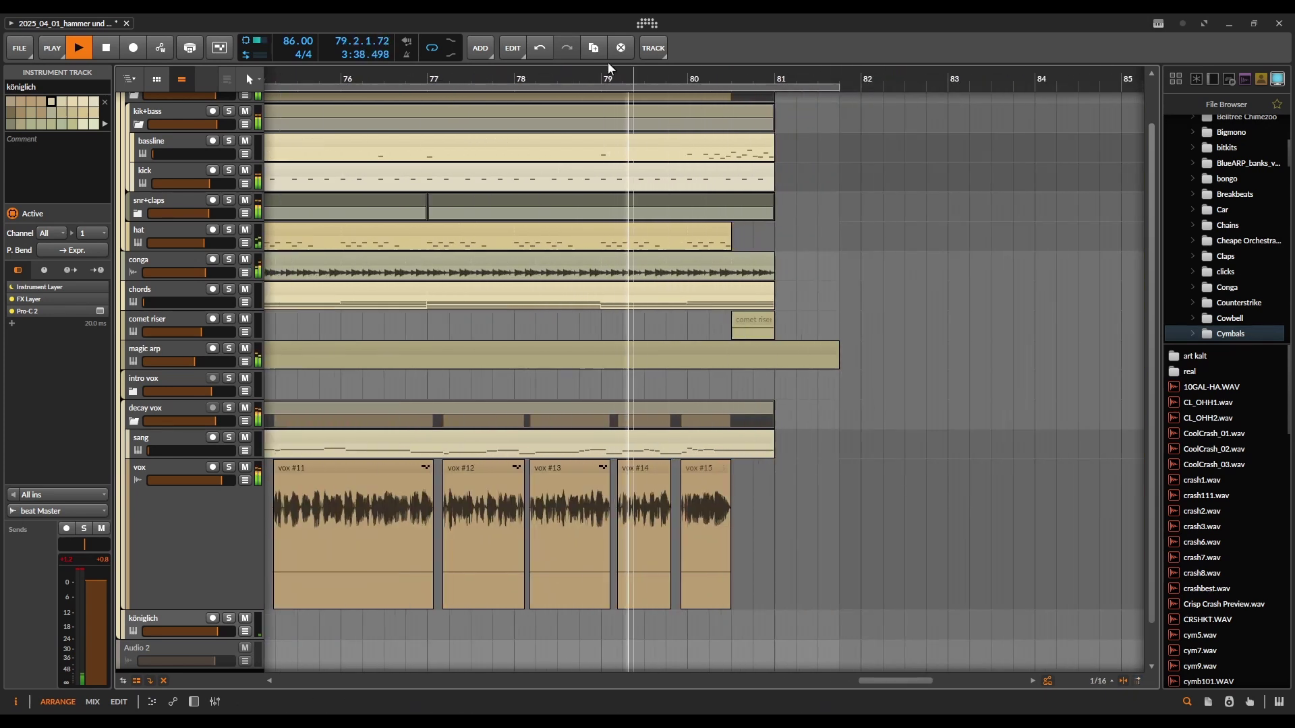
{"action": "left_click", "coordinate": [432, 48]}
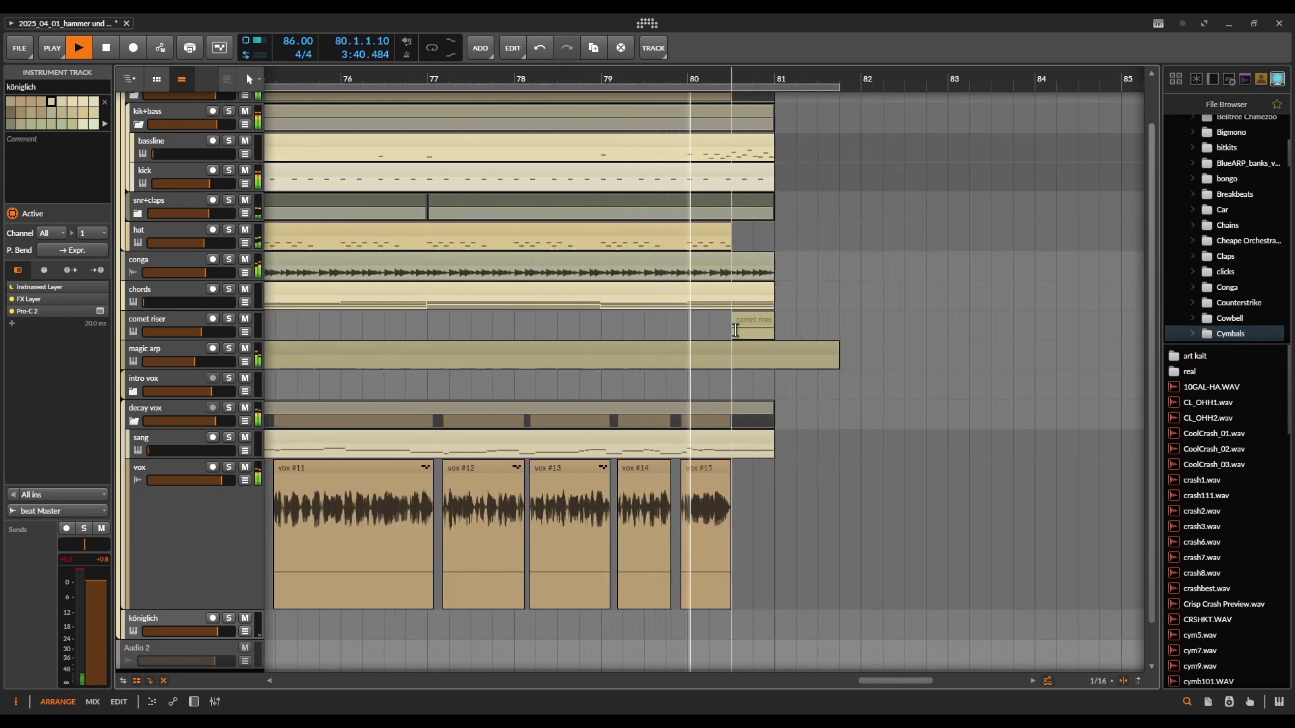